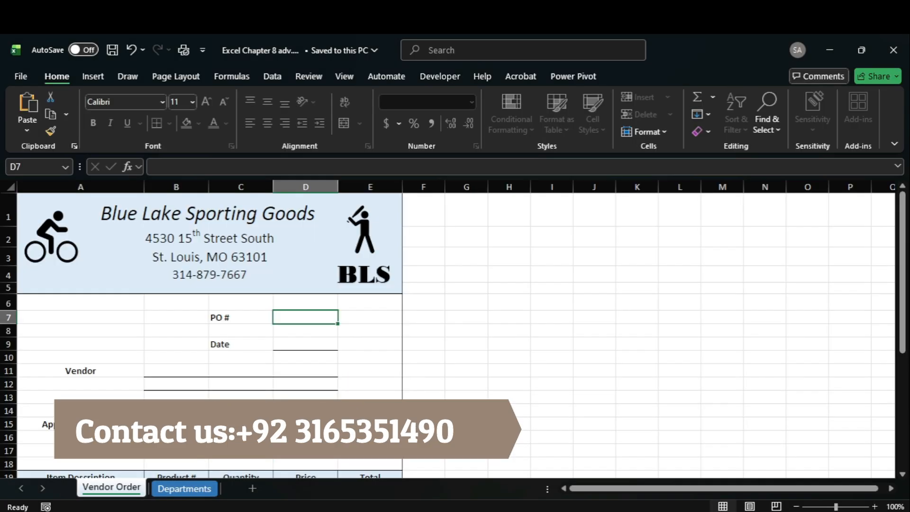
- Remove the sheet protection from the Vendor Order worksheet
right_click(136, 491)
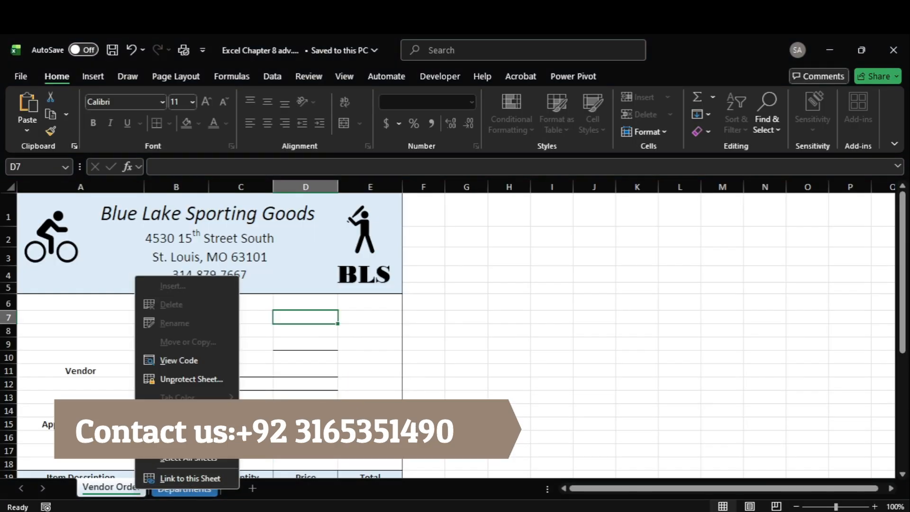
left_click(182, 379)
right_click(113, 494)
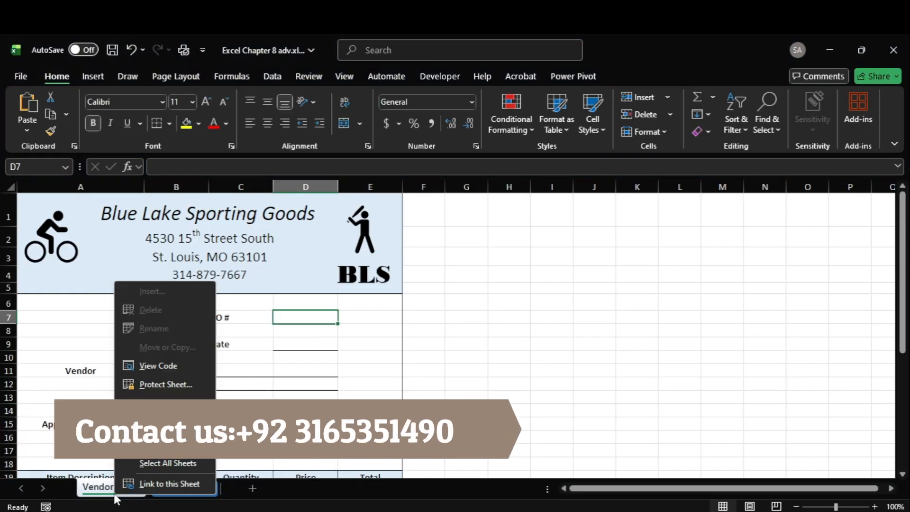
left_click(354, 365)
left_click(332, 357)
left_click(315, 317)
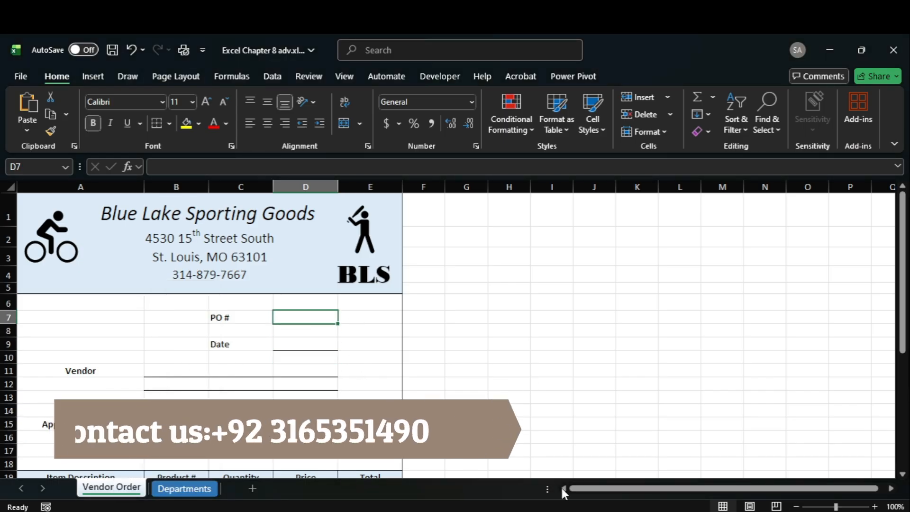
- Check the PDF instructions for the protection step and remove the protection of the workbook structure
left_click(654, 455)
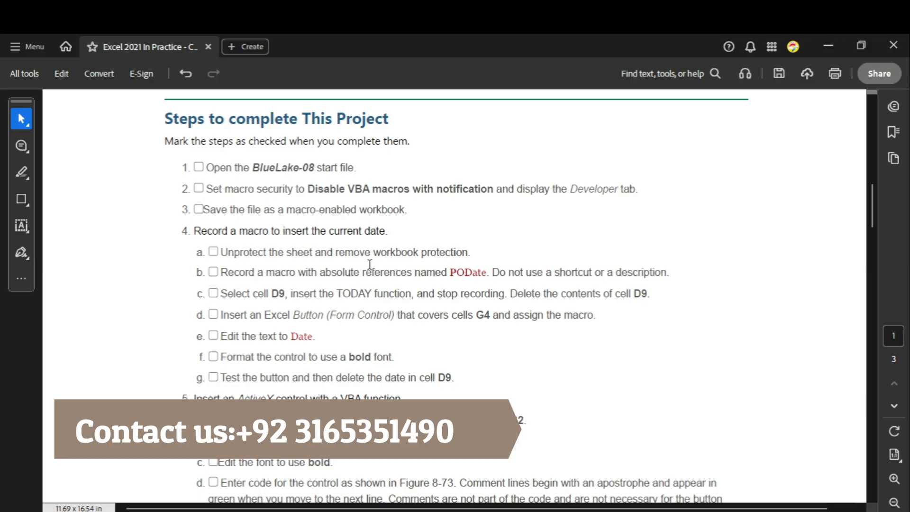
left_click(705, 455)
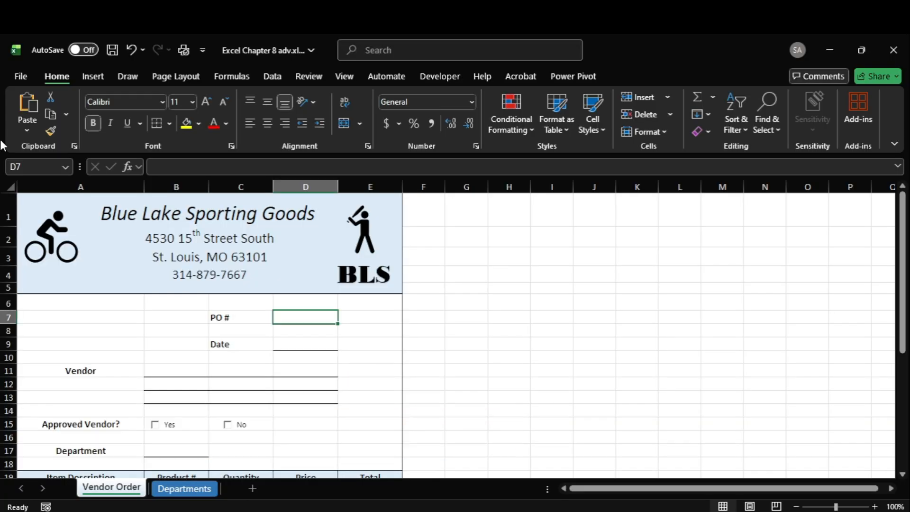
key("alt+f")
left_click(35, 199)
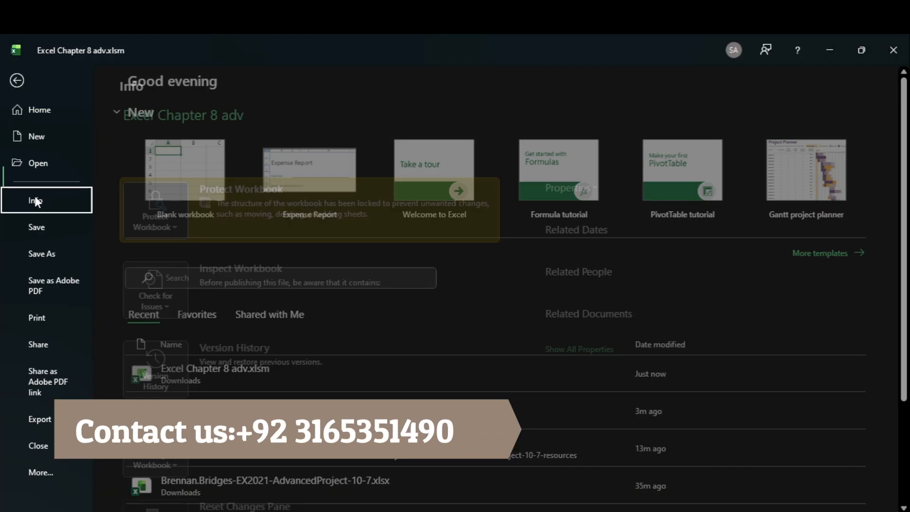
left_click(177, 225)
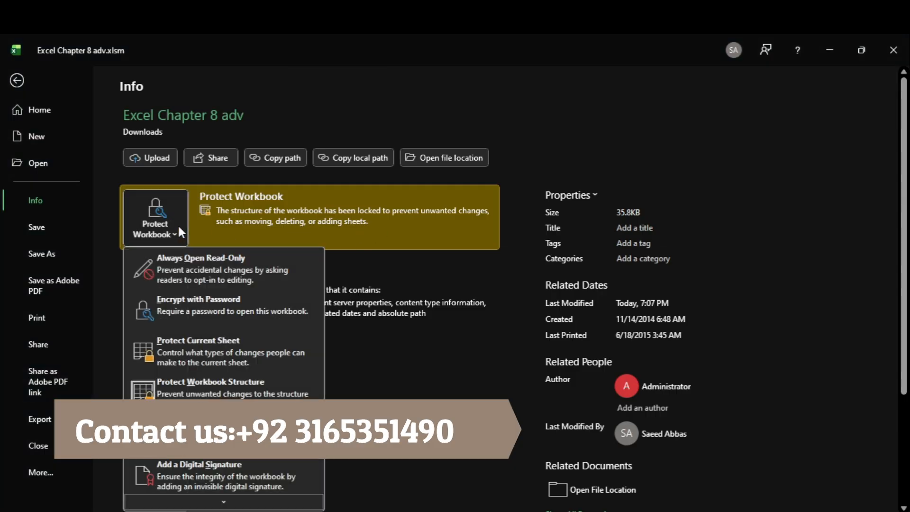
scroll(234, 480, "down", 1)
scroll(211, 266, "up", 3)
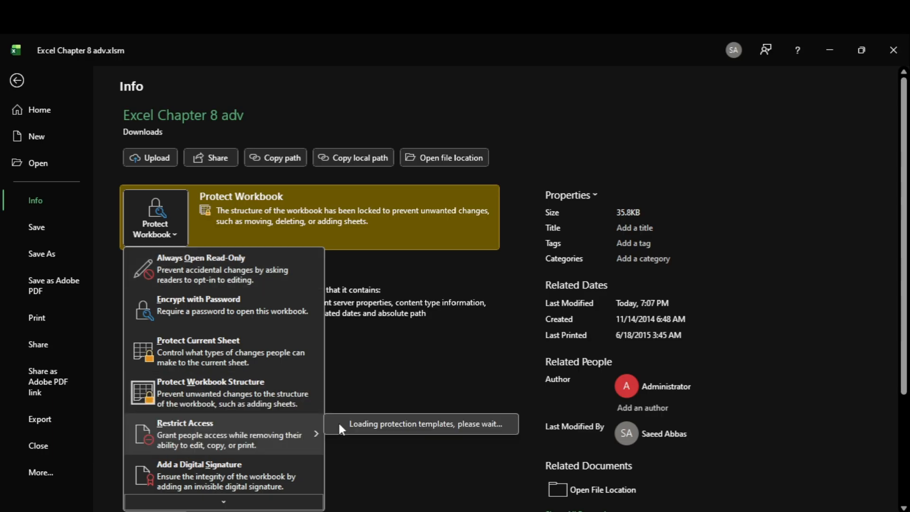
left_click(376, 260)
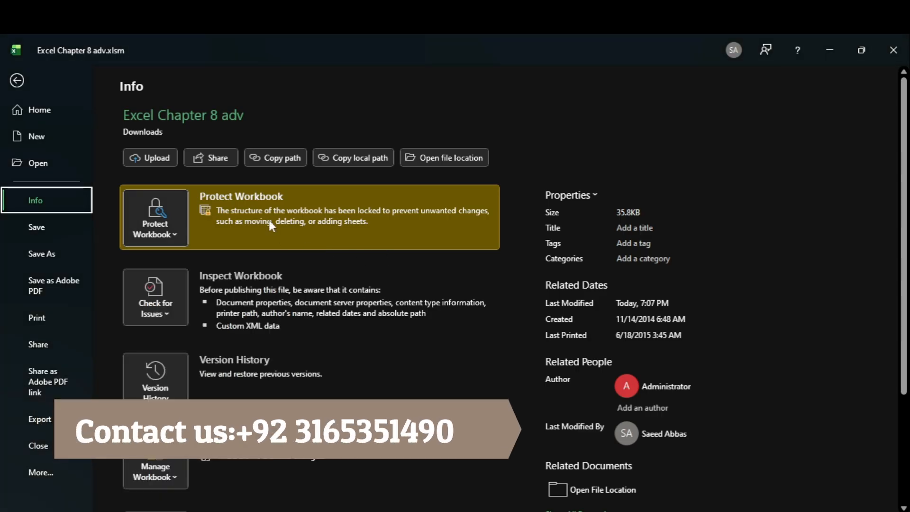
left_click(155, 223)
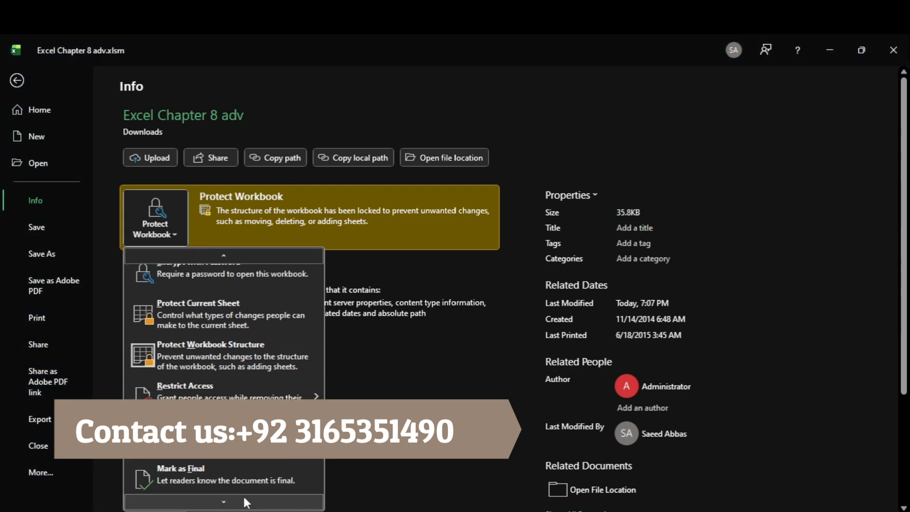
mouse_move(263, 398)
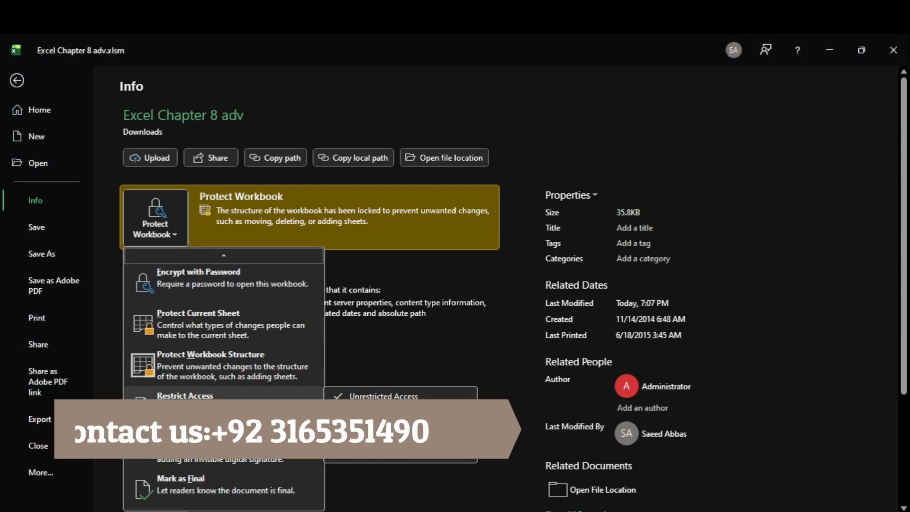
left_click(210, 372)
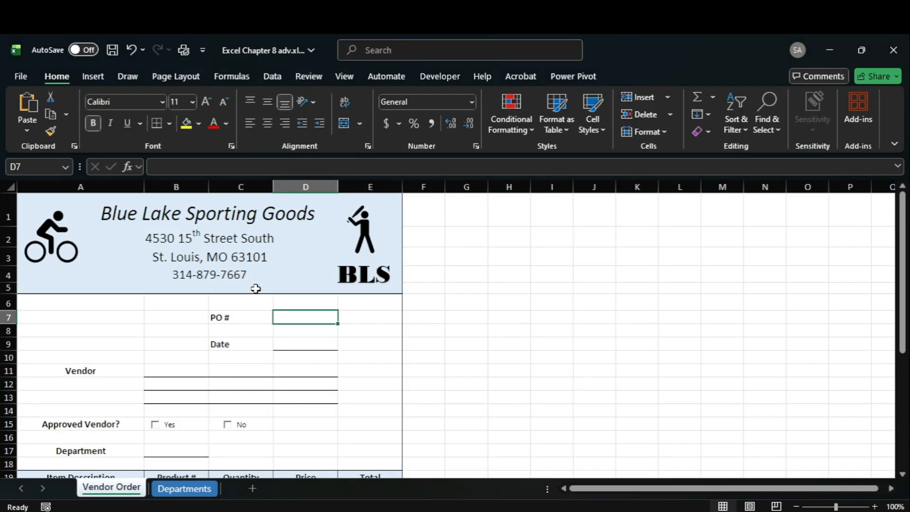
- Look up the macro name in the PDF instructions and start recording a macro named PODate, without a shortcut key or description
key("alt+Tab")
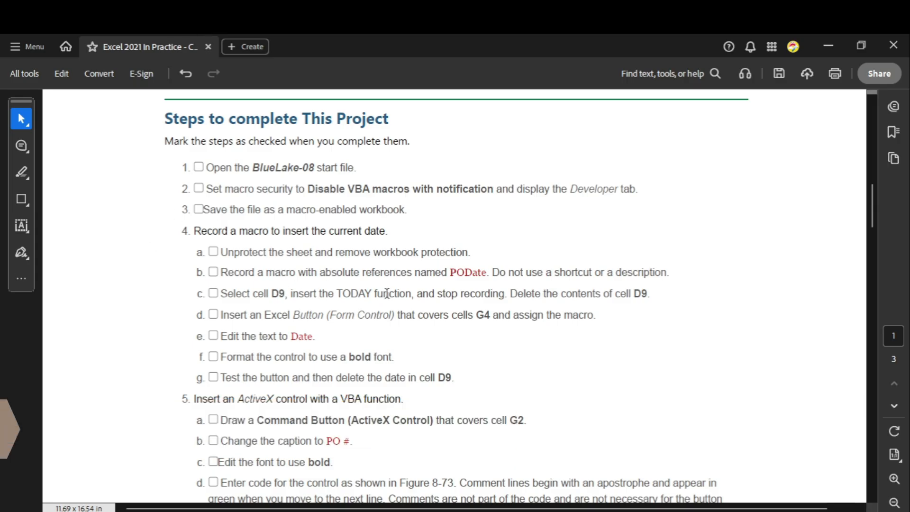
double_click(461, 273)
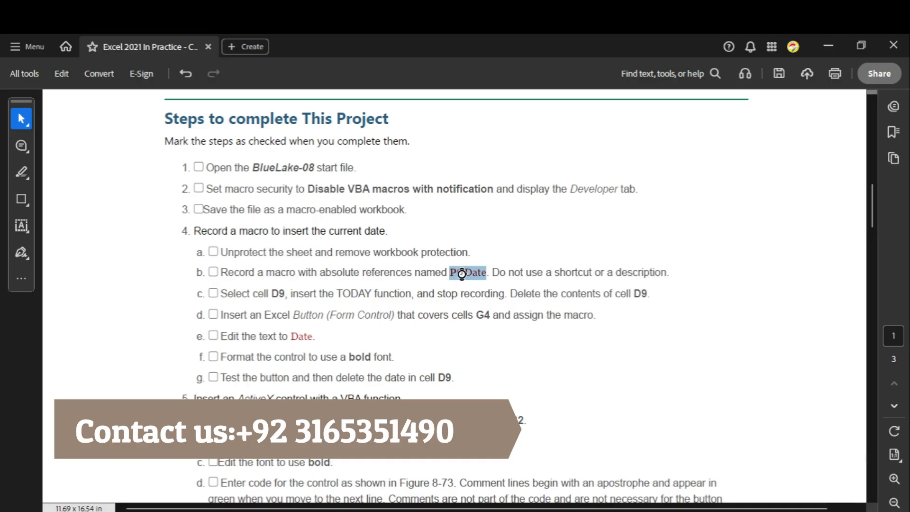
left_click(701, 510)
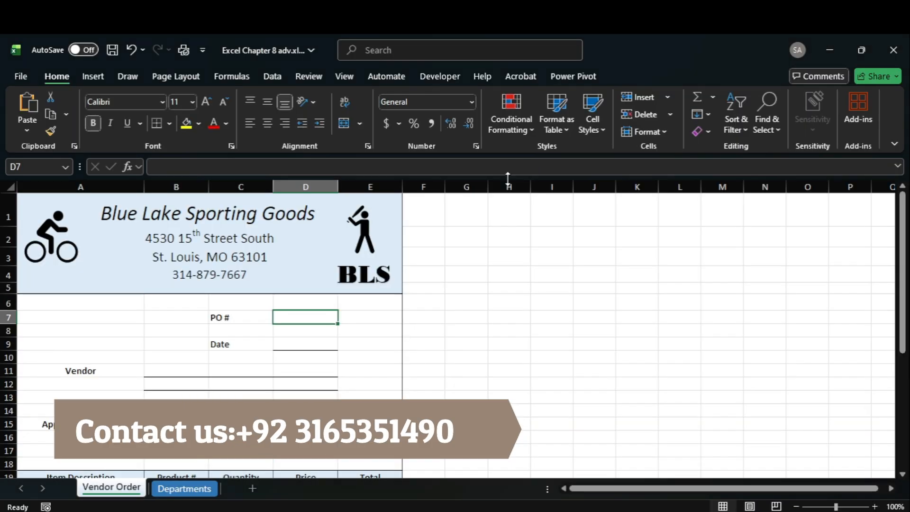
left_click(441, 82)
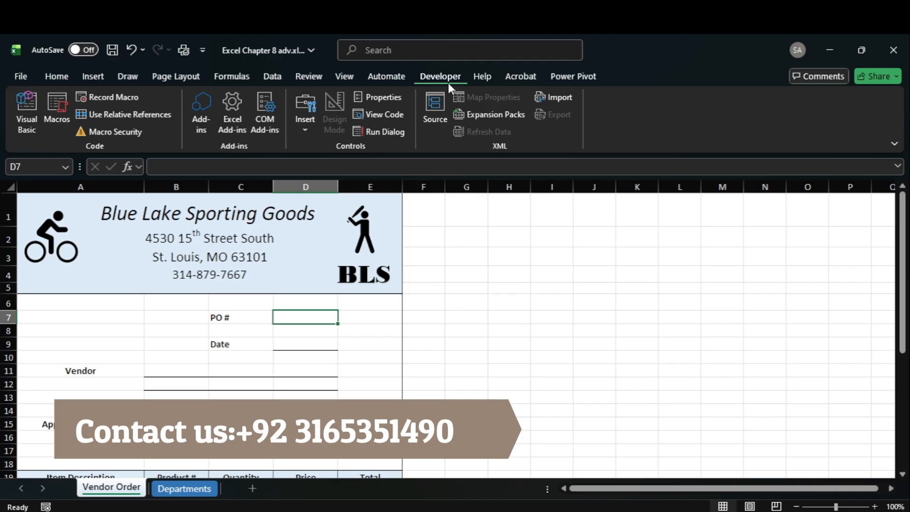
left_click(108, 97)
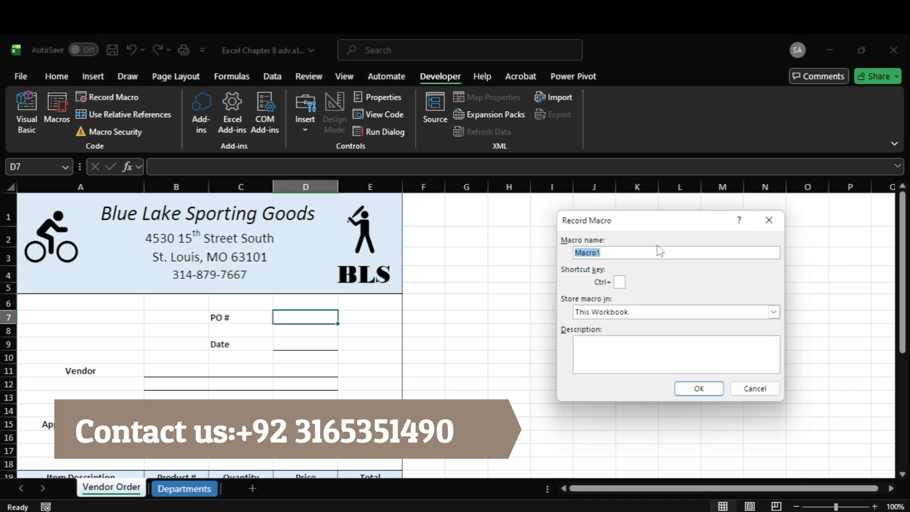
type("PODate")
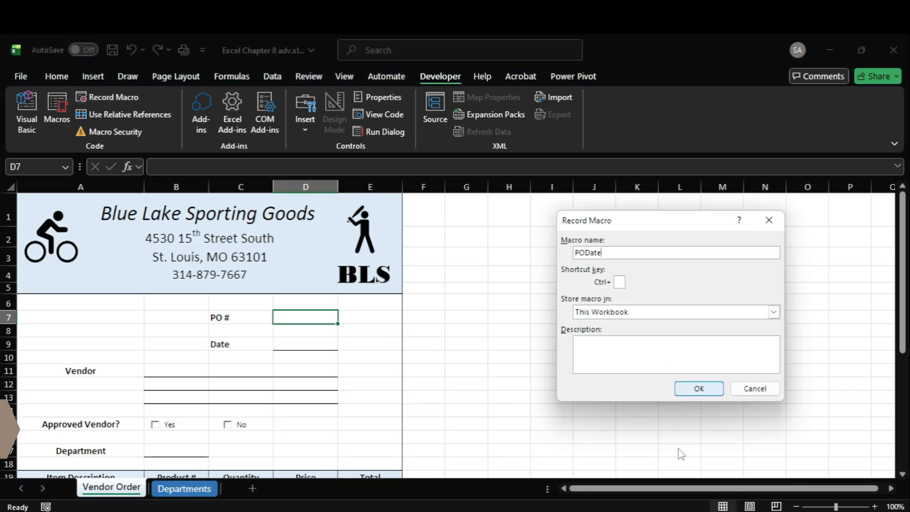
left_click(673, 464)
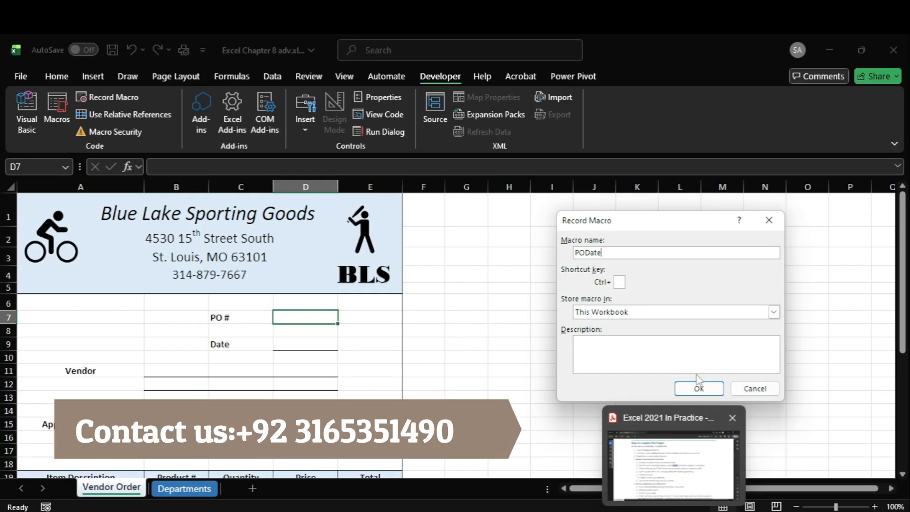
left_click(673, 465)
left_click(698, 389)
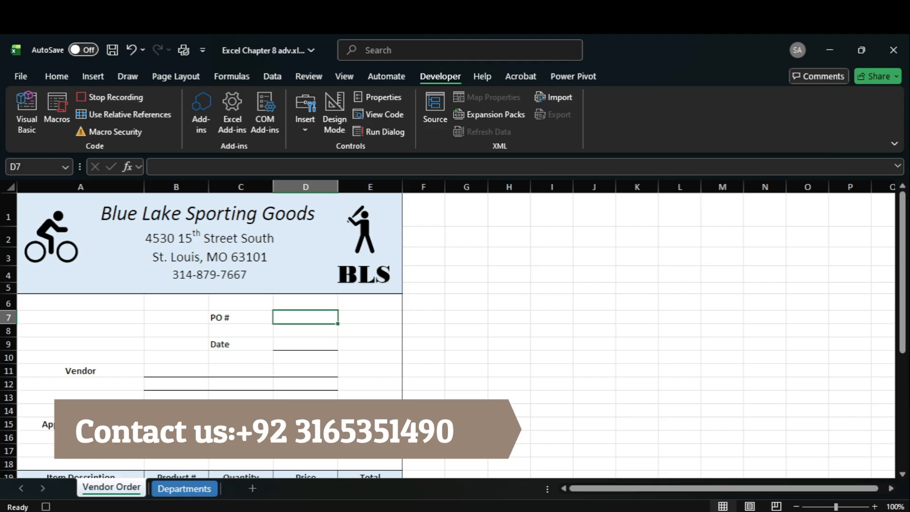
- Insert the TODAY function in cell D9 for the order date while the macro is recording
mouse_move(674, 510)
left_click(653, 466)
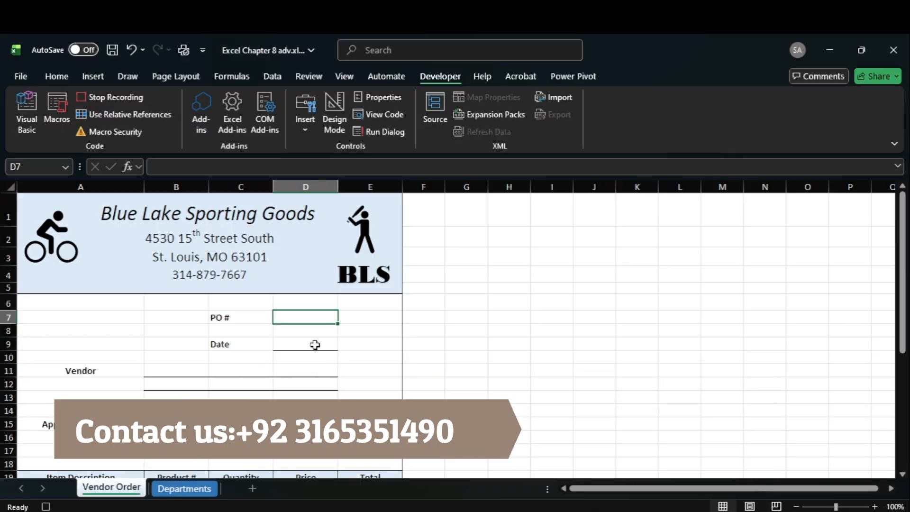
left_click(315, 345)
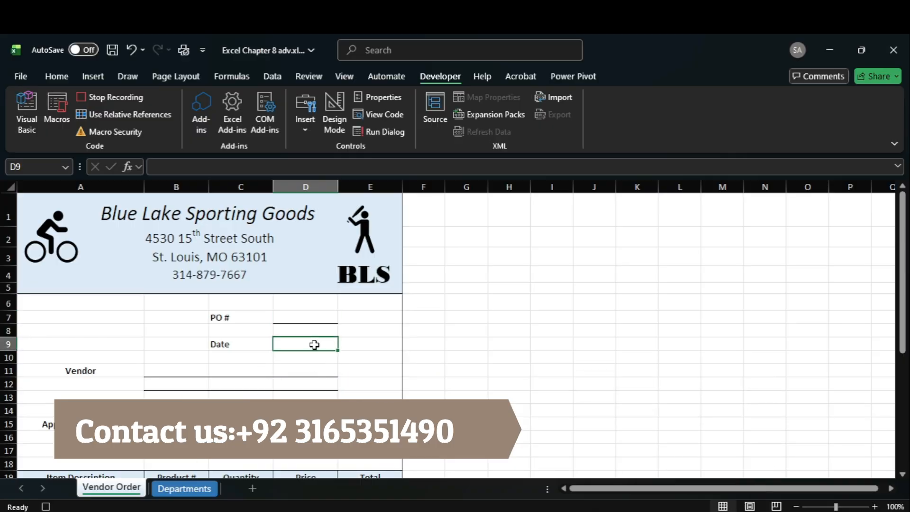
mouse_move(656, 453)
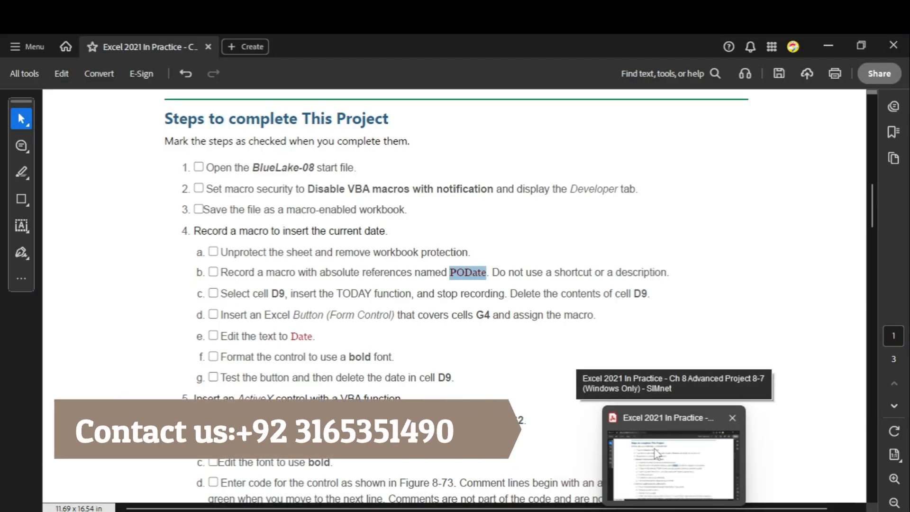
type("=to")
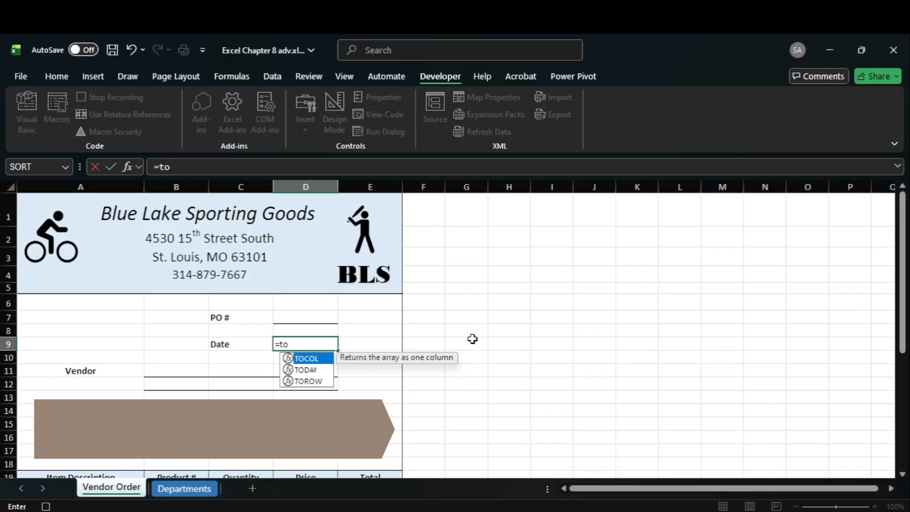
double_click(319, 369)
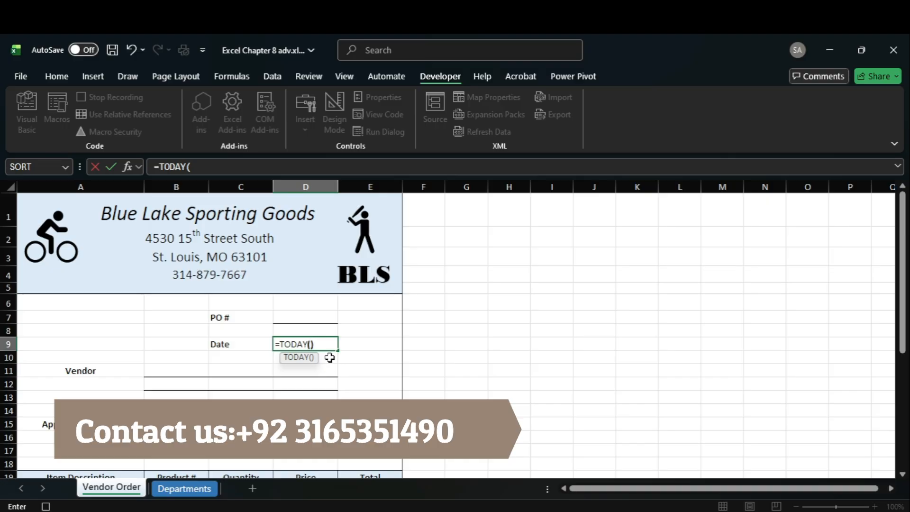
key("Return")
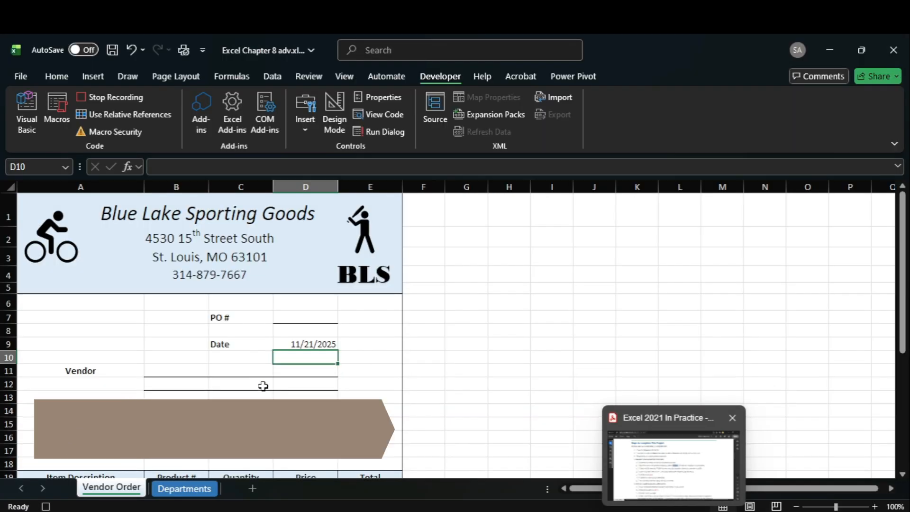
- Clear only the contents of date cell D9, keeping its formatting
left_click(58, 74)
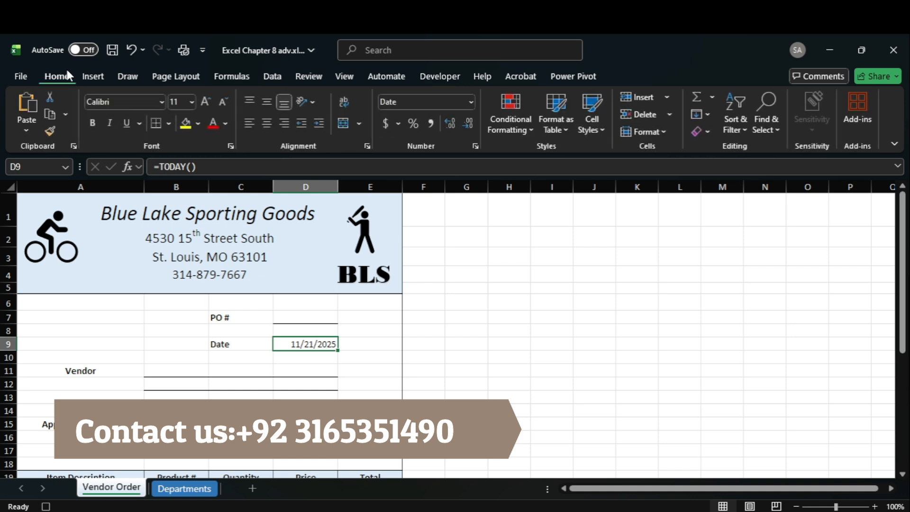
left_click(664, 130)
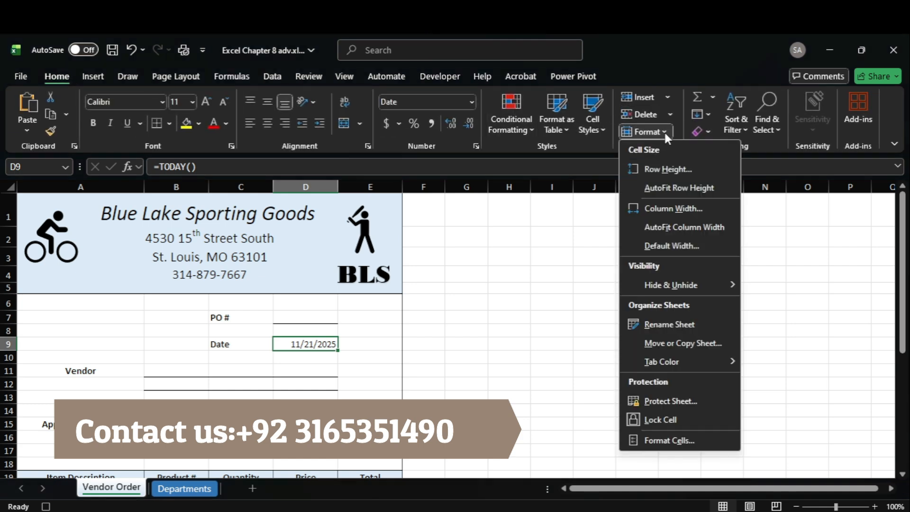
left_click(664, 130)
left_click(669, 115)
left_click(669, 115)
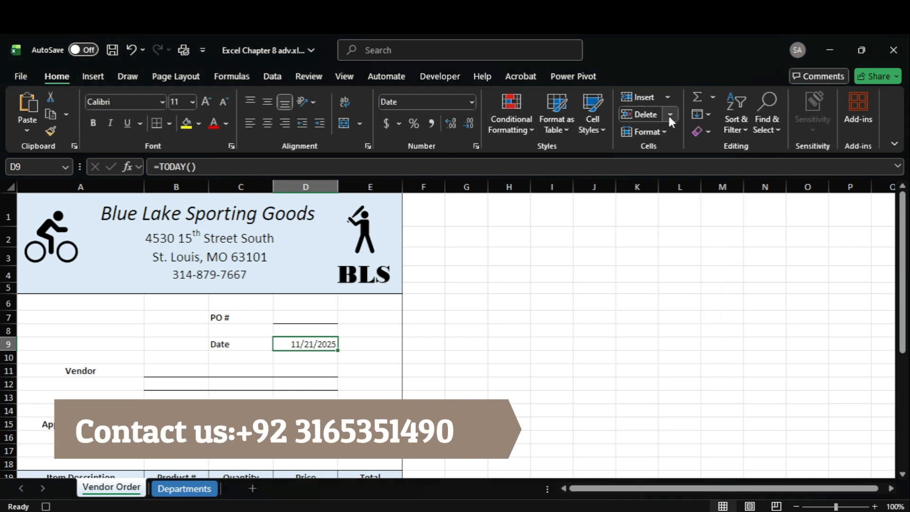
left_click(708, 131)
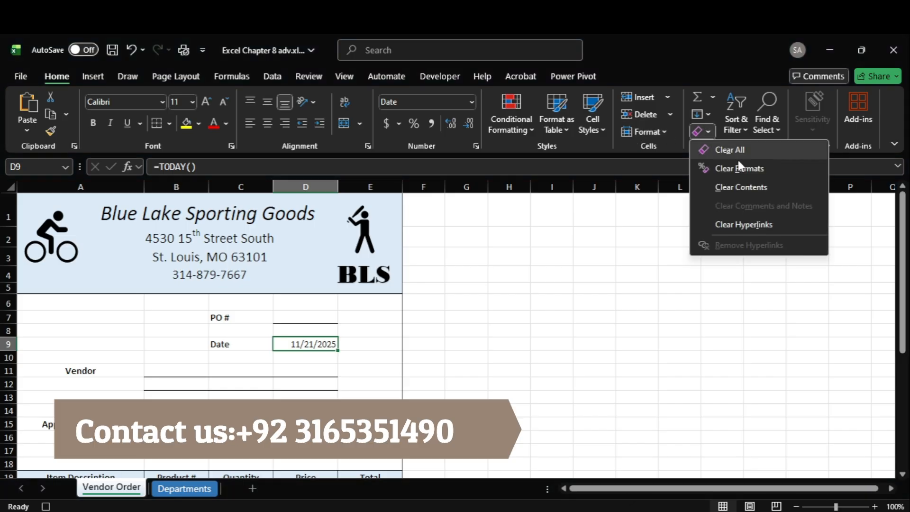
left_click(749, 188)
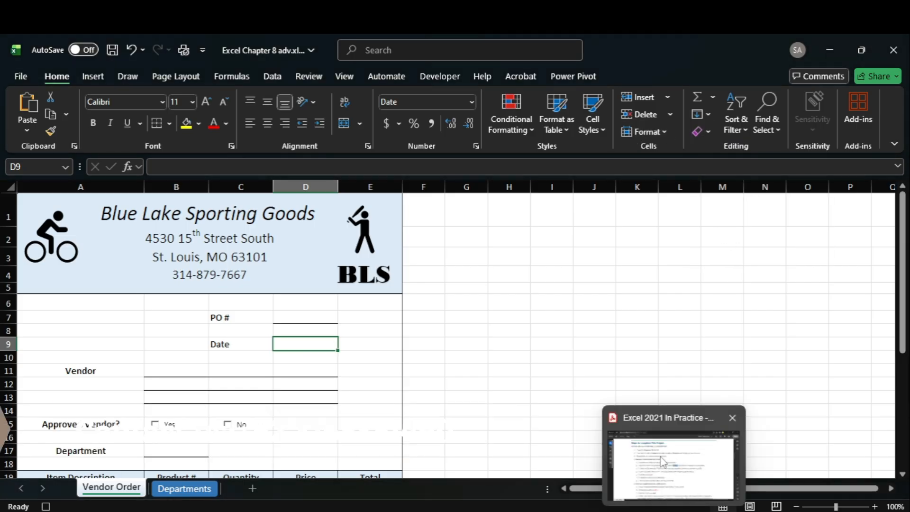
- Switch to the PDF instructions and read the tasks on the form button, the ActiveX control and control sizing
left_click(674, 453)
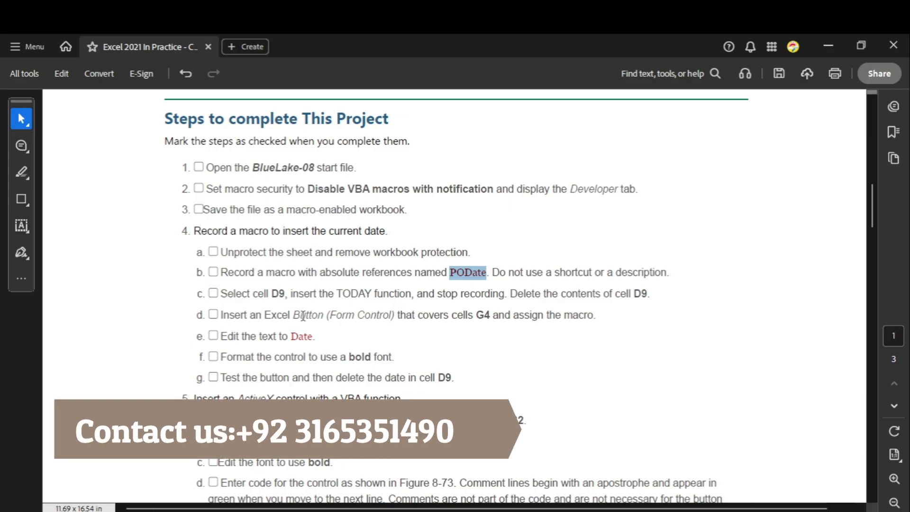
scroll(304, 317, "down", 1)
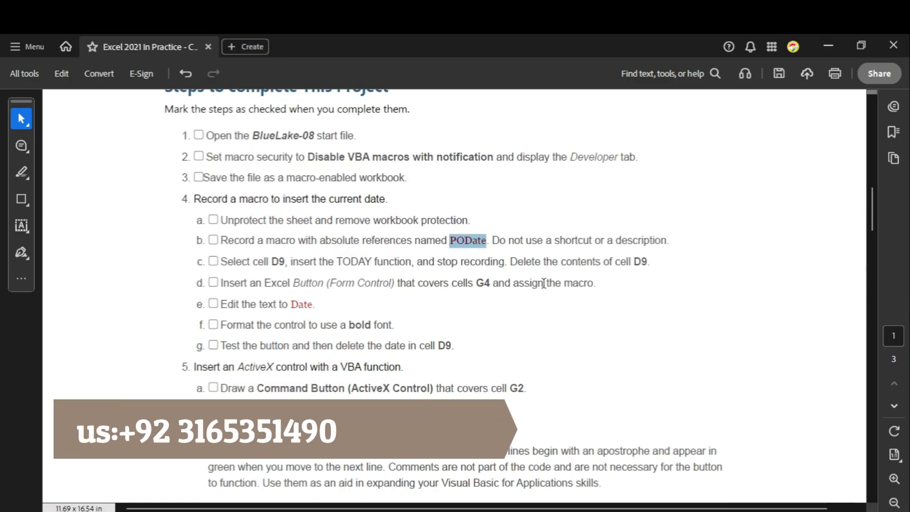
scroll(407, 330, "down", 8)
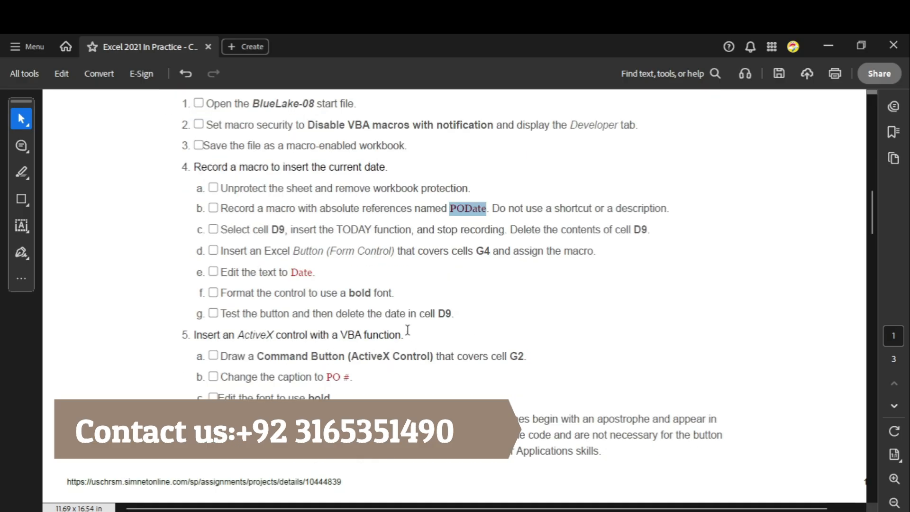
scroll(408, 330, "down", 10)
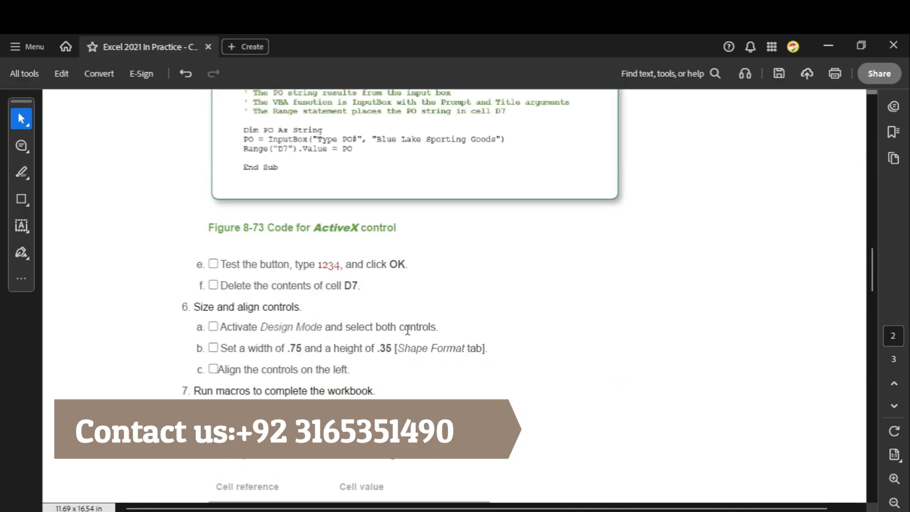
- Review the form button task in the PDF, return to the workbook, stop recording the macro and dismiss the Record Actions pane
scroll(408, 330, "up", 20)
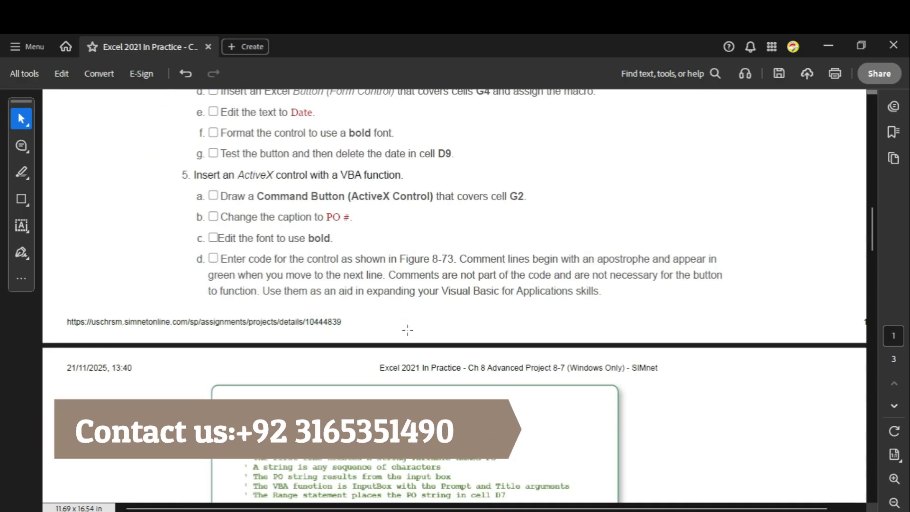
mouse_move(703, 511)
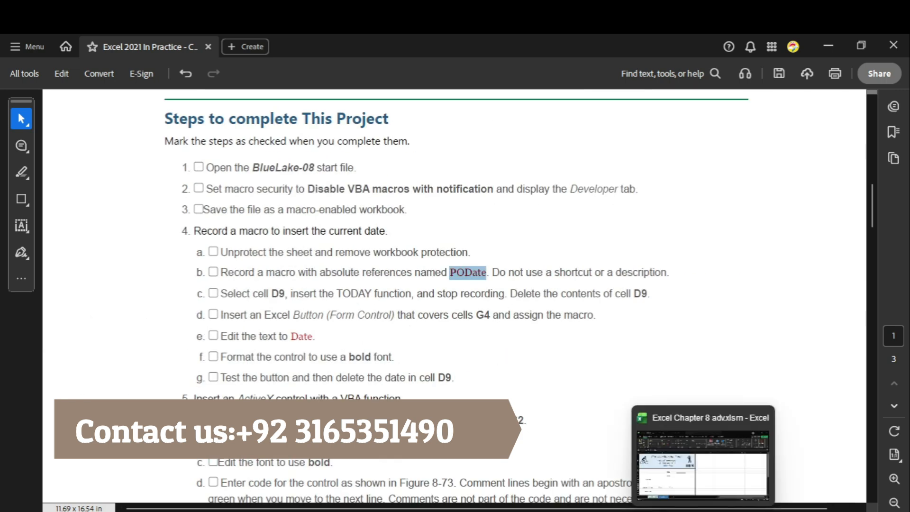
left_click(683, 493)
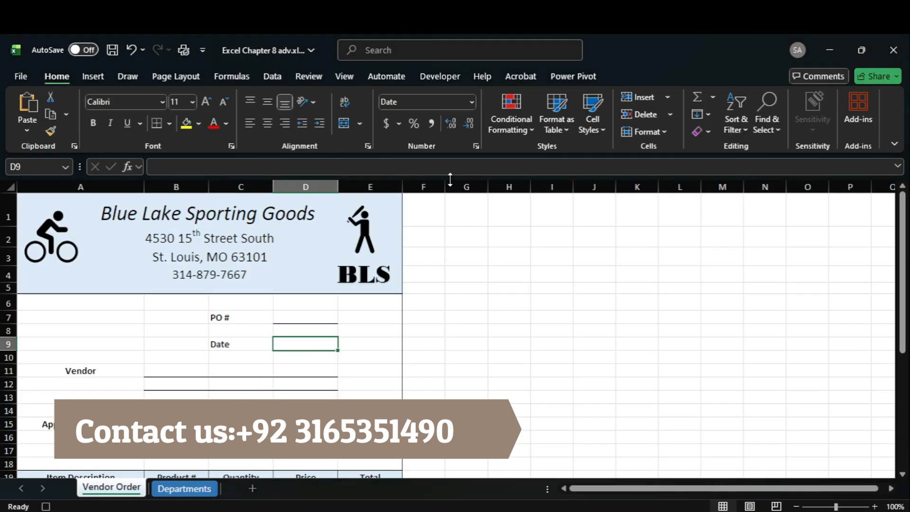
left_click(444, 76)
left_click(117, 97)
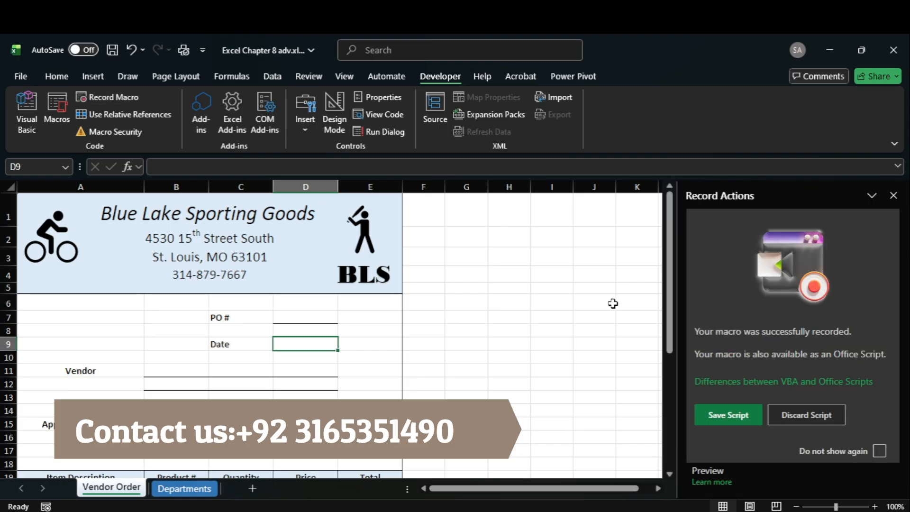
left_click(894, 195)
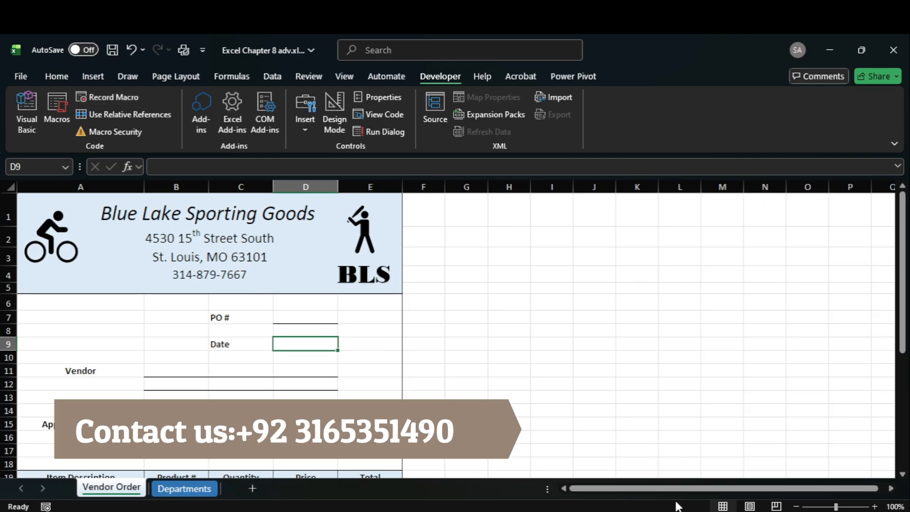
- Check the PDF instructions, insert a Button (Form Control) covering cell G4 and assign it the PODate macro
mouse_move(678, 506)
left_click(678, 455)
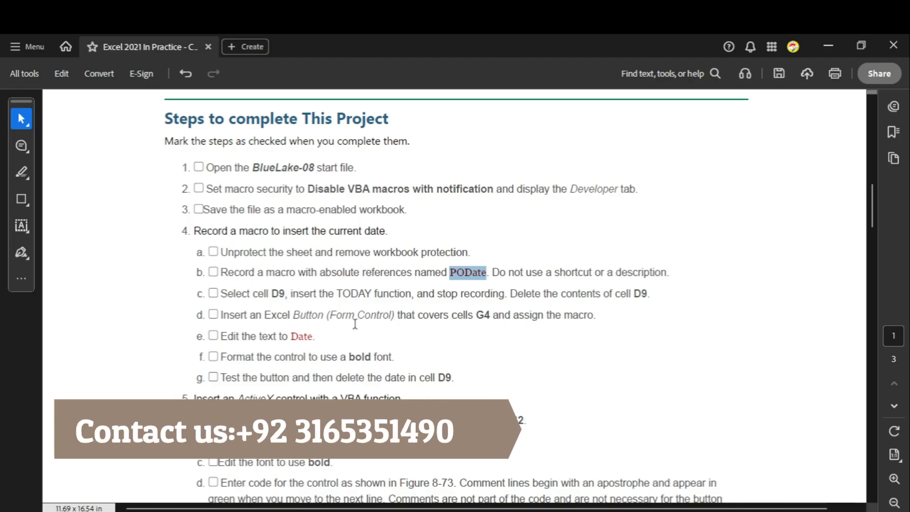
left_click(693, 490)
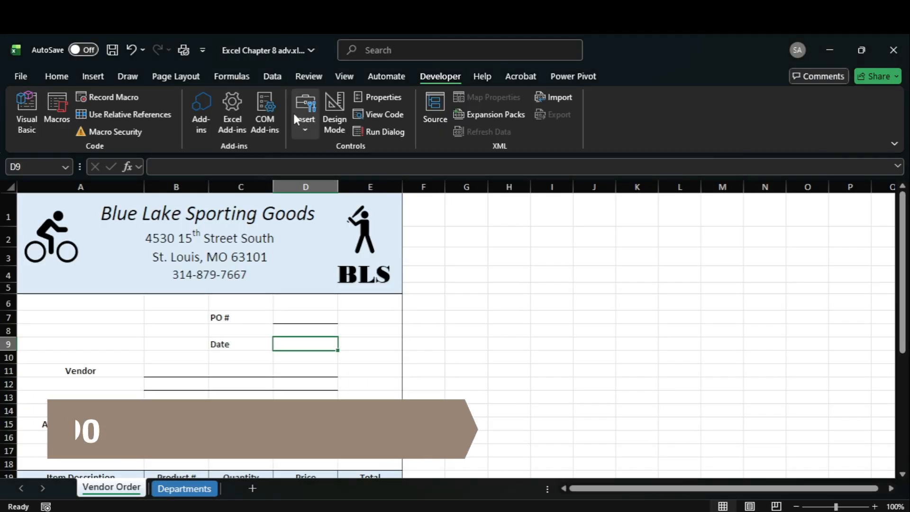
left_click(306, 124)
left_click(301, 167)
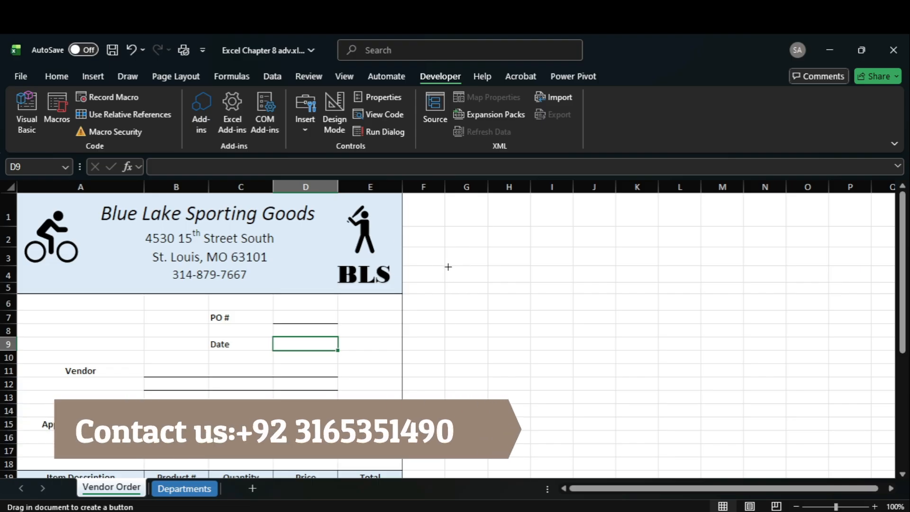
left_click_drag(448, 267, 467, 272)
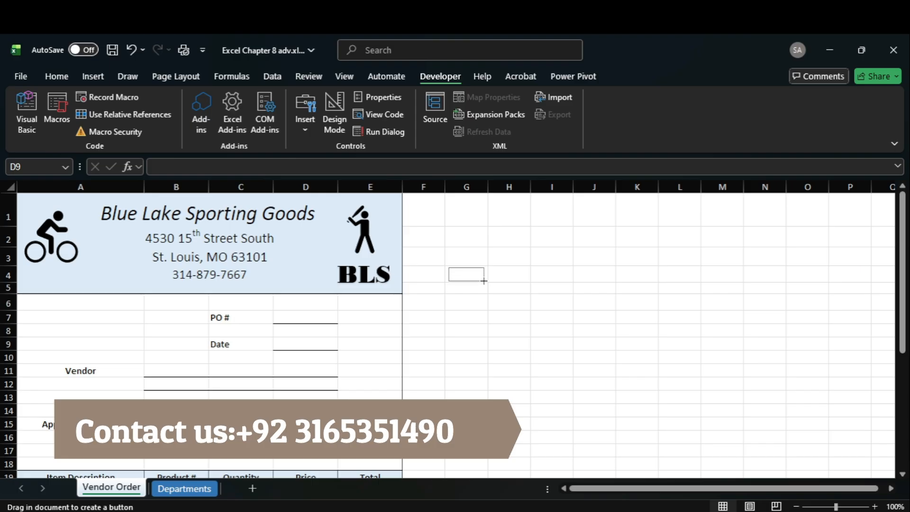
left_click_drag(484, 281, 485, 282)
left_click(600, 241)
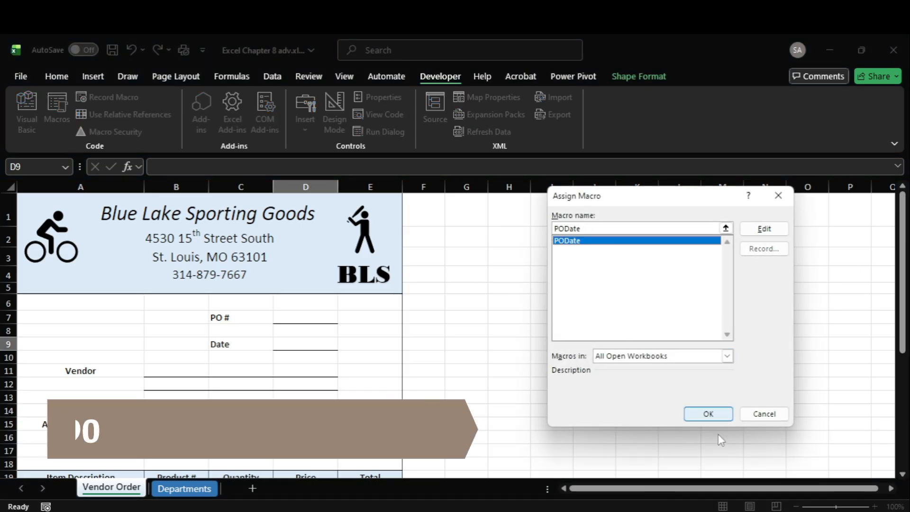
left_click(709, 414)
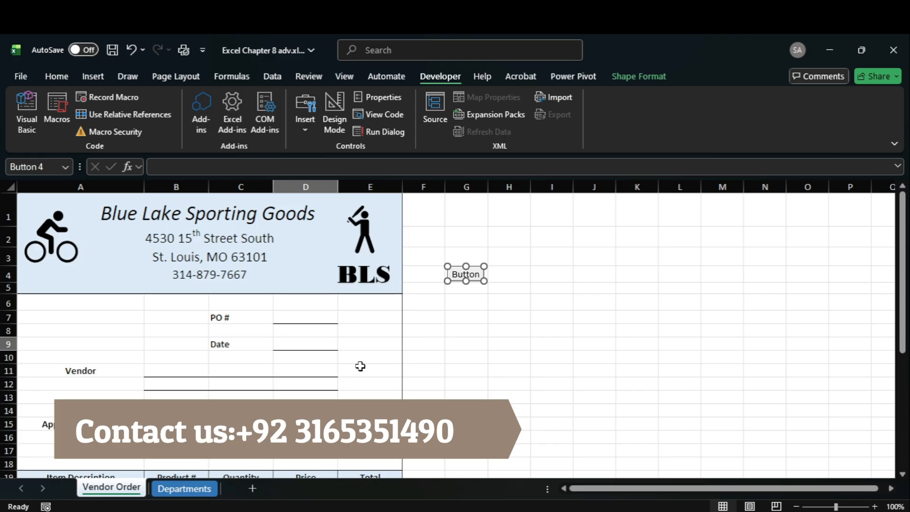
- Deselect the new form button and test whether it inserts the date in cell D9
left_click(327, 346)
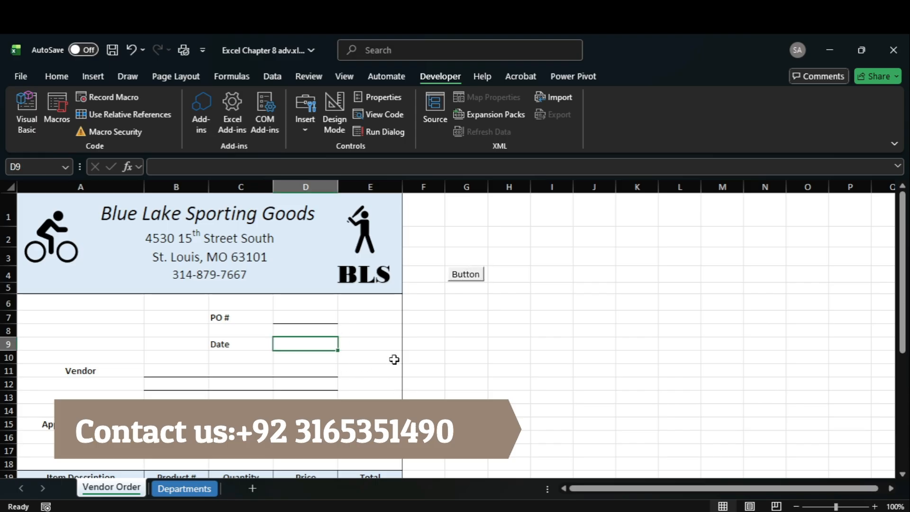
left_click(391, 78)
left_click(348, 77)
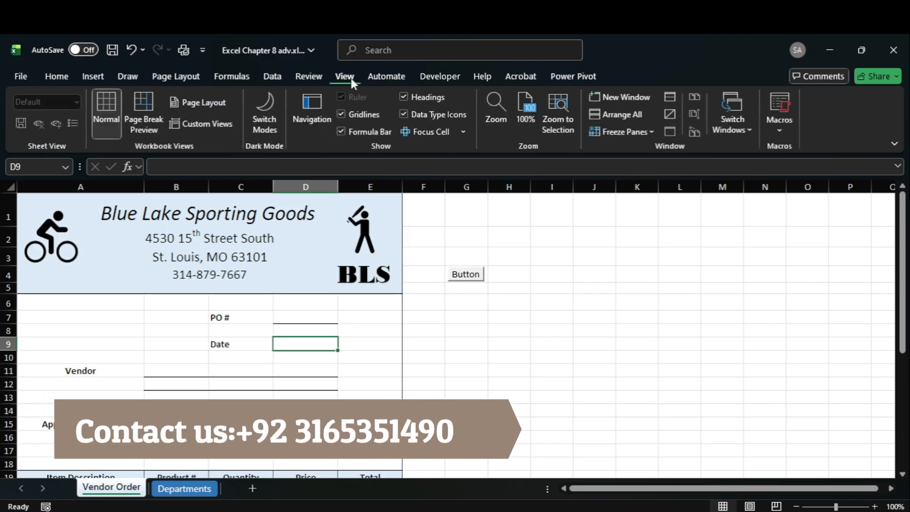
left_click(783, 119)
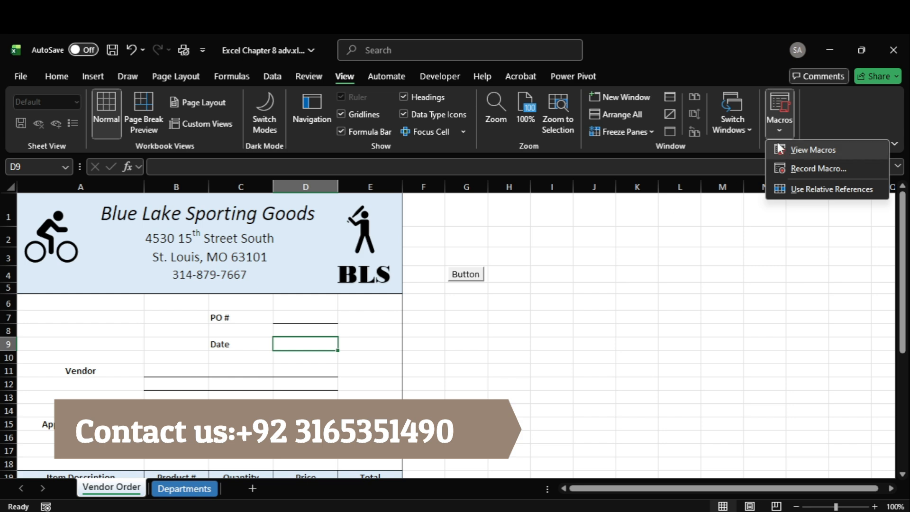
left_click(461, 279)
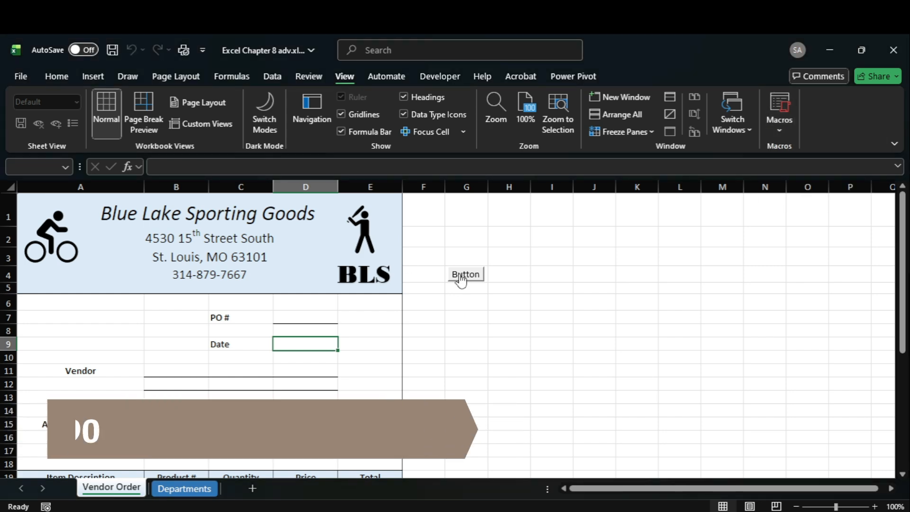
left_click(461, 279)
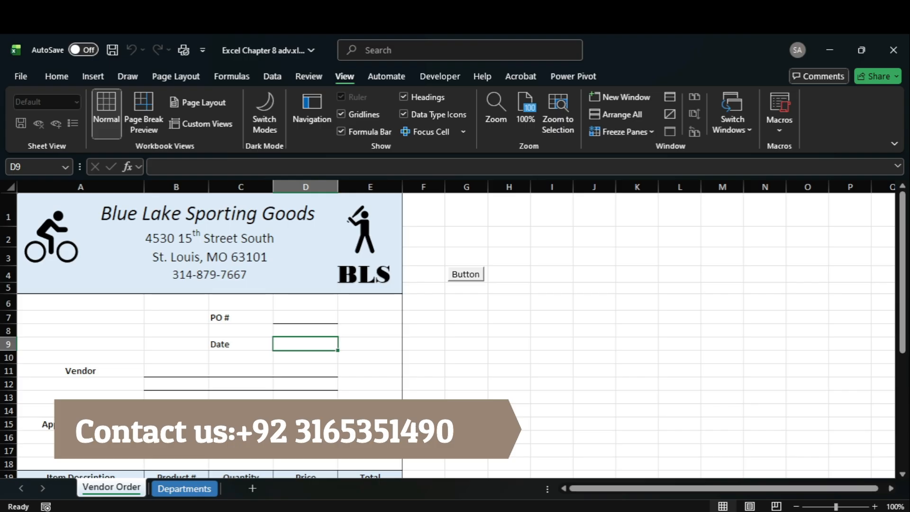
- Delete the Selection.ClearContents line from the PODate macro code, close the editor and retest the form button
left_click(778, 122)
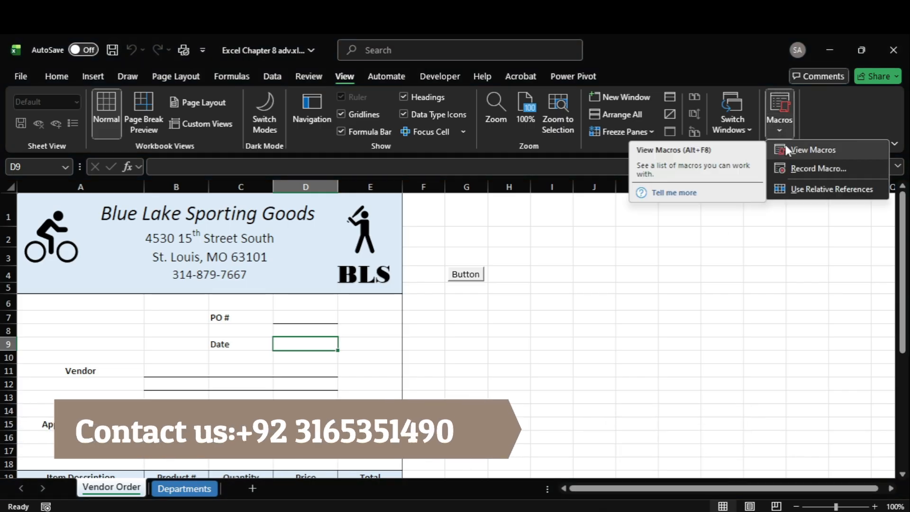
left_click(787, 149)
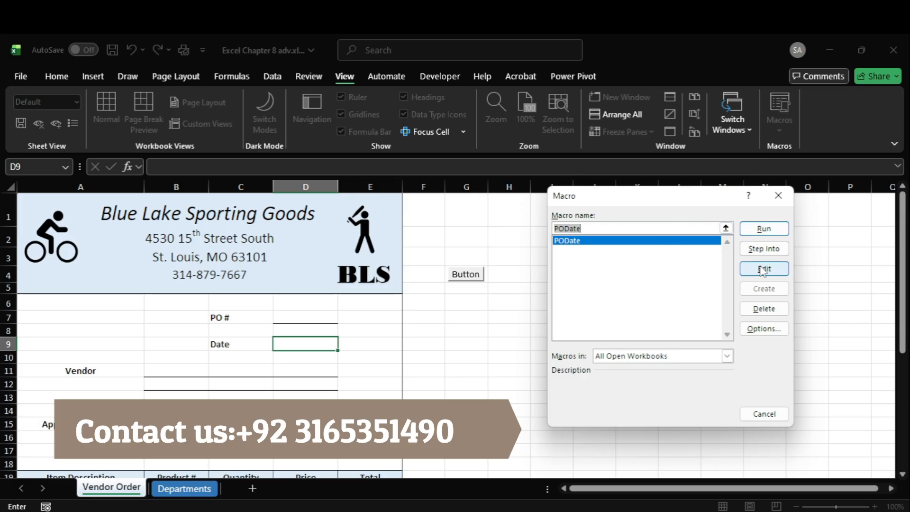
left_click(763, 269)
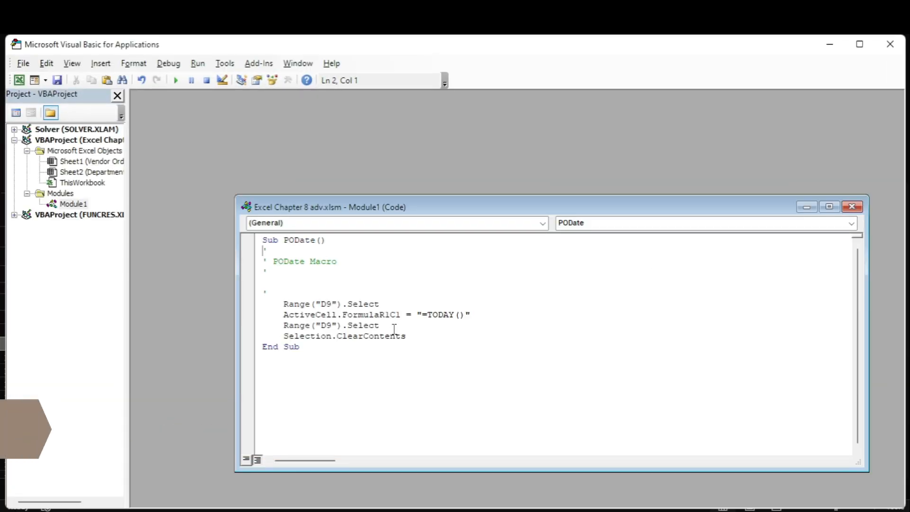
left_click_drag(411, 336, 285, 338)
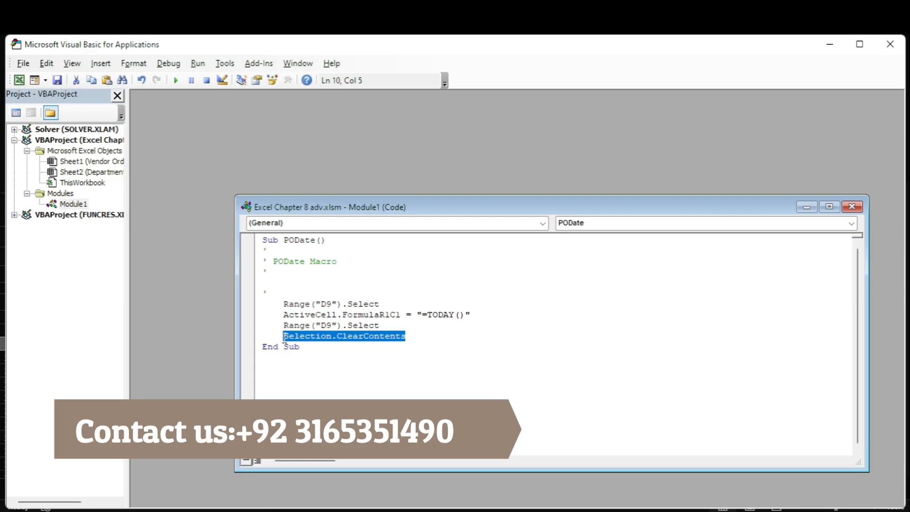
key("BackSpace")
key("BackSpace")
key("BackSpace")
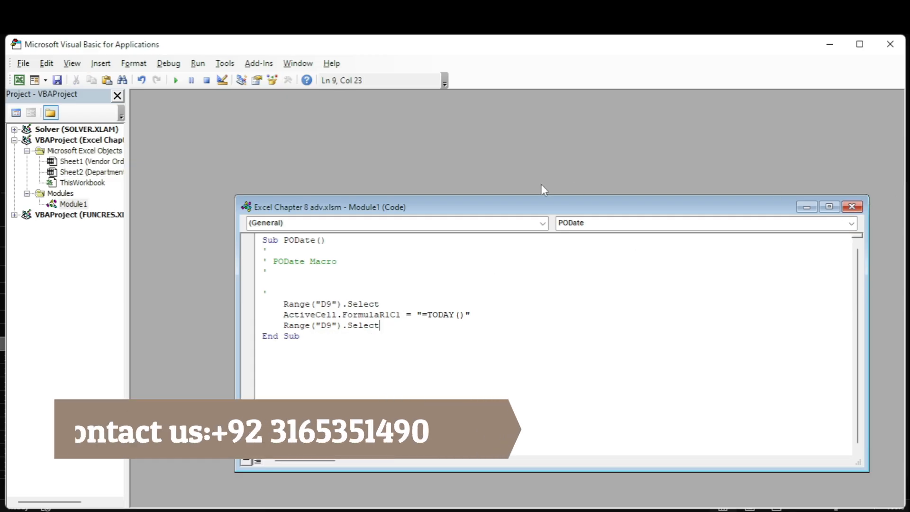
left_click(890, 44)
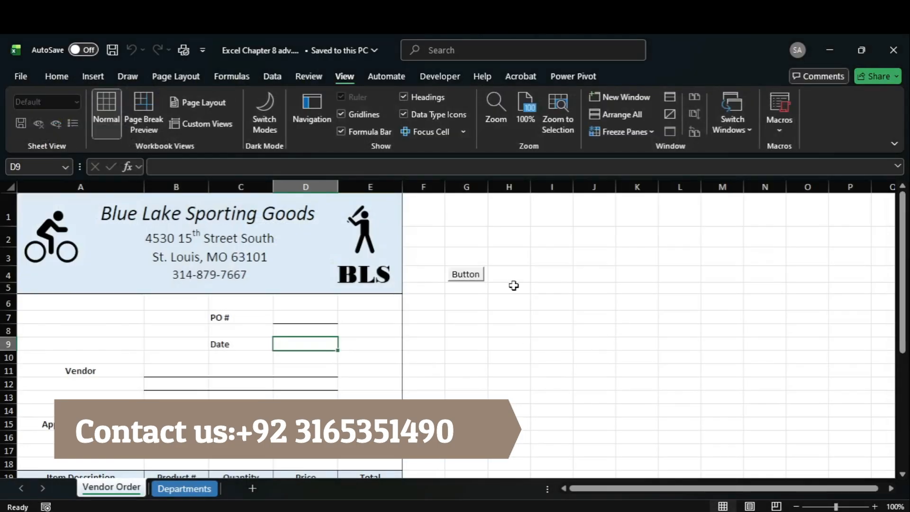
left_click(467, 278)
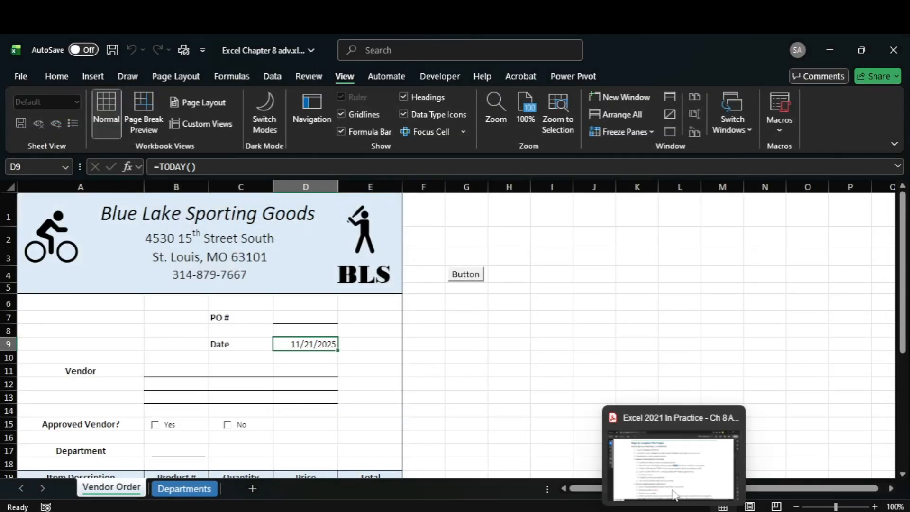
- Copy the text Date from the PDF instructions and paste it into the form button's label
left_click(672, 457)
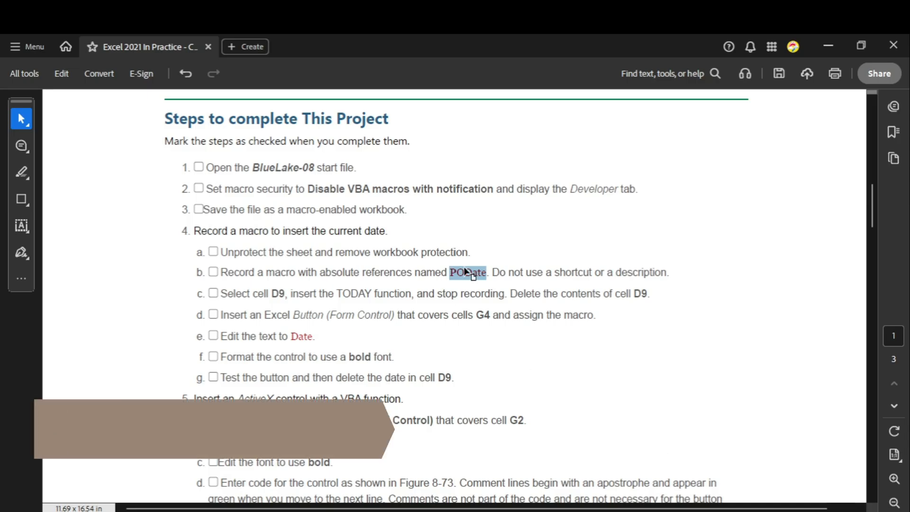
double_click(302, 336)
key("ctrl+c")
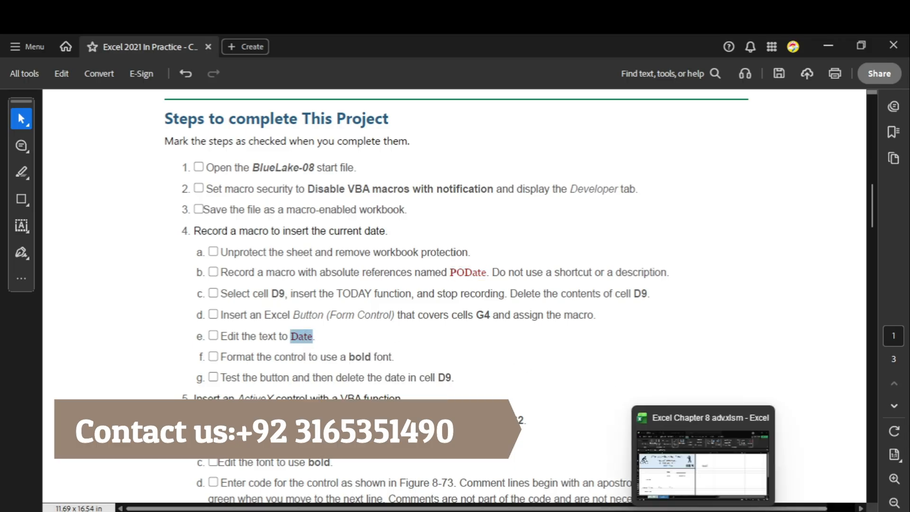
left_click(704, 465)
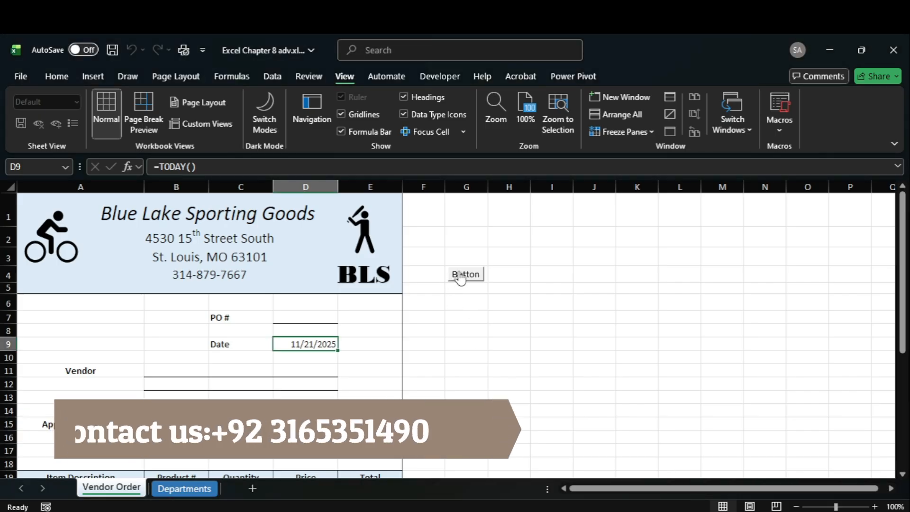
right_click(460, 278)
left_click(510, 337)
key("ctrl+a")
key("ctrl+v")
key("Escape")
key("ctrl+a")
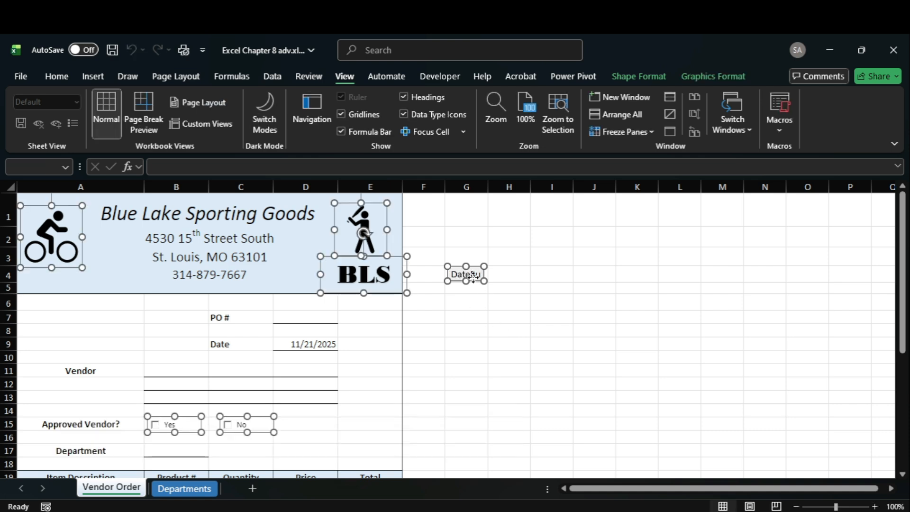
key("Escape")
- Replace the form button's entire label with Date and deselect the button
left_click(466, 279, "ctrl")
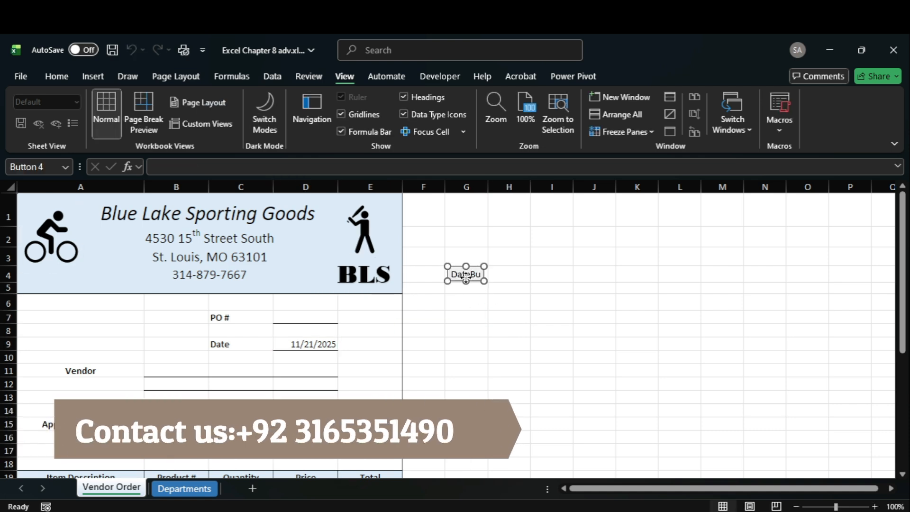
right_click(466, 279)
left_click(508, 343)
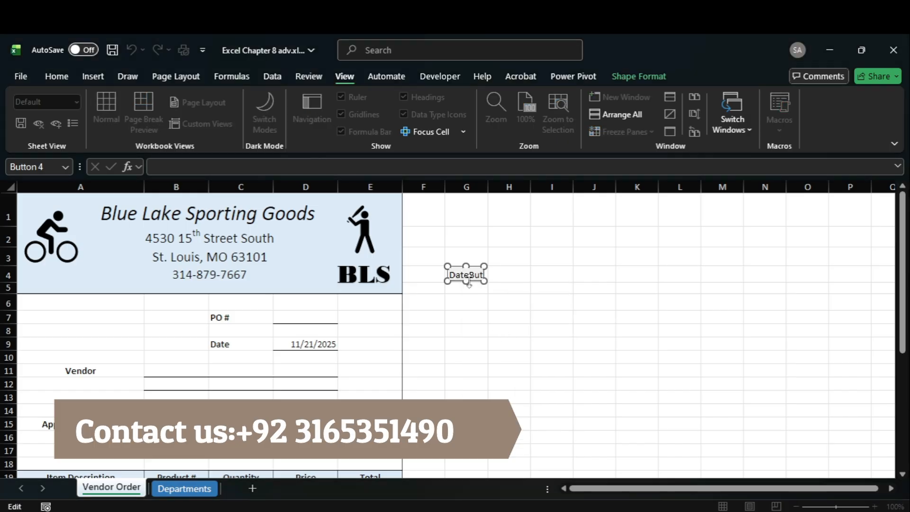
key("End")
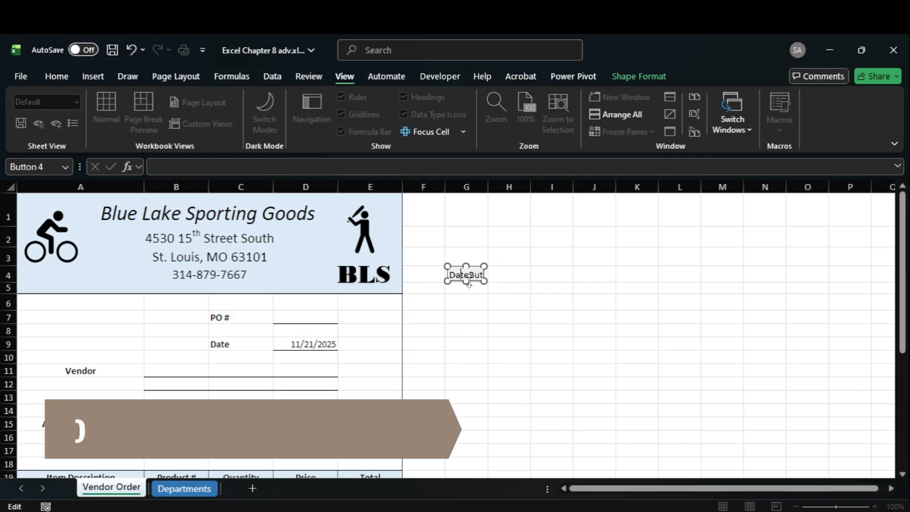
key("ctrl+a")
key("Delete")
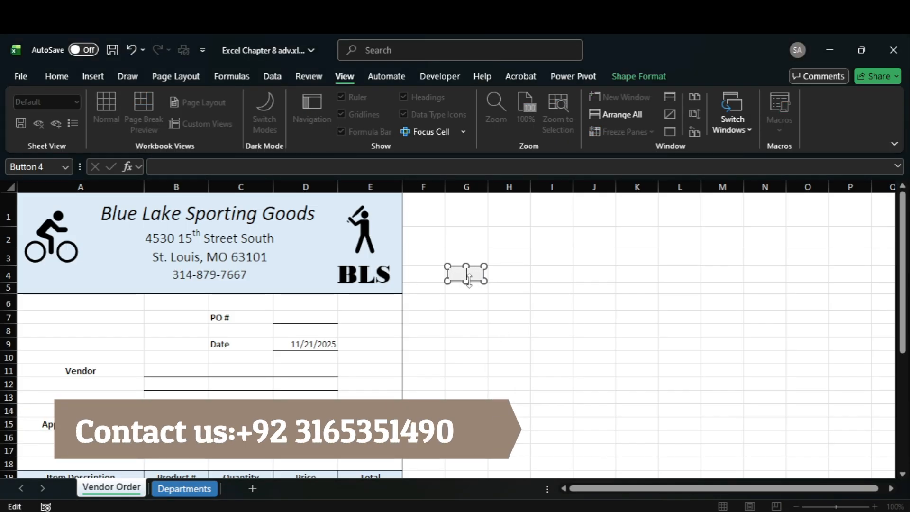
left_click(478, 328)
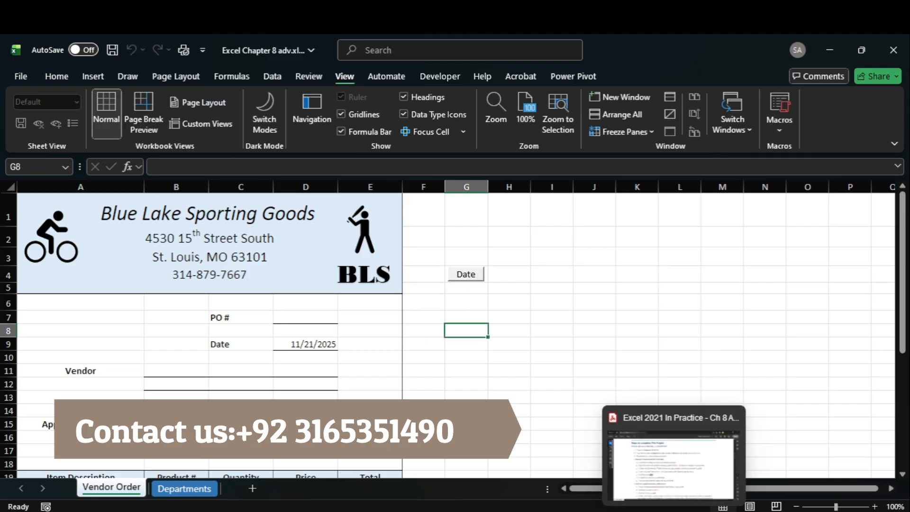
- Check the PDF instructions for the form button's font formatting and return to the workbook
left_click(675, 455)
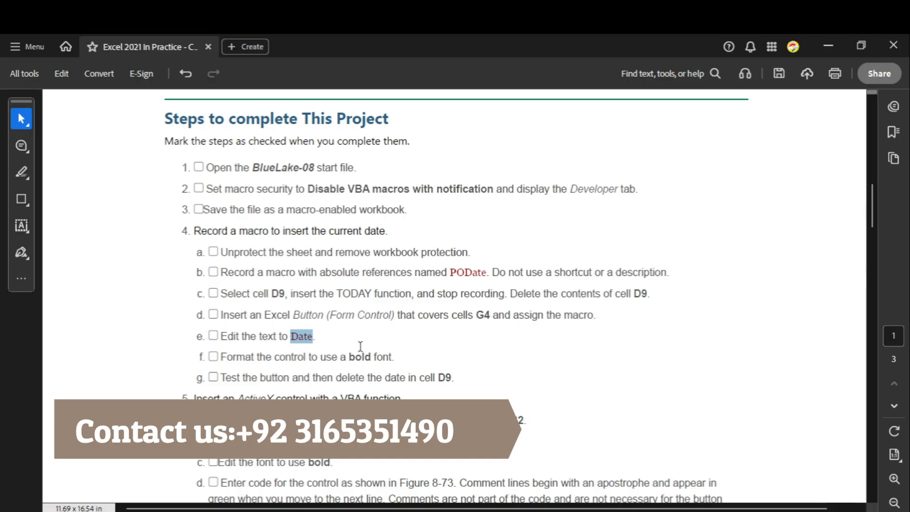
mouse_move(703, 509)
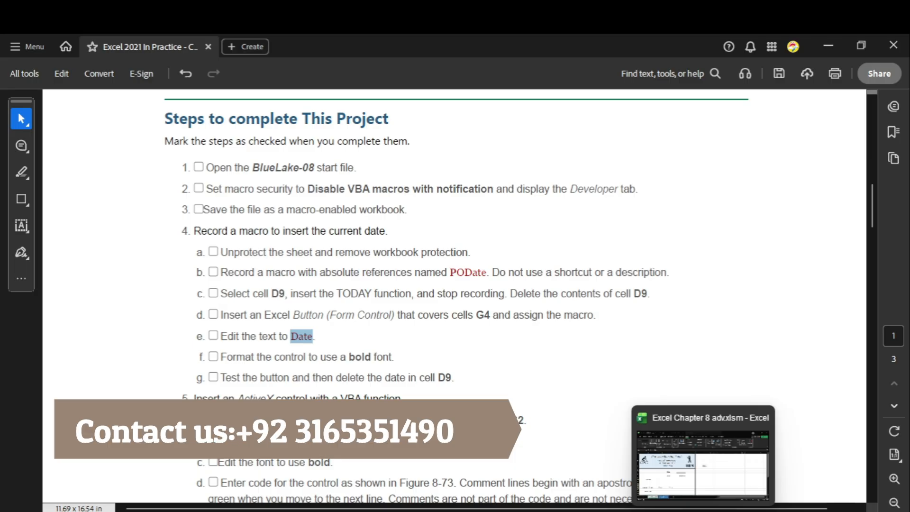
left_click(697, 493)
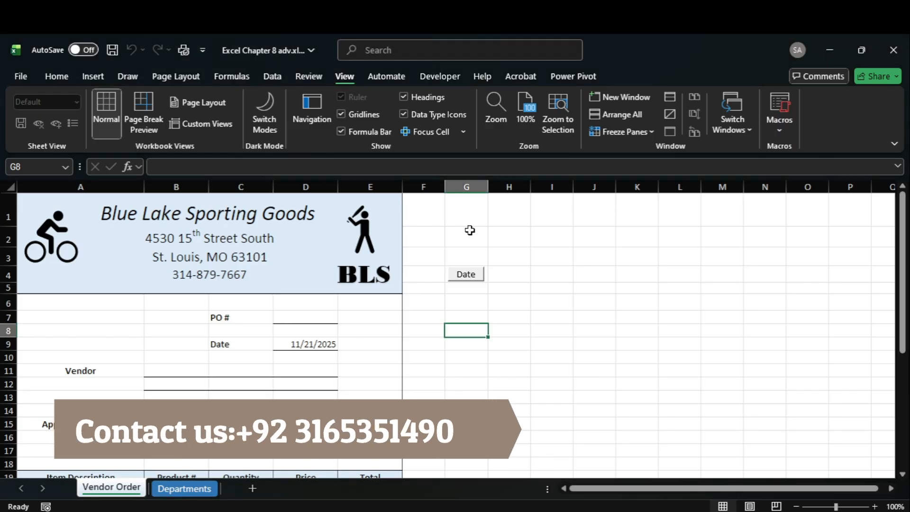
- Open the PODate macro code in the Visual Basic editor, review its lines and close the editor
right_click(473, 279)
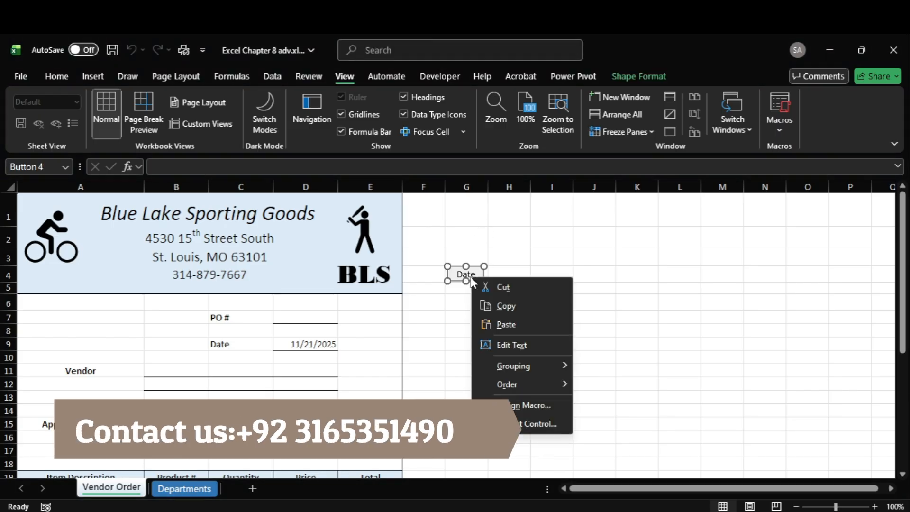
left_click(778, 130)
left_click(795, 149)
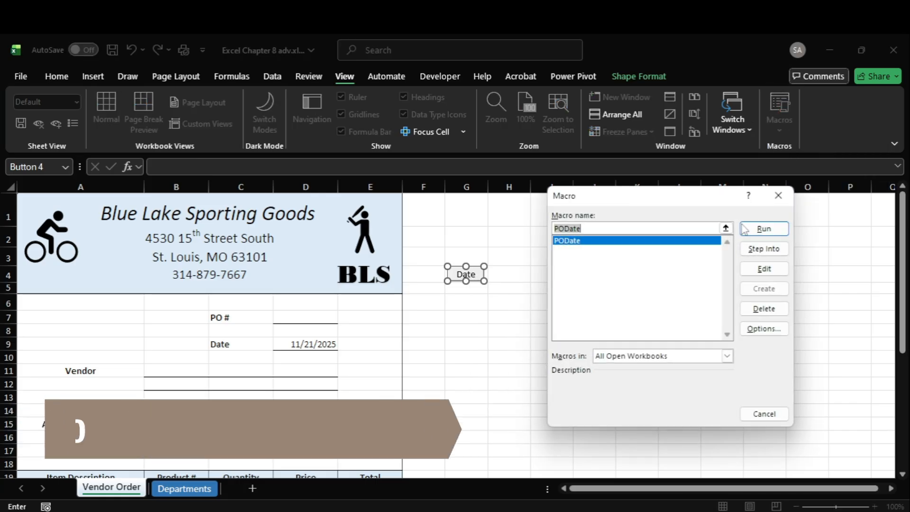
left_click(764, 269)
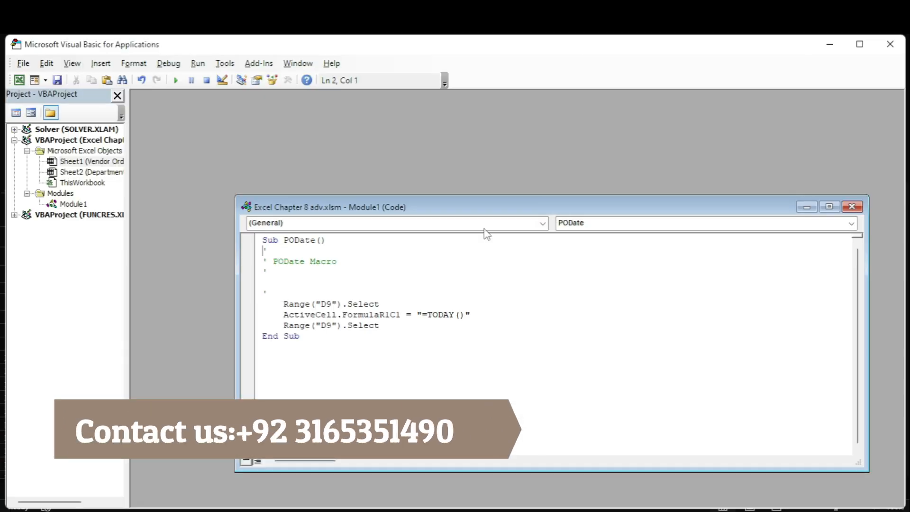
left_click(388, 326)
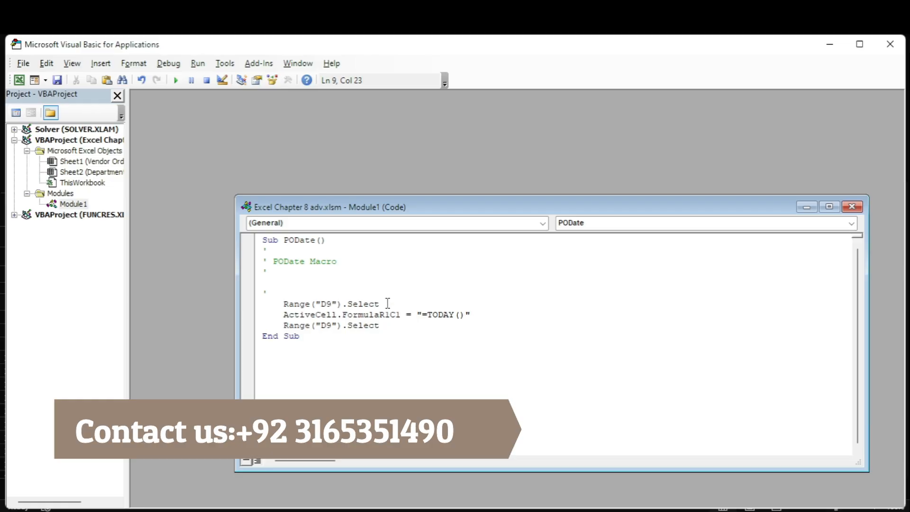
left_click(890, 44)
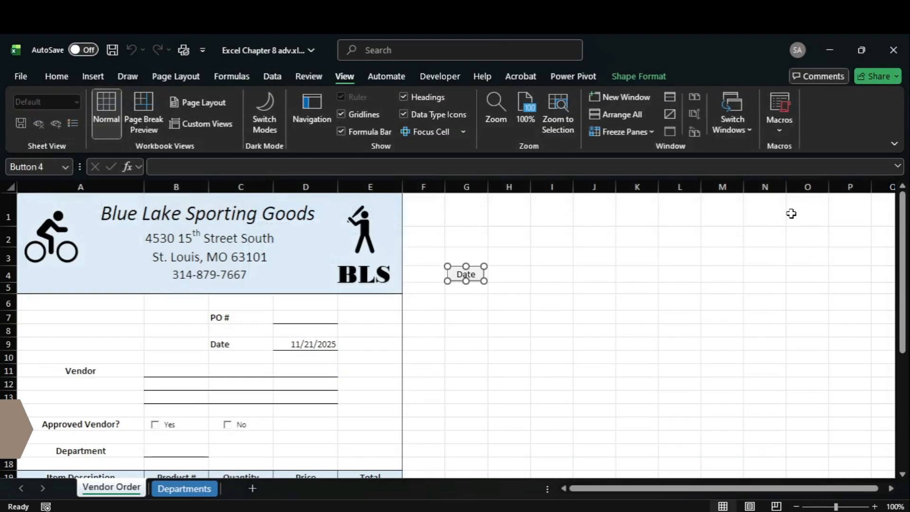
- Check the PDF instructions for the button's font format, make the form button's Date label bold and deselect it
key("alt+Tab")
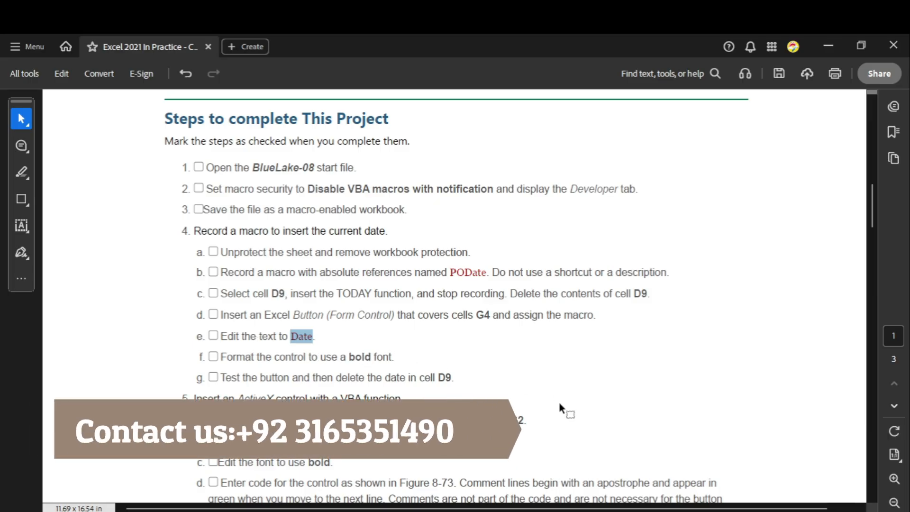
left_click(701, 457)
right_click(465, 275)
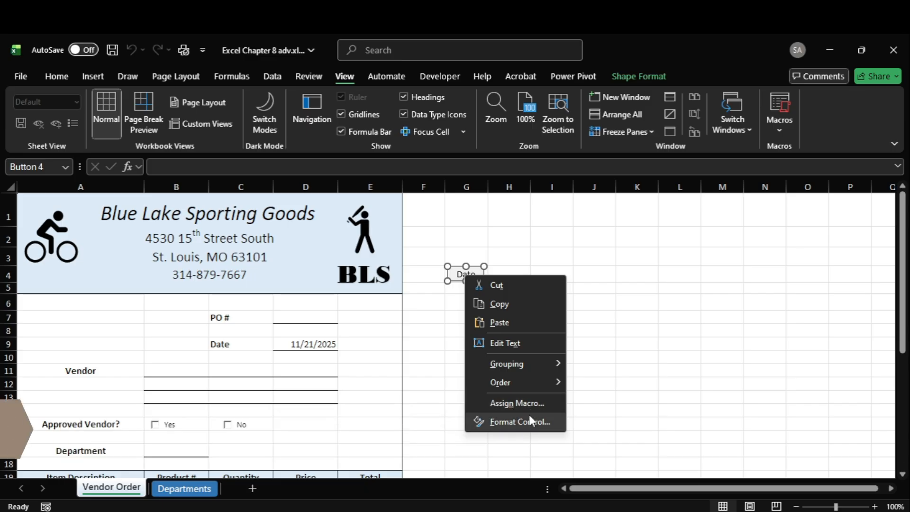
left_click(473, 272)
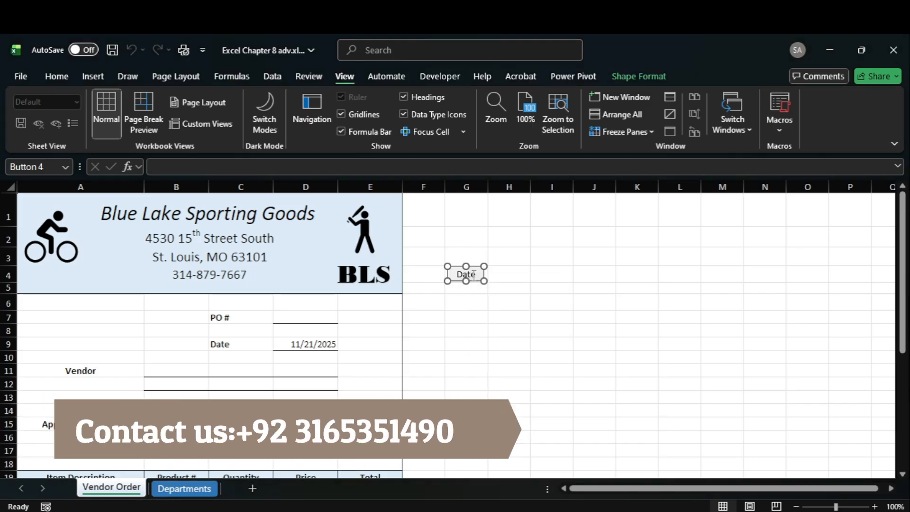
left_click(458, 275)
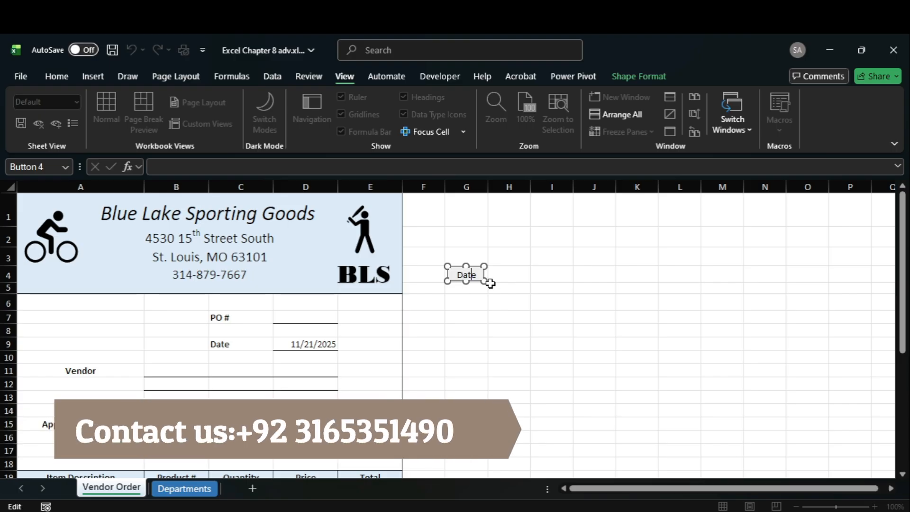
left_click_drag(489, 285, 412, 284)
left_click(56, 76)
left_click(93, 123)
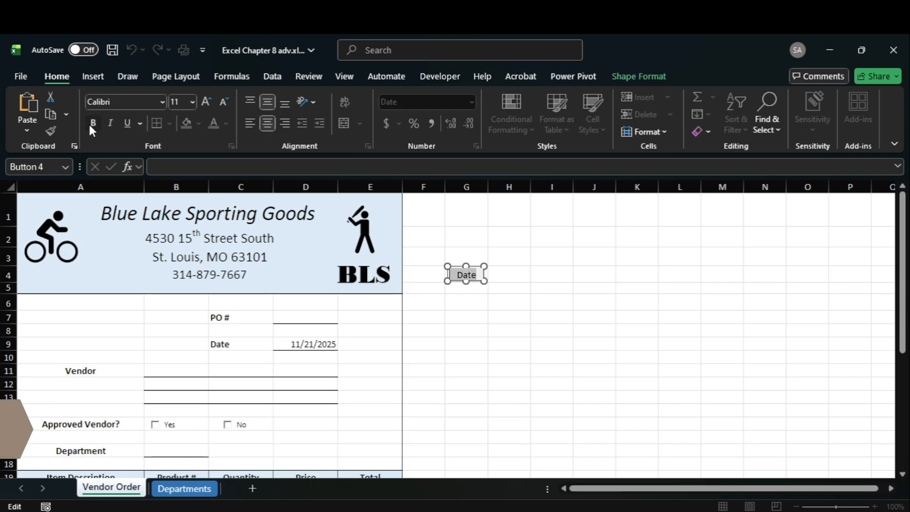
left_click(464, 328)
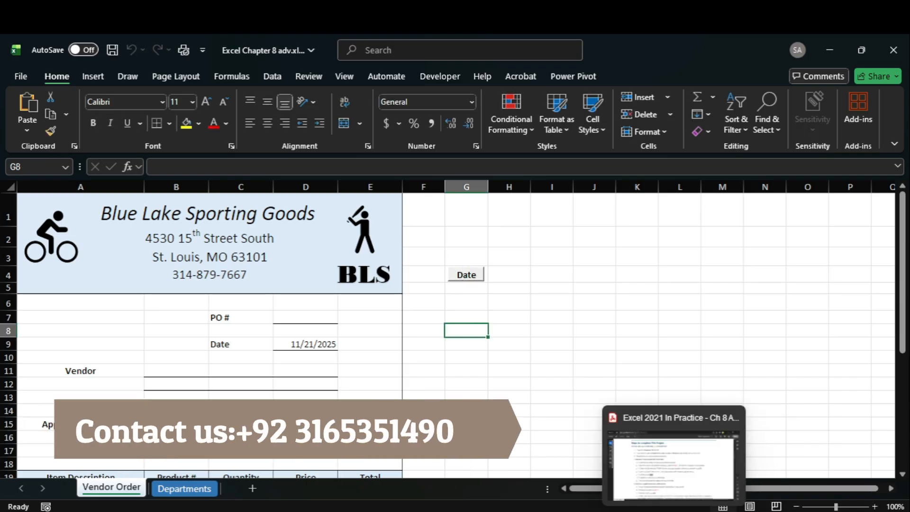
- Check the PDF's testing instruction, run the Date form button and delete the date from cell D9
left_click(671, 465)
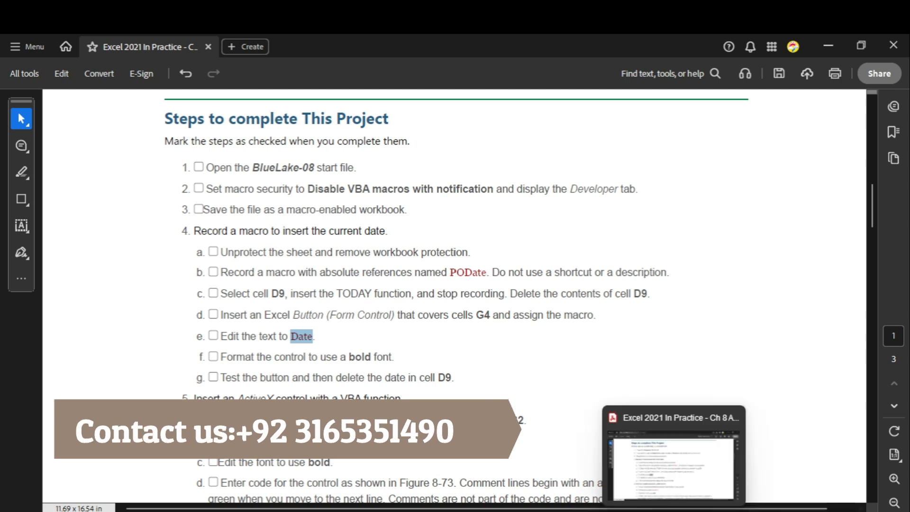
left_click(677, 461)
left_click(470, 275)
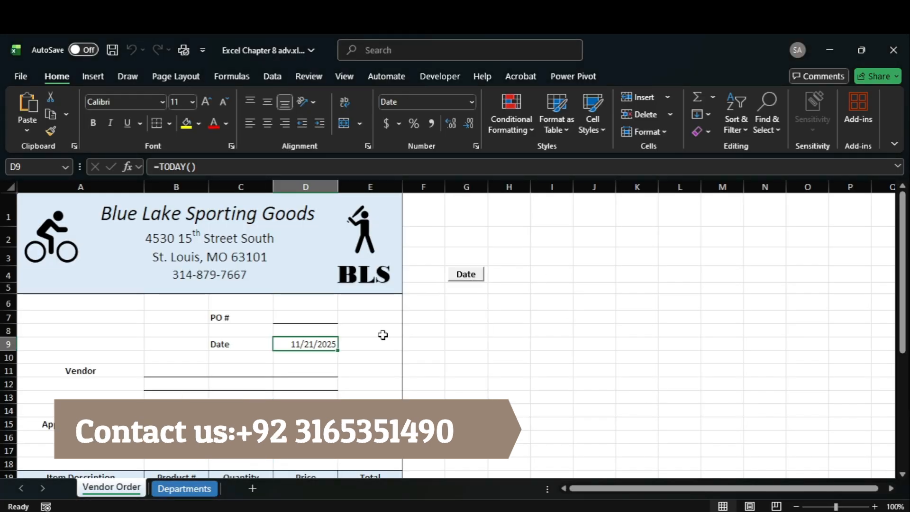
key("Delete")
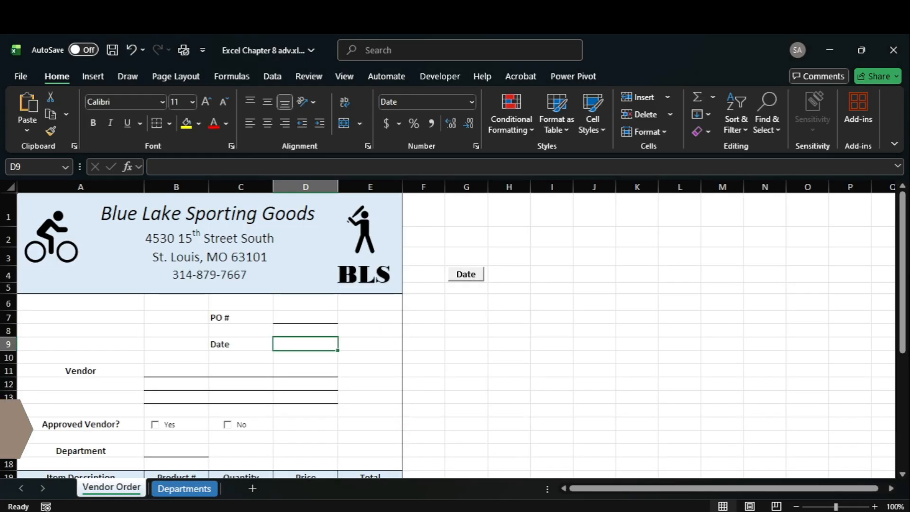
- Review the PDF instructions for the ActiveX command button, its VBA code and the finished sheet, and return to the workbook
left_click(674, 455)
scroll(449, 388, "down", 4)
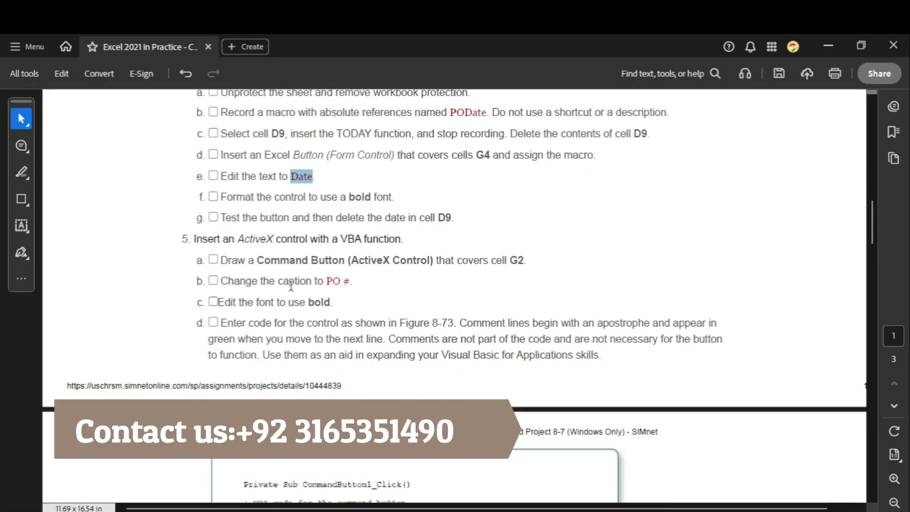
scroll(307, 272, "down", 11)
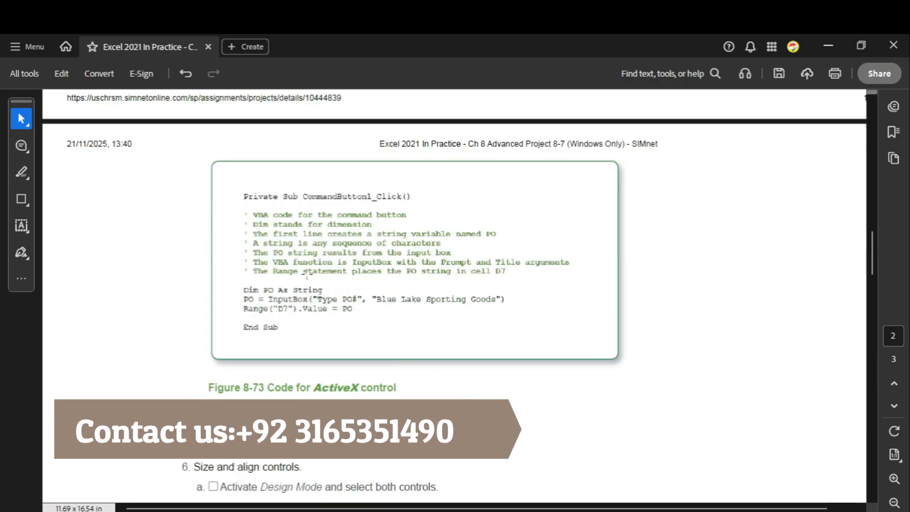
scroll(308, 275, "down", 20)
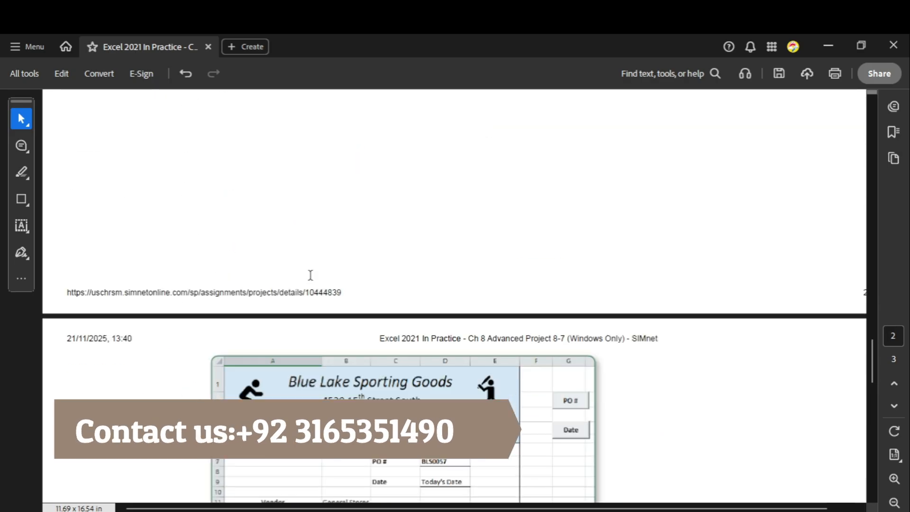
left_click_drag(870, 384, 858, 221)
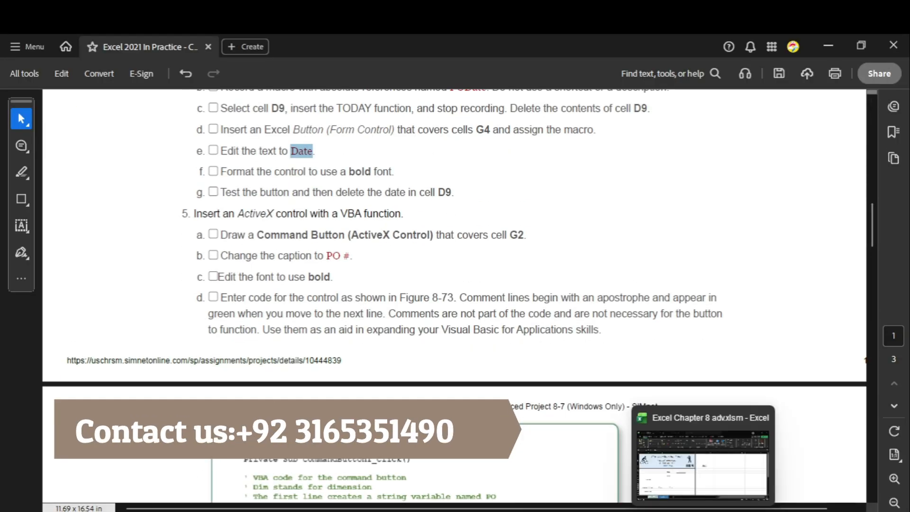
left_click(598, 508)
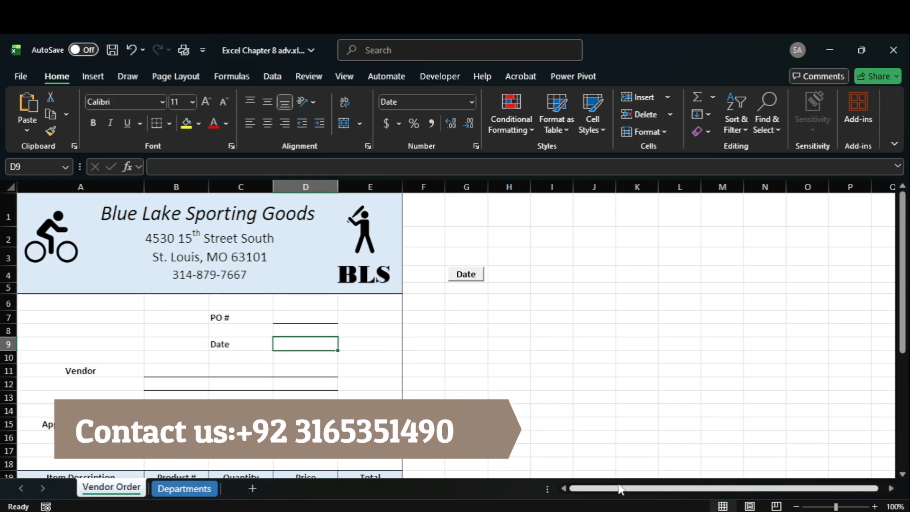
- Read the PDF instructions from the project introduction through the first steps to complete
key("alt+Tab")
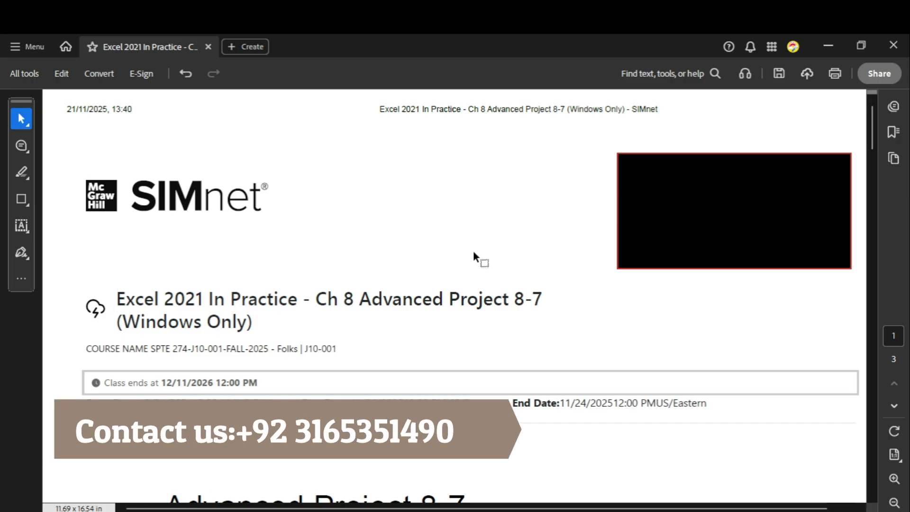
scroll(473, 250, "down", 2)
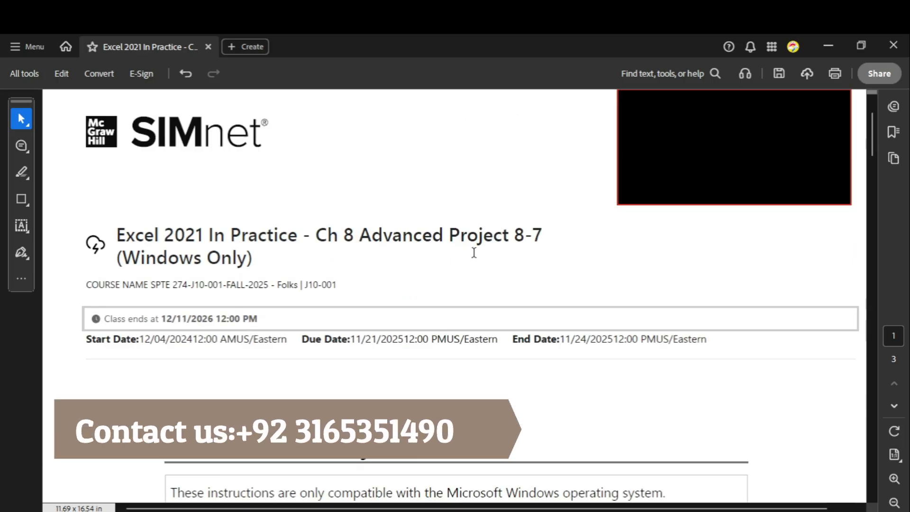
scroll(473, 251, "down", 2)
scroll(475, 253, "down", 3)
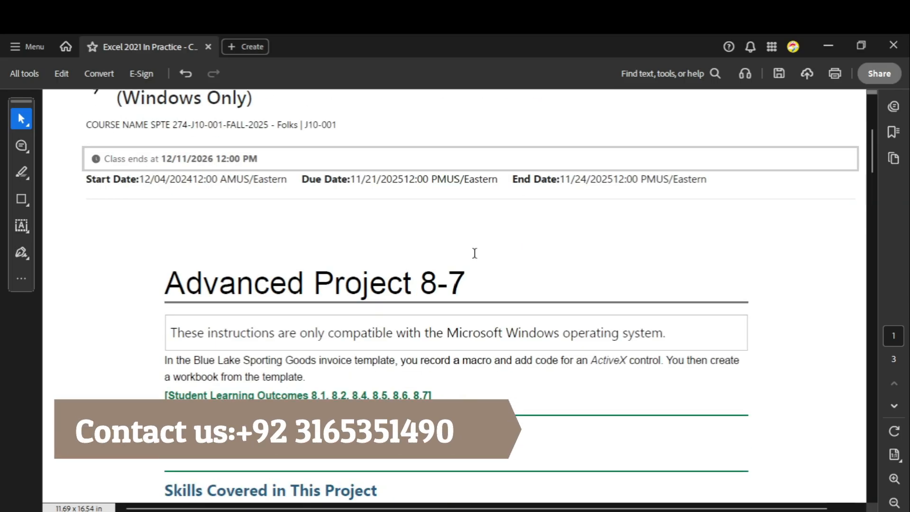
scroll(475, 253, "down", 12)
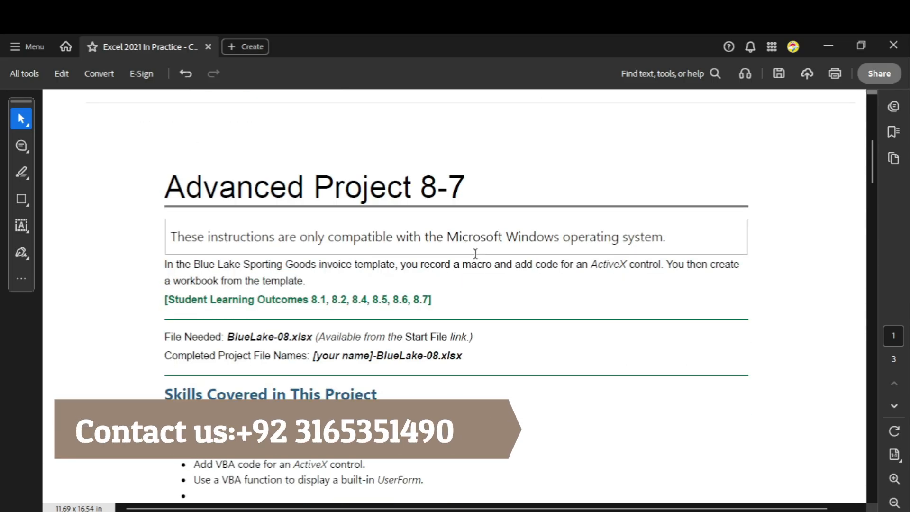
scroll(474, 253, "down", 3)
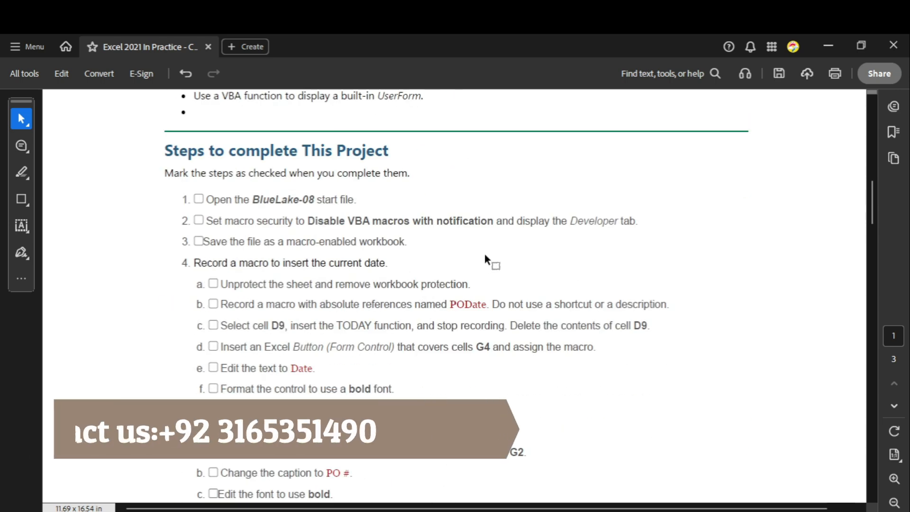
- Enable editing in the protected Excel Chapter 8 adv.xlsx workbook and recheck the first project steps in the PDF
left_click(682, 467)
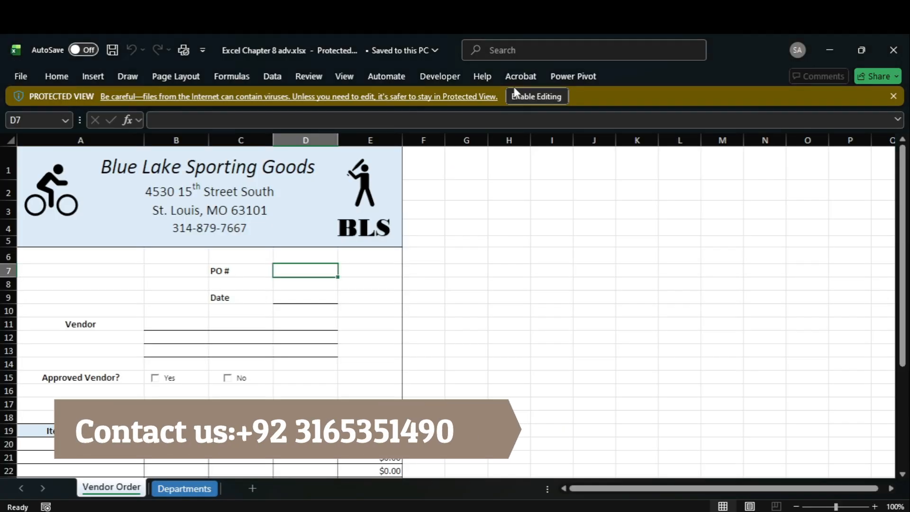
left_click(548, 97)
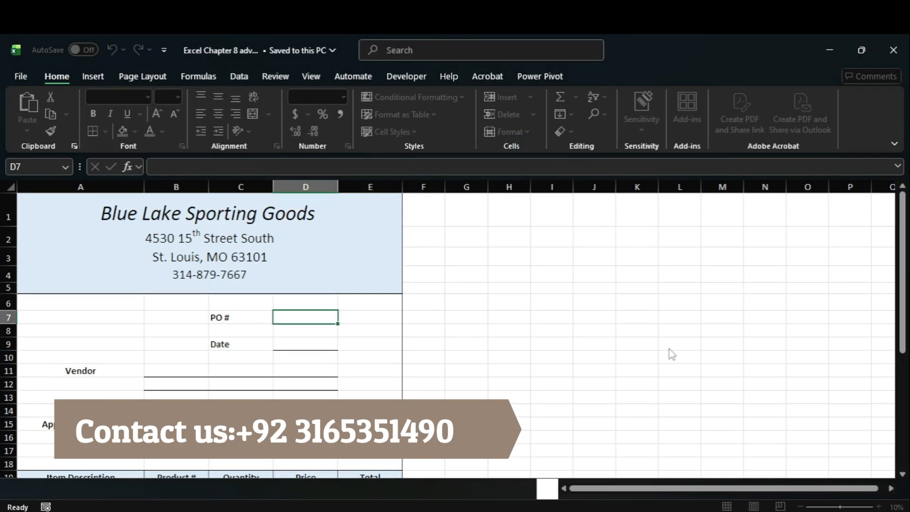
mouse_move(683, 503)
left_click(661, 459)
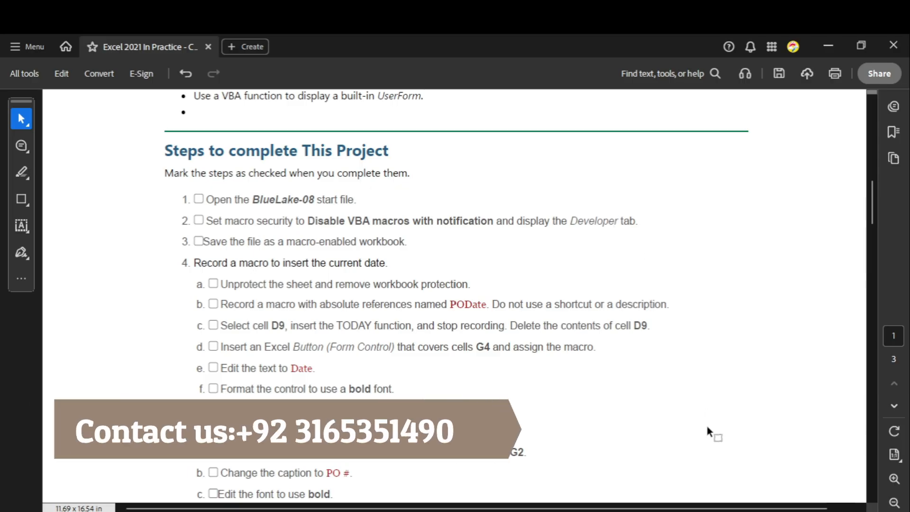
left_click(697, 479)
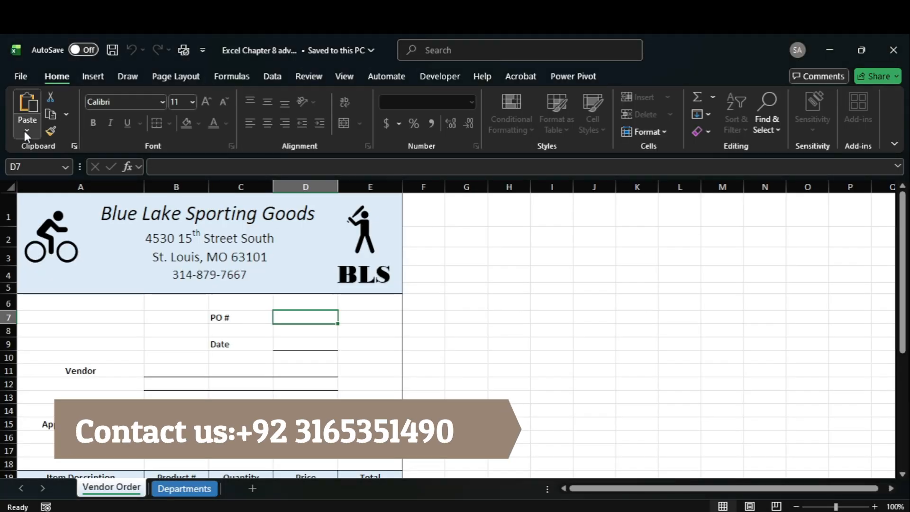
- Make sure the Developer tab is enabled in Excel's ribbon customization options and apply the settings
left_click(25, 75)
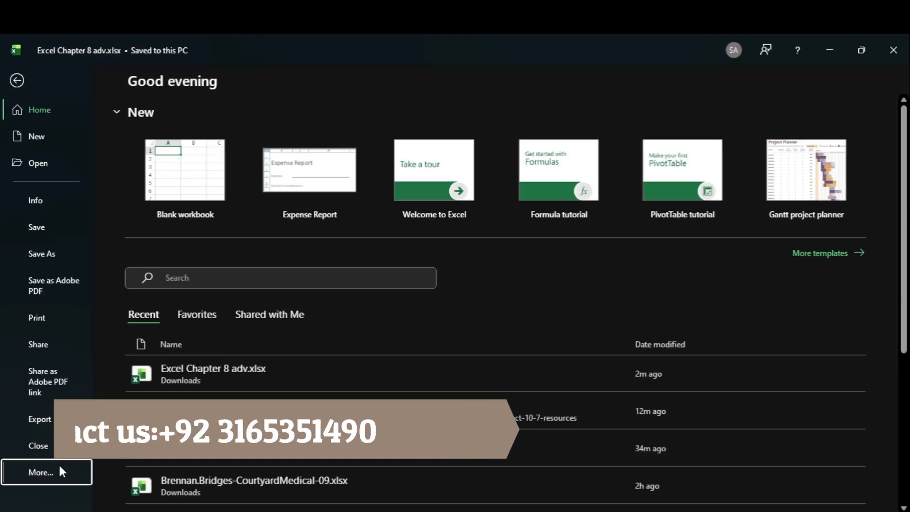
left_click(57, 470)
left_click(138, 471)
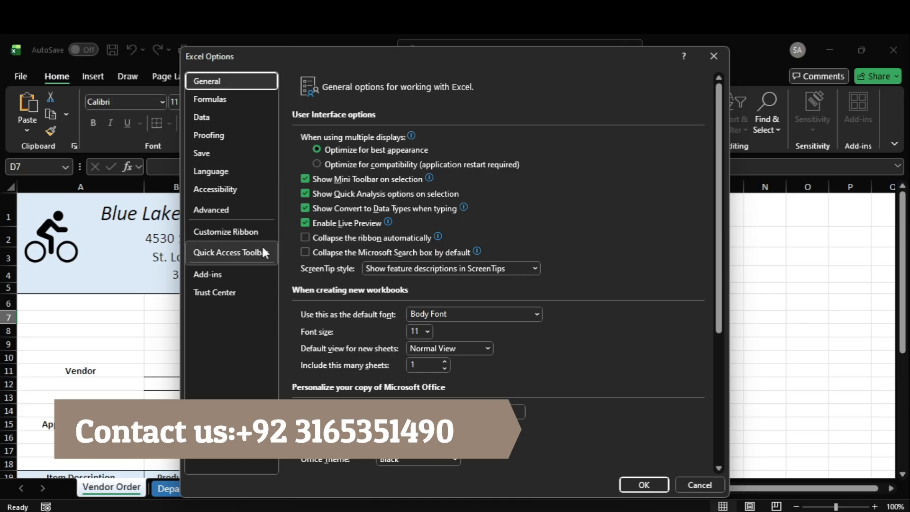
left_click(263, 248)
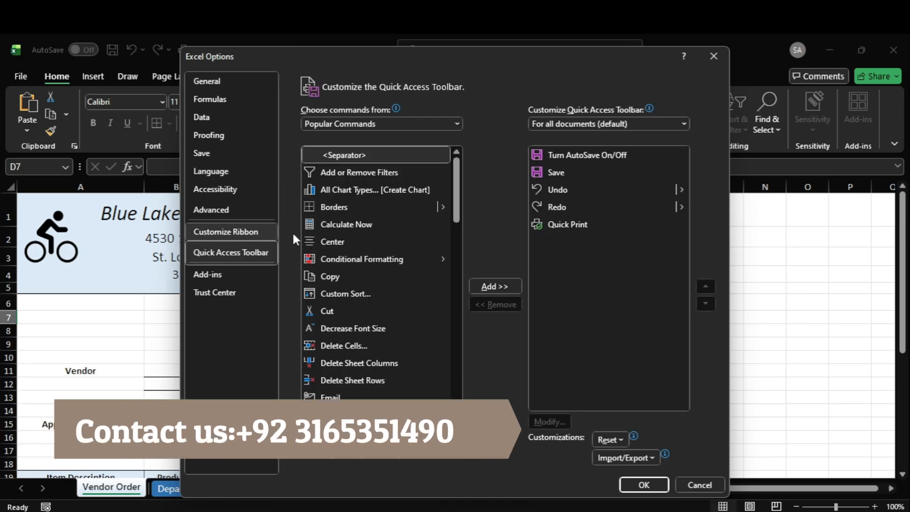
left_click(247, 235)
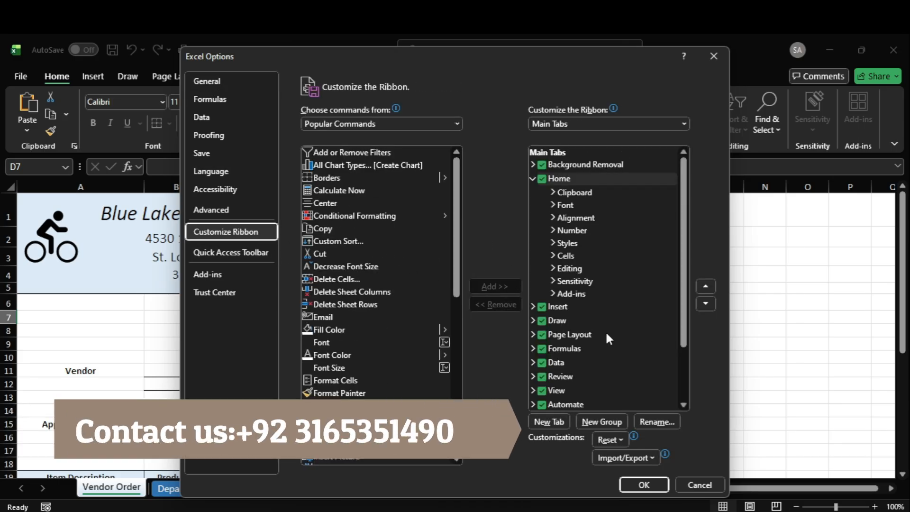
scroll(617, 330, "down", 1)
scroll(621, 332, "up", 1)
scroll(612, 342, "down", 1)
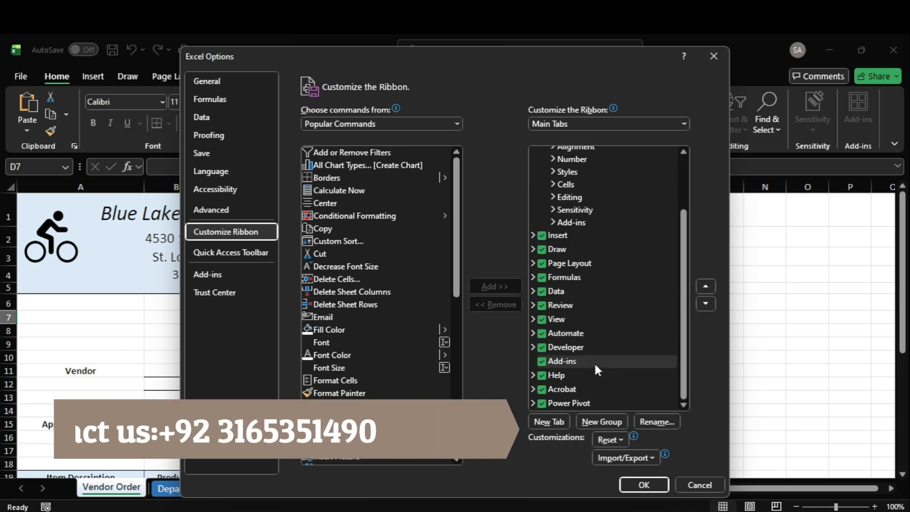
left_click(543, 348)
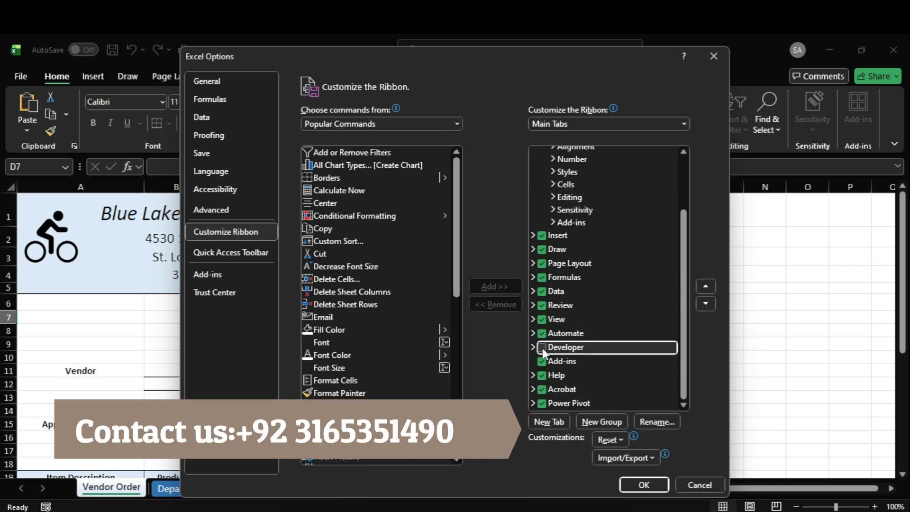
left_click(637, 484)
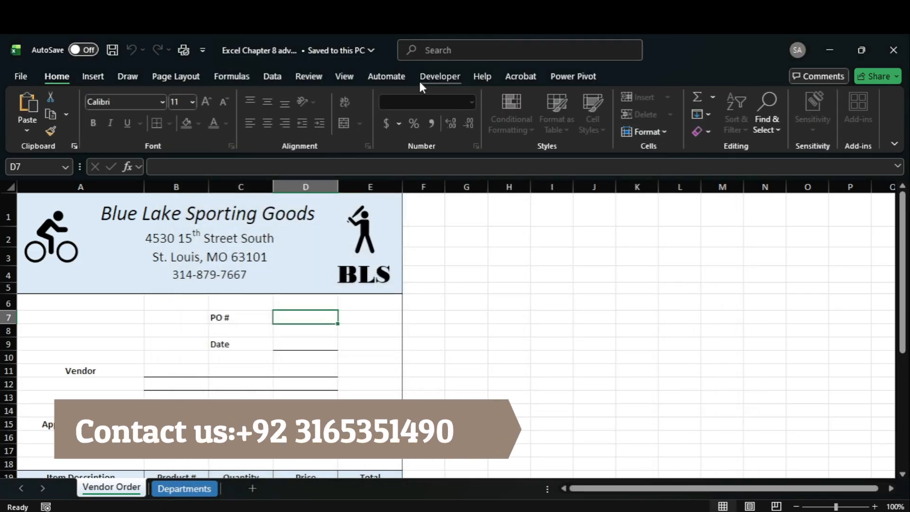
- Save the workbook in Downloads as the macro-enabled workbook Excel Chapter 8 adv.xlsm, following project step 3 of the PDF
left_click(673, 456)
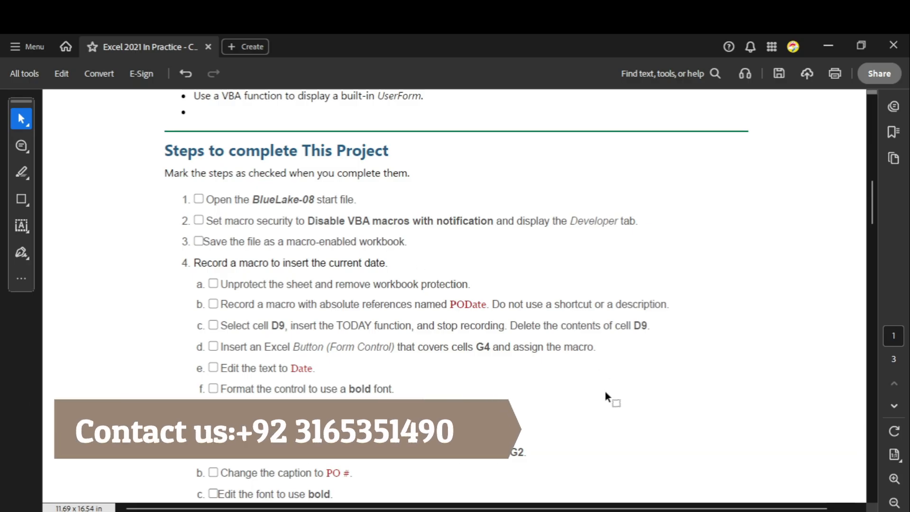
left_click(673, 455)
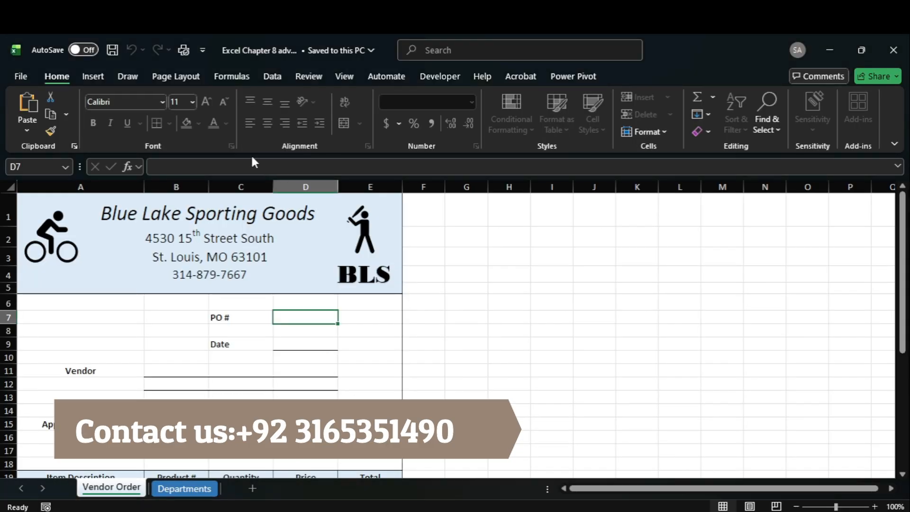
left_click(20, 77)
left_click(64, 258)
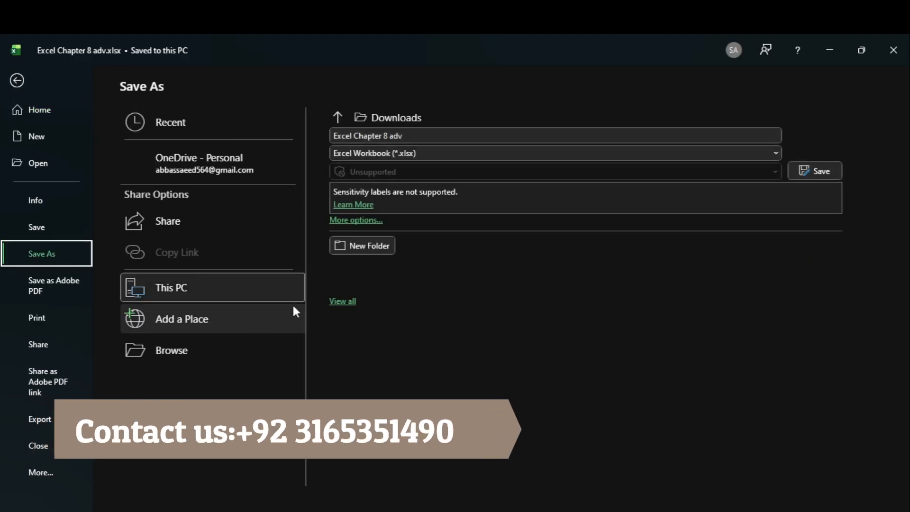
left_click(246, 351)
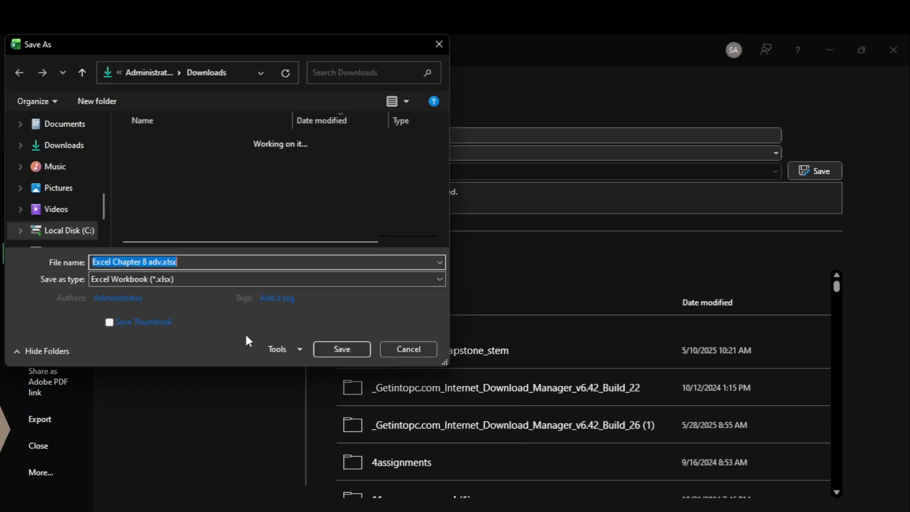
left_click(221, 277)
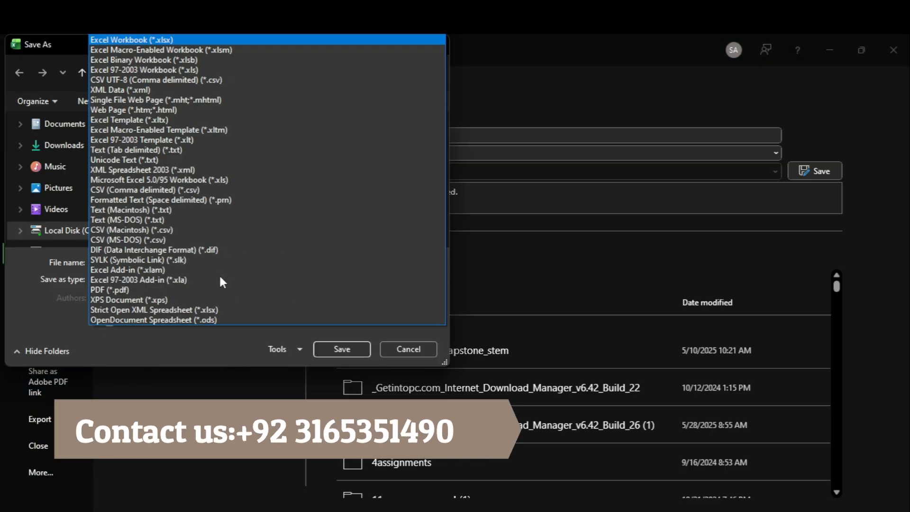
left_click(186, 51)
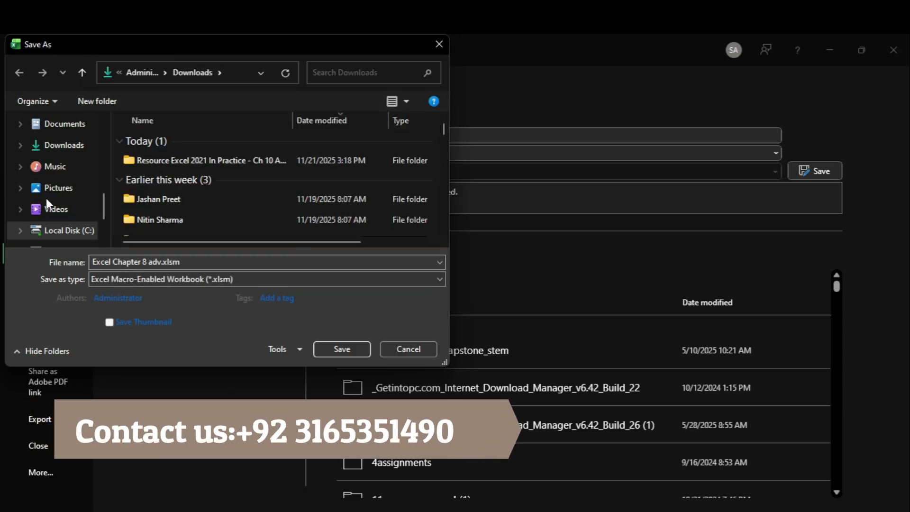
left_click(71, 145)
left_click(334, 349)
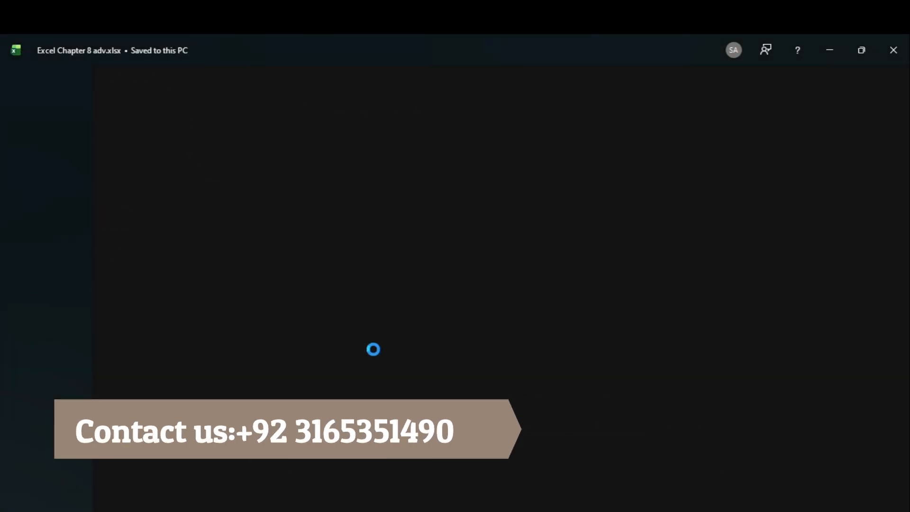
- Read step 4a in the PDF instructions and unprotect the Vendor Order sheet in the Excel workbook
left_click(666, 493)
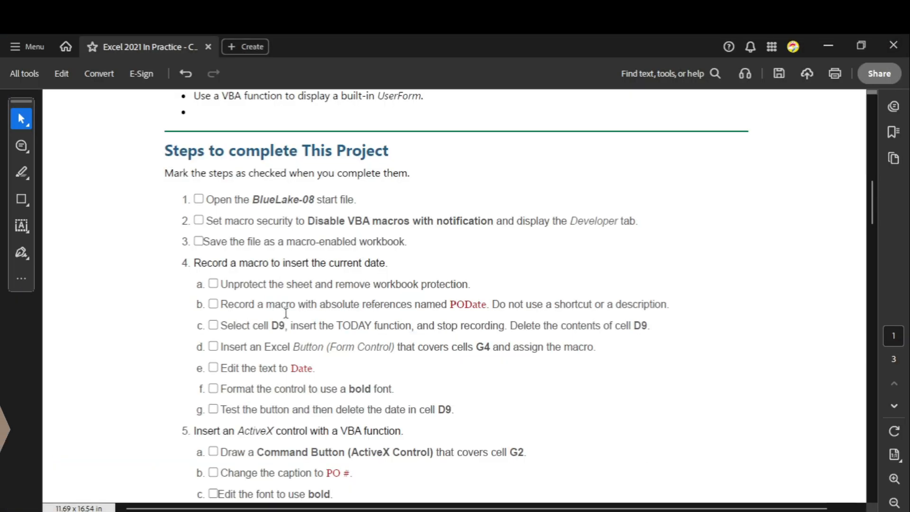
scroll(286, 313, "down", 1)
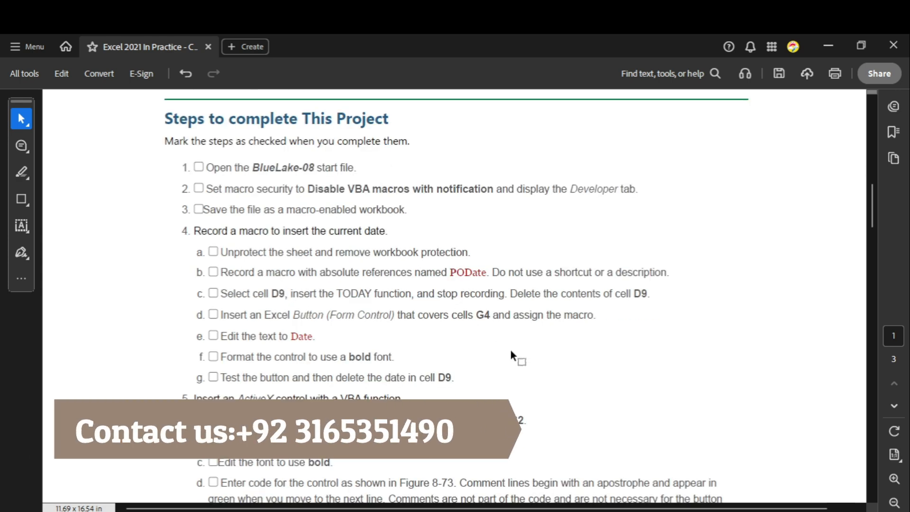
left_click(758, 470)
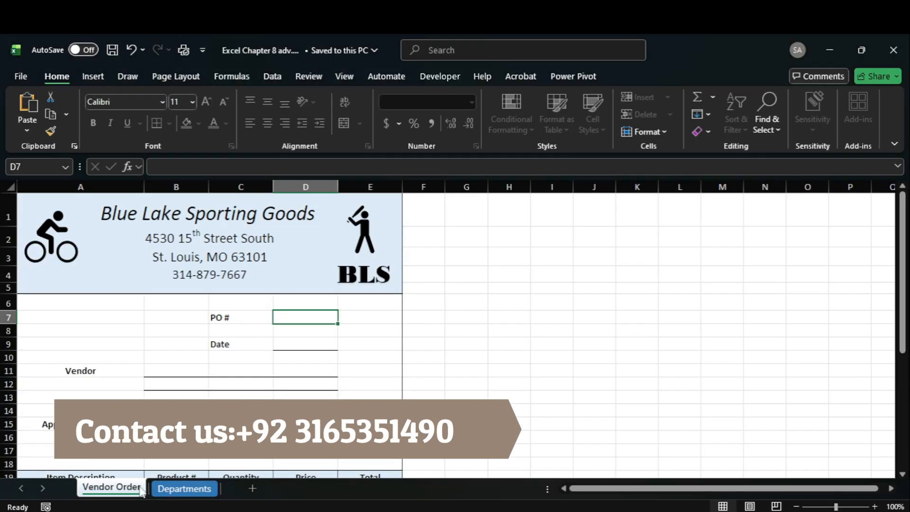
left_click(669, 462)
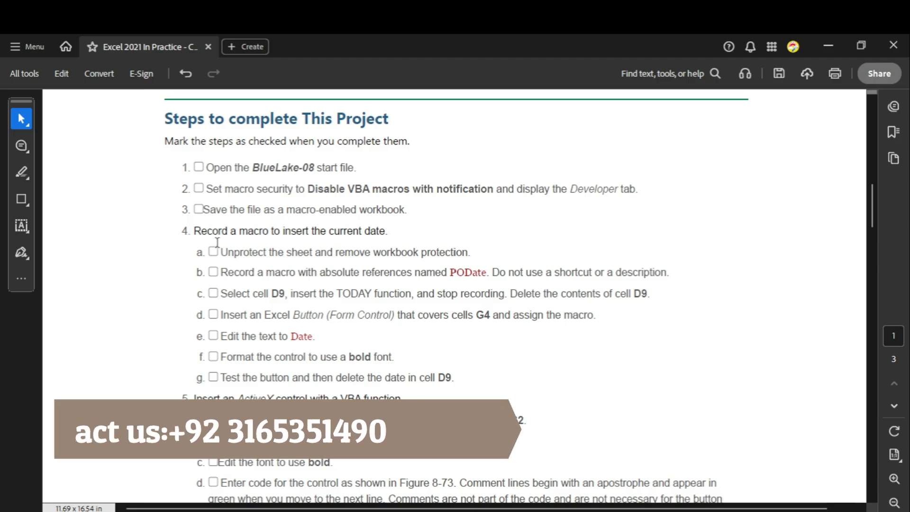
mouse_move(673, 511)
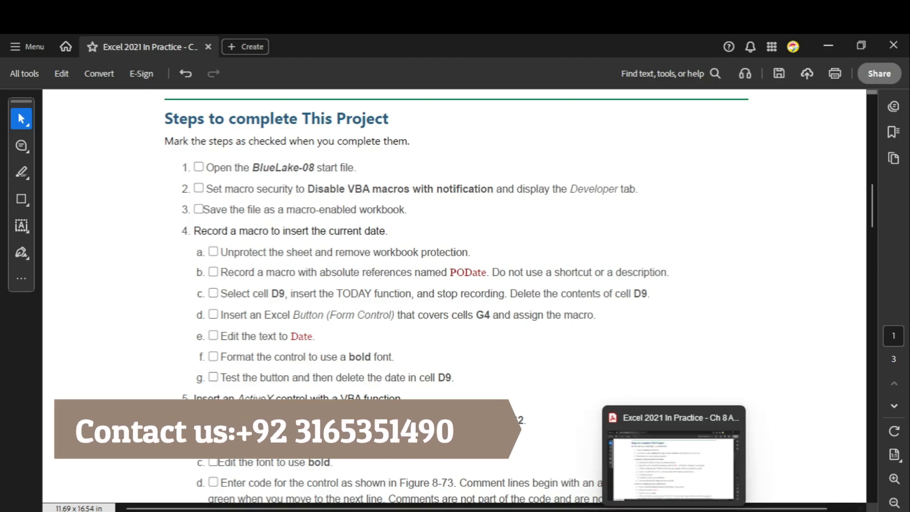
left_click(702, 455)
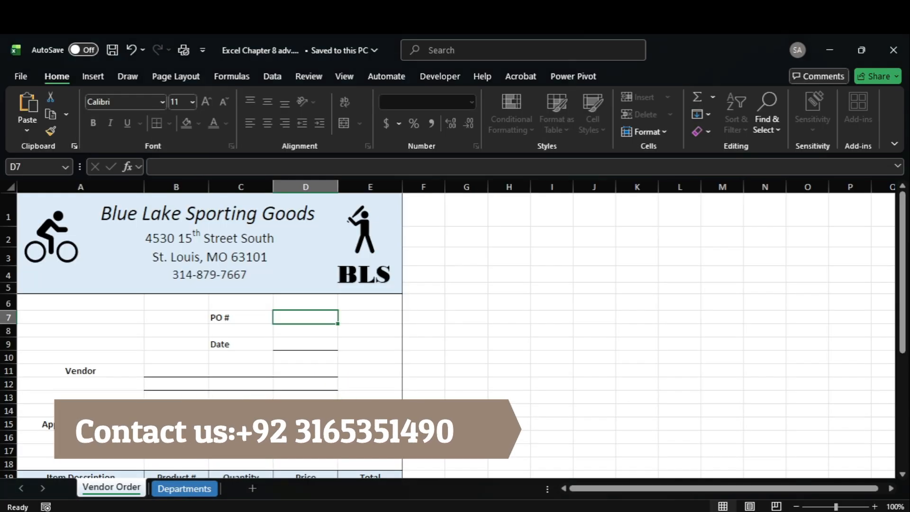
right_click(137, 493)
left_click(183, 380)
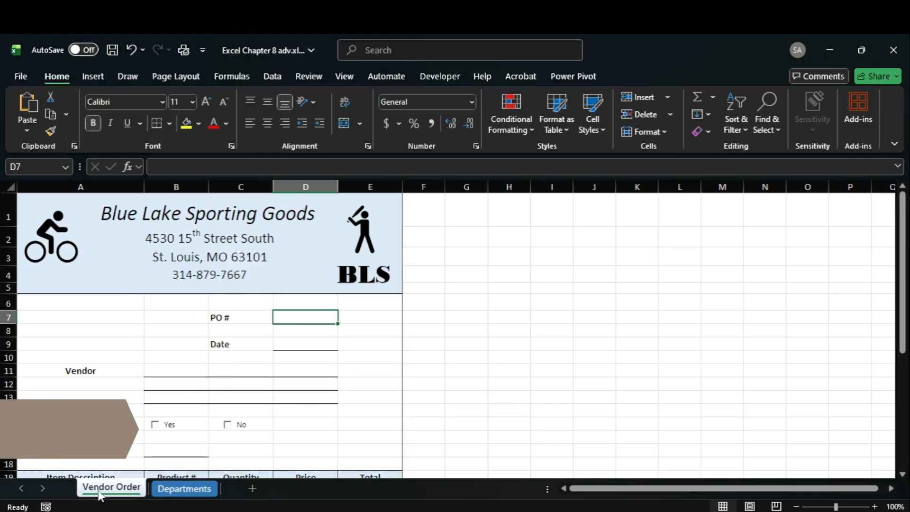
right_click(113, 493)
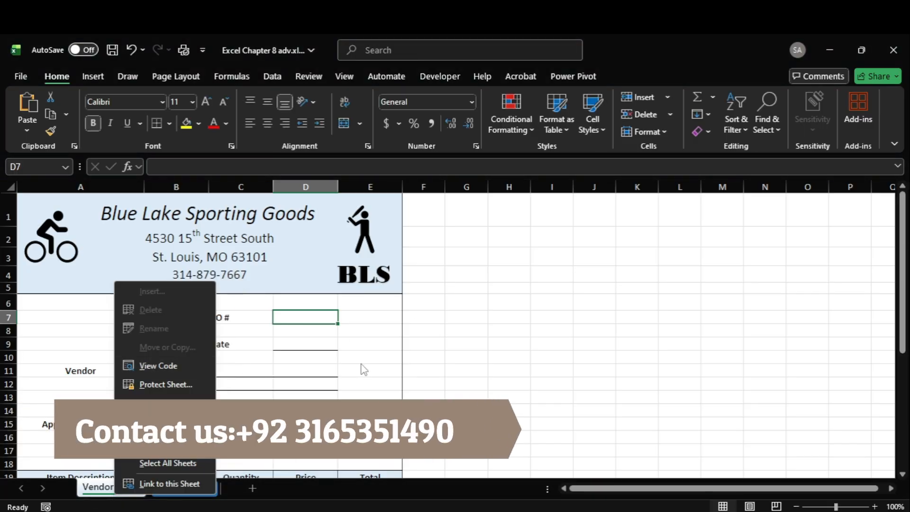
key("Escape")
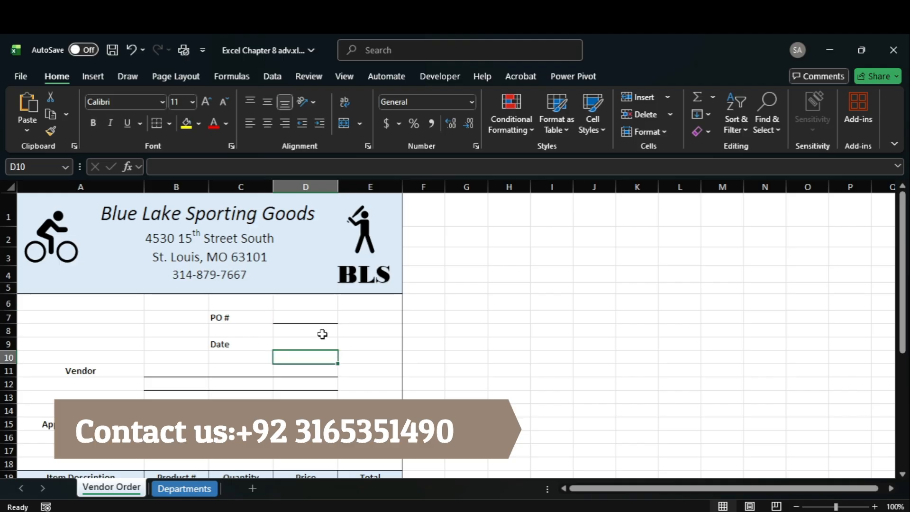
left_click(315, 316)
- Recheck step 4a in the PDF and remove the structure protection from the workbook
left_click(611, 422)
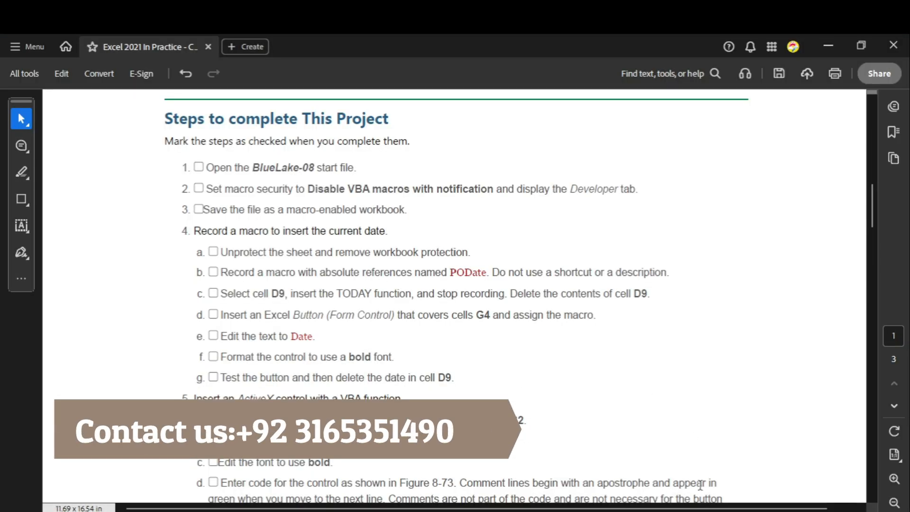
left_click(699, 455)
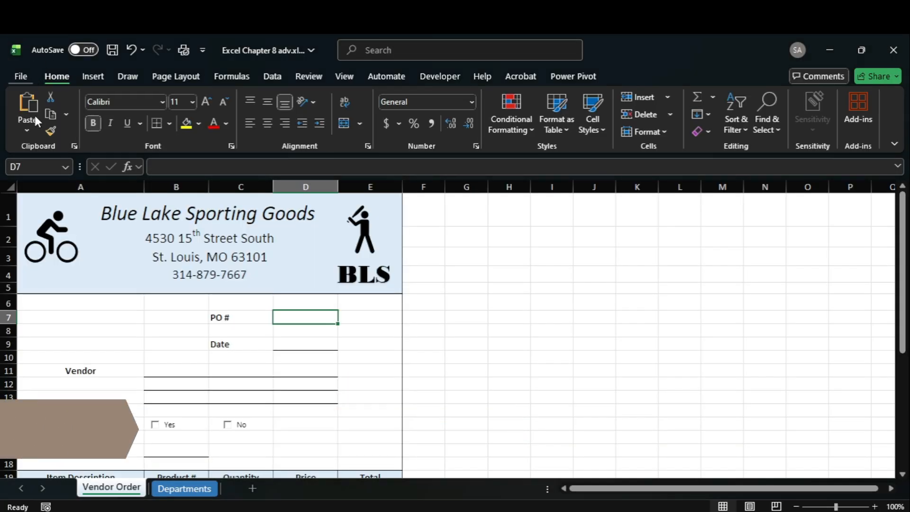
left_click(20, 76)
left_click(35, 199)
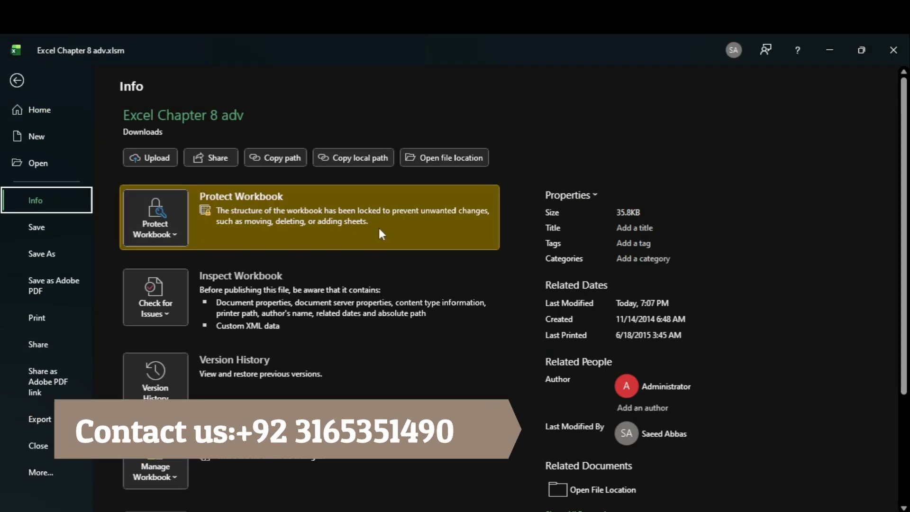
left_click(178, 226)
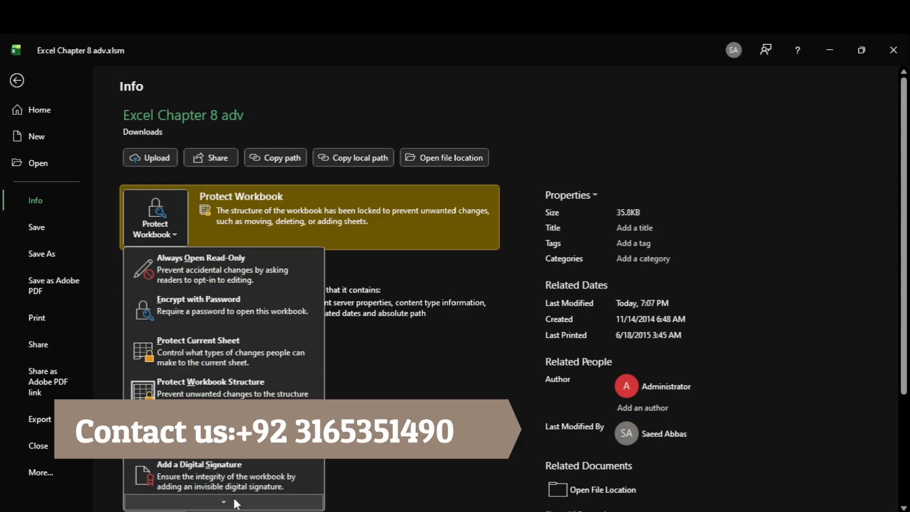
scroll(234, 493, "down", 1)
scroll(212, 262, "up", 1)
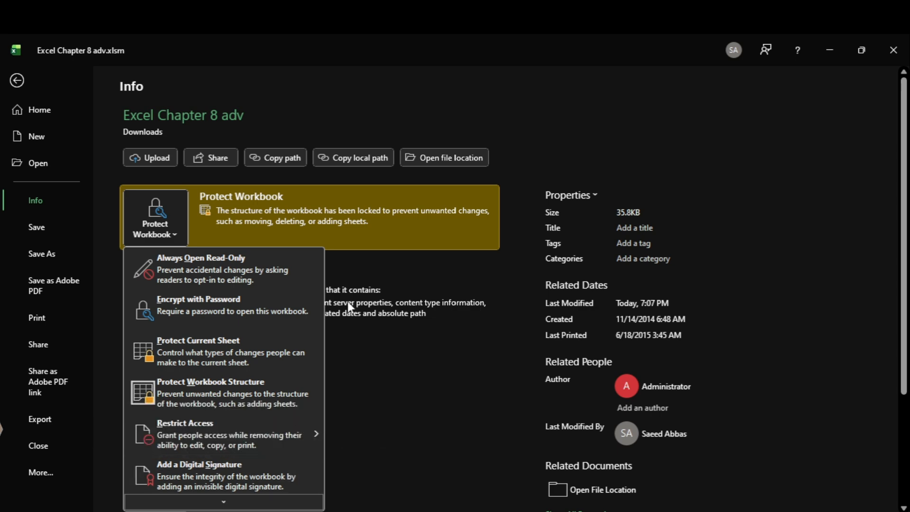
key("Escape")
left_click(163, 229)
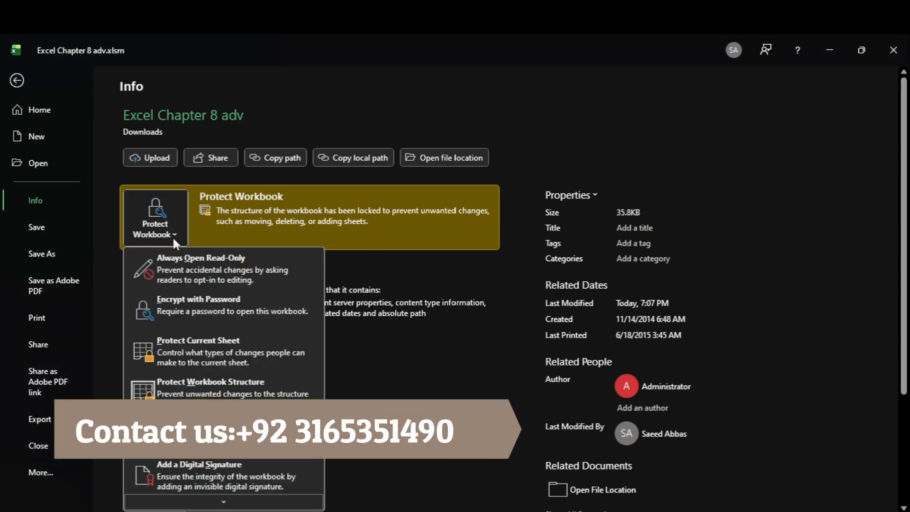
scroll(247, 501, "down", 1)
mouse_move(223, 408)
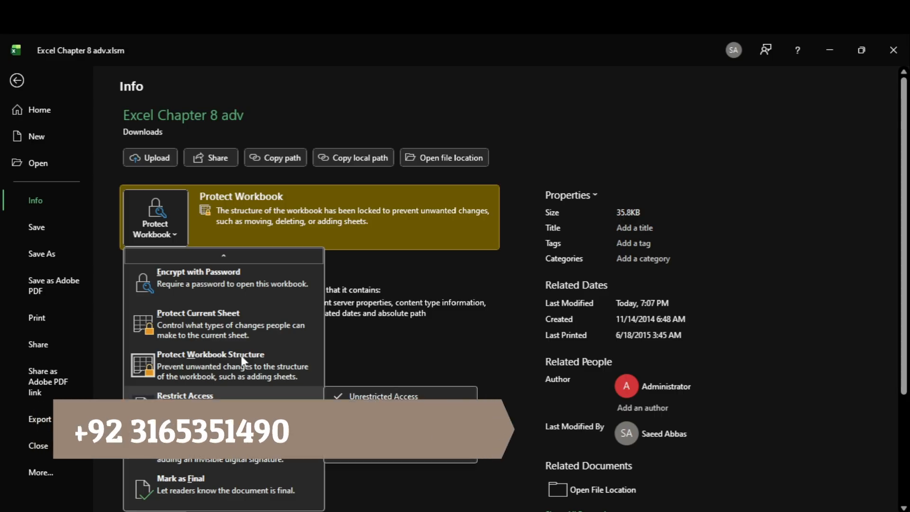
left_click(209, 372)
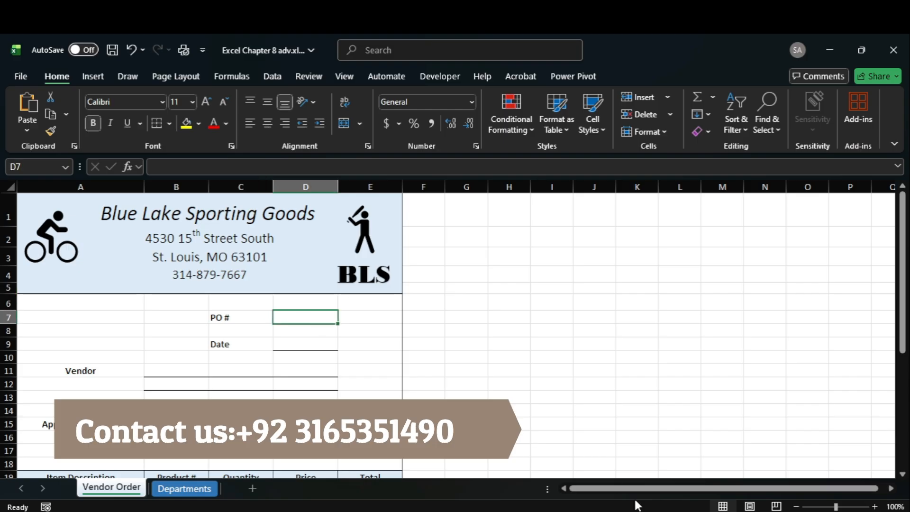
- Start recording a macro with absolute references named PODate in This Workbook, without a shortcut key or description, as the PDF instructs
left_click(659, 462)
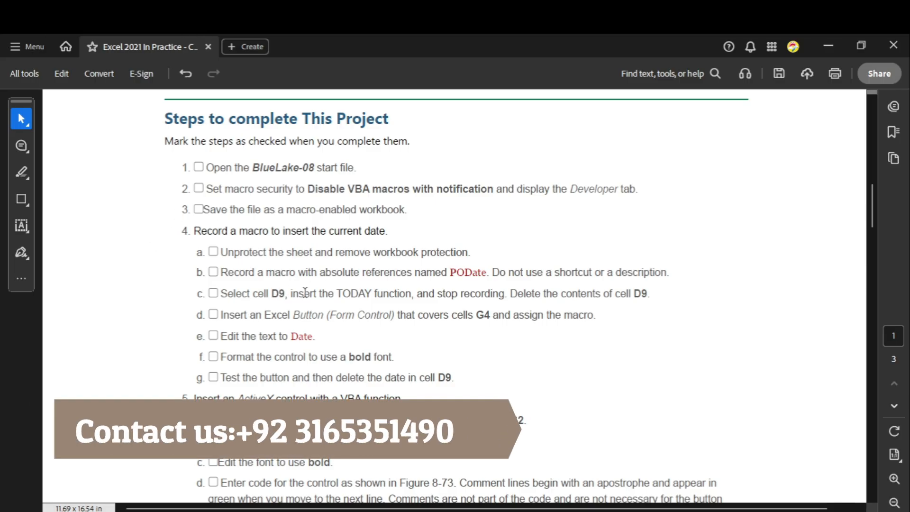
double_click(461, 273)
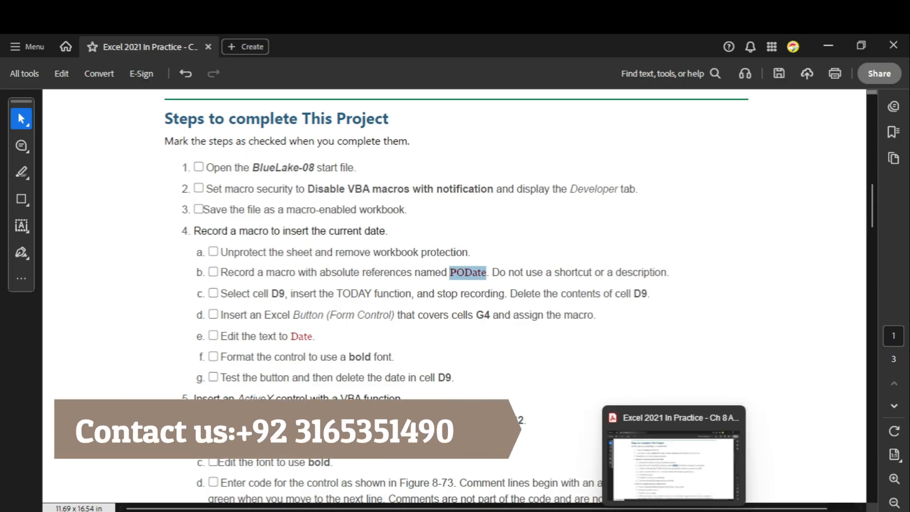
left_click(694, 459)
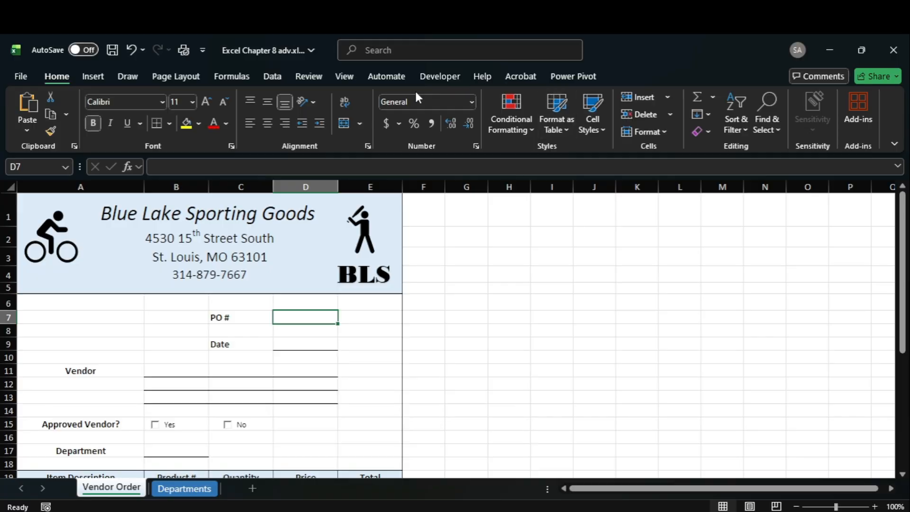
left_click(441, 84)
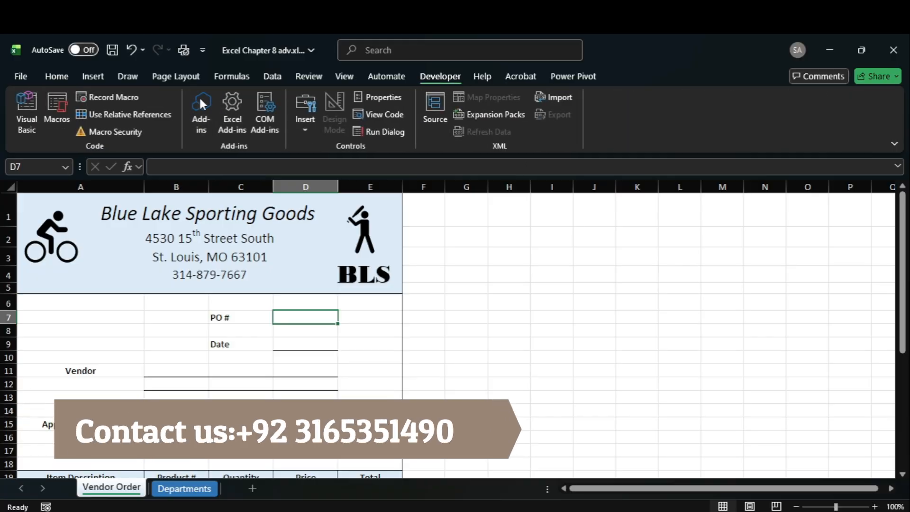
left_click(114, 98)
type("PODate")
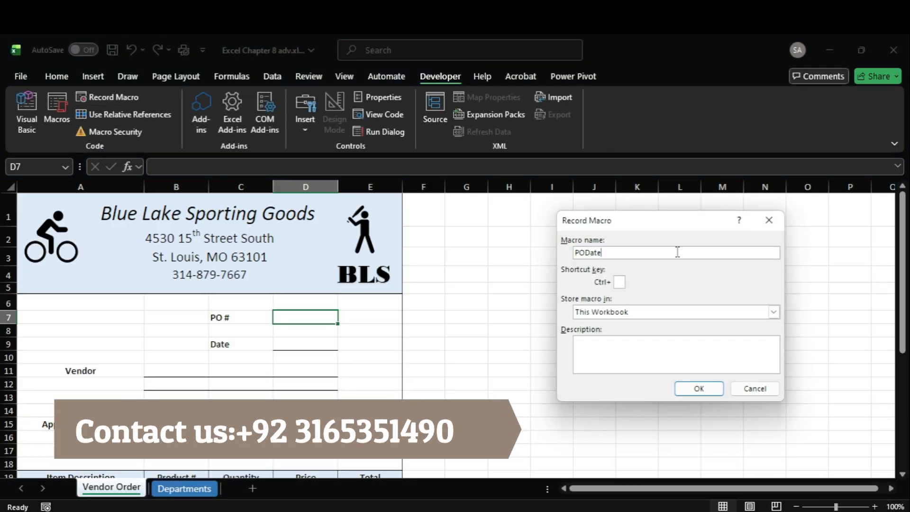
mouse_move(674, 509)
left_click(673, 465)
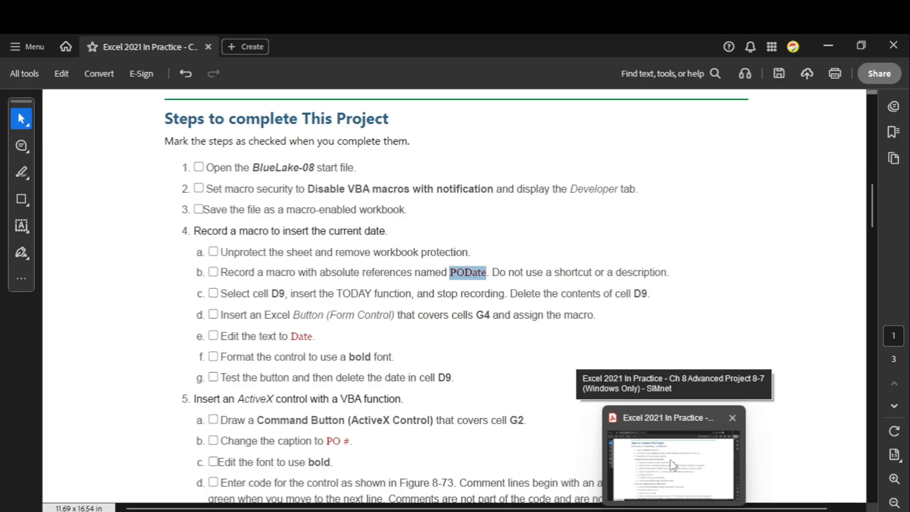
left_click(672, 465)
left_click(699, 389)
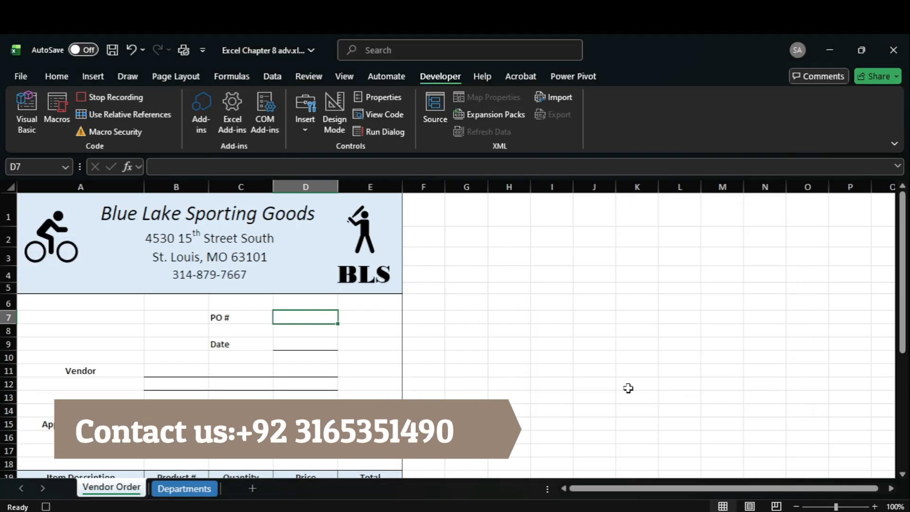
- Check step 4c in the PDF instructions and enter the TODAY function in cell D9 of the Vendor Order sheet
left_click(651, 462)
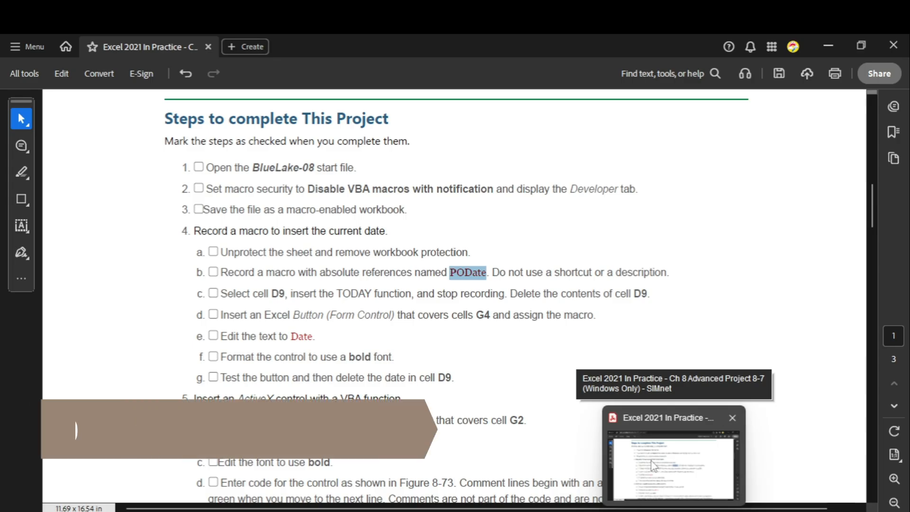
key("alt+Tab")
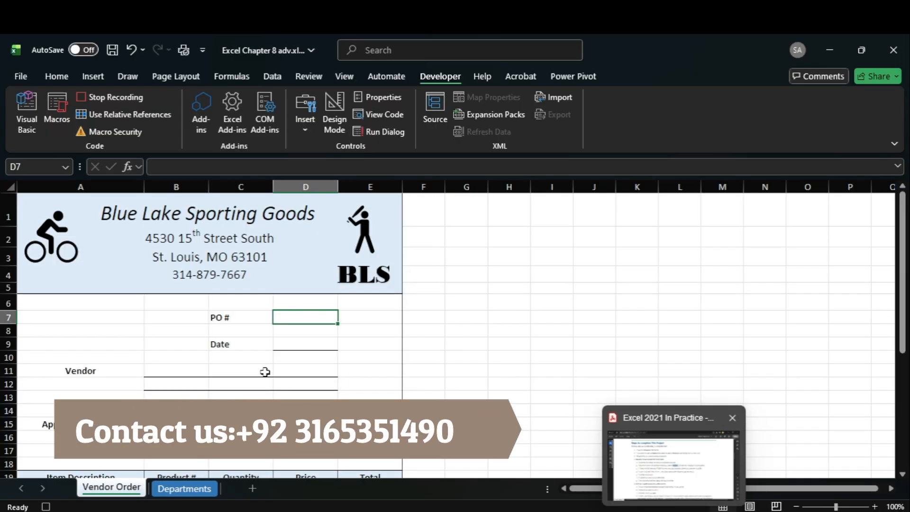
left_click(314, 345)
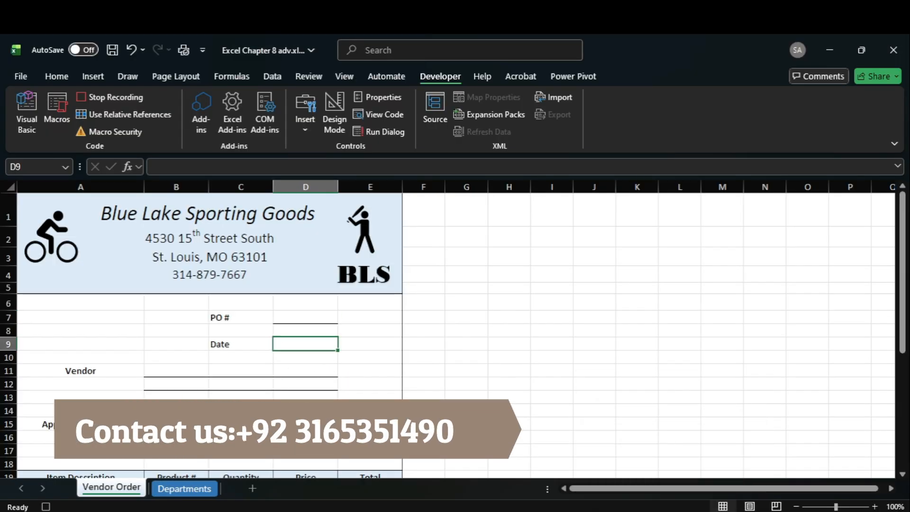
left_click(656, 455)
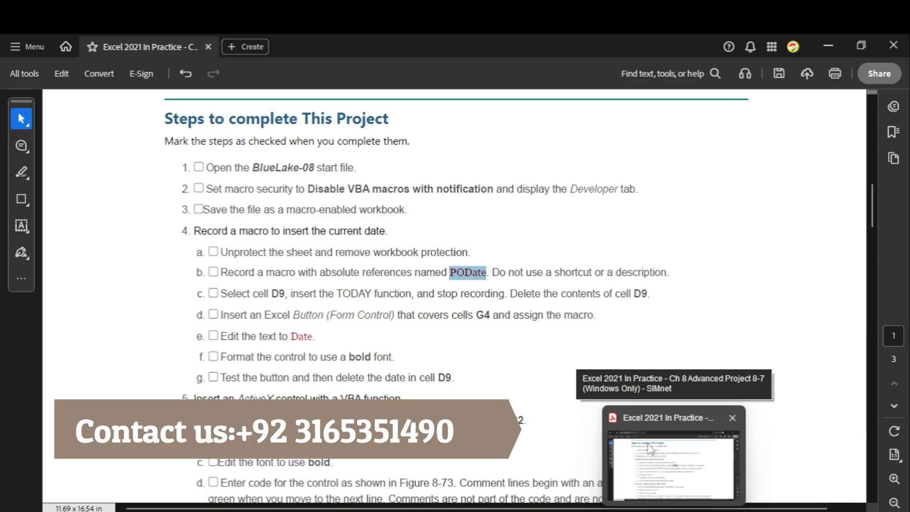
key("alt+Tab")
type("=")
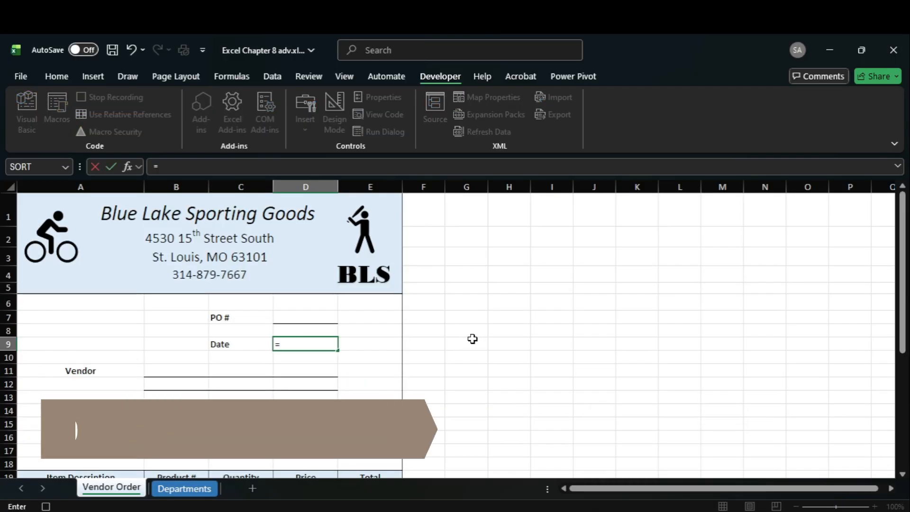
type("to")
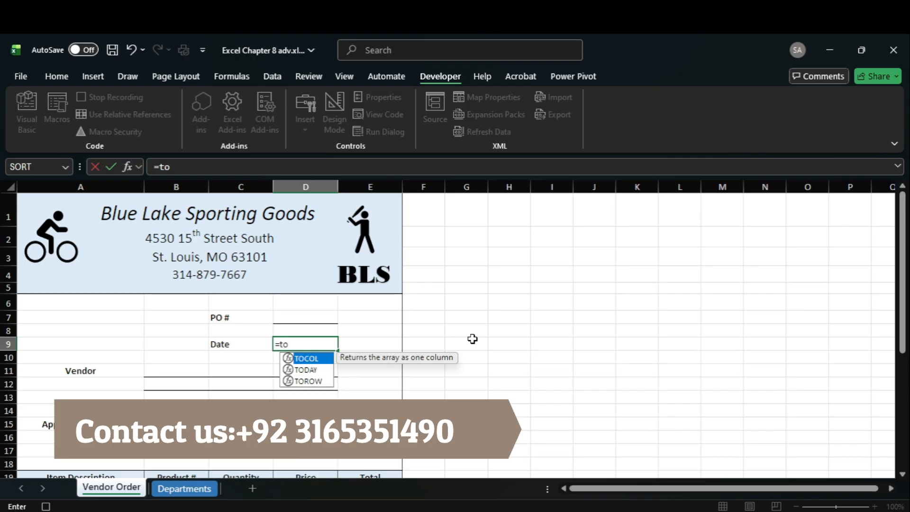
double_click(316, 364)
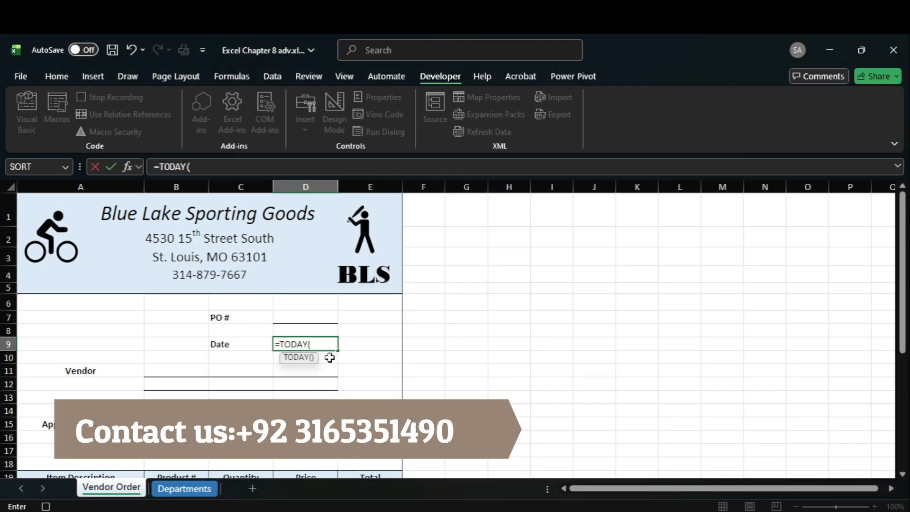
key("Return")
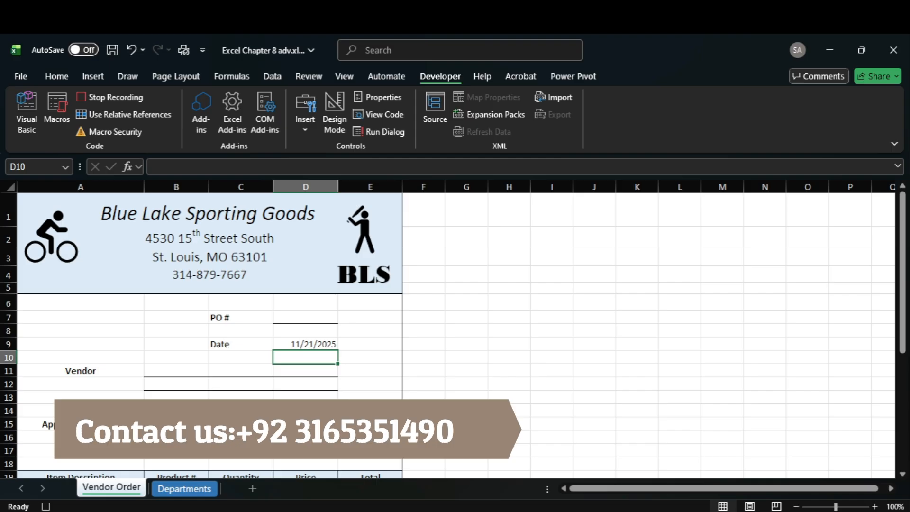
- Recheck step 4c in the PDF and clear the contents of cell D9 in the workbook
left_click(648, 457)
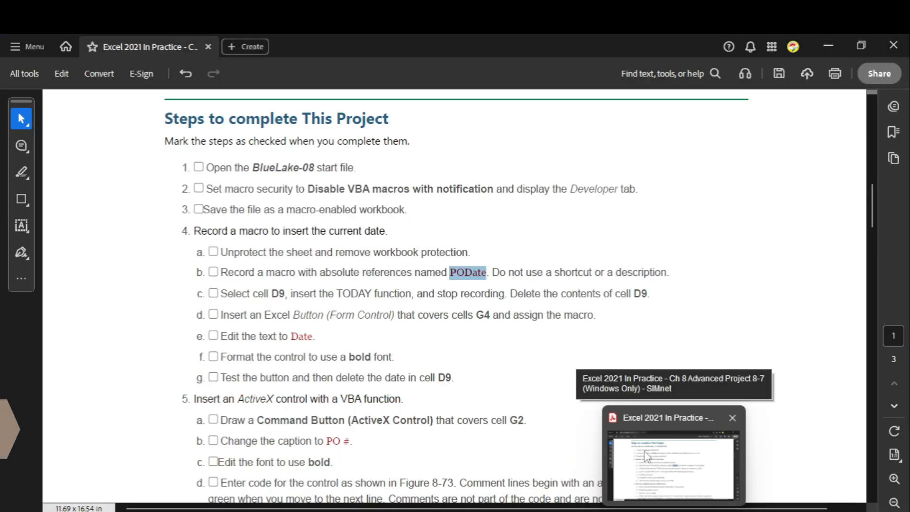
key("alt+Tab")
left_click(290, 344)
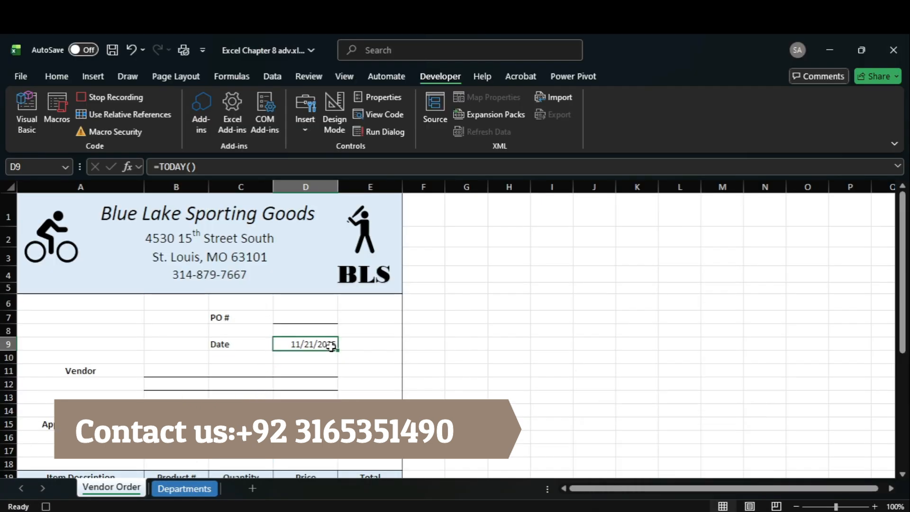
left_click(60, 76)
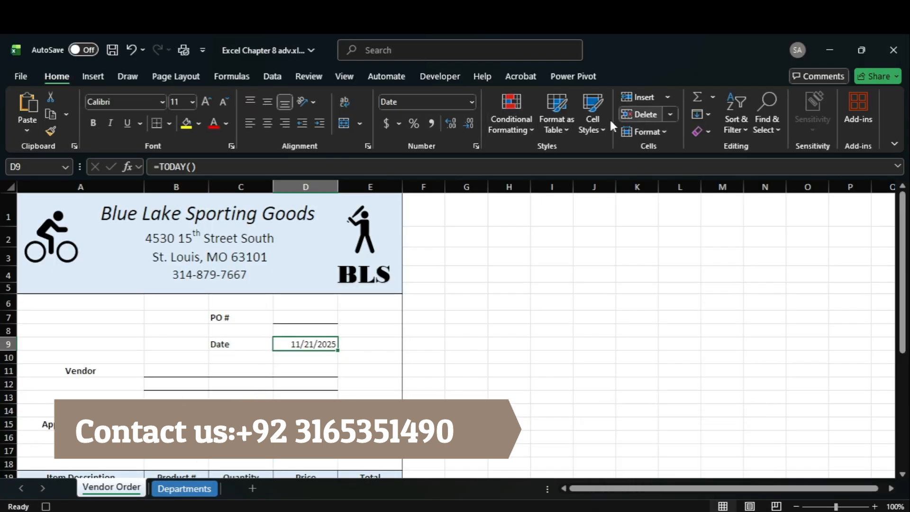
left_click(664, 131)
left_click(664, 130)
left_click(668, 115)
left_click(669, 117)
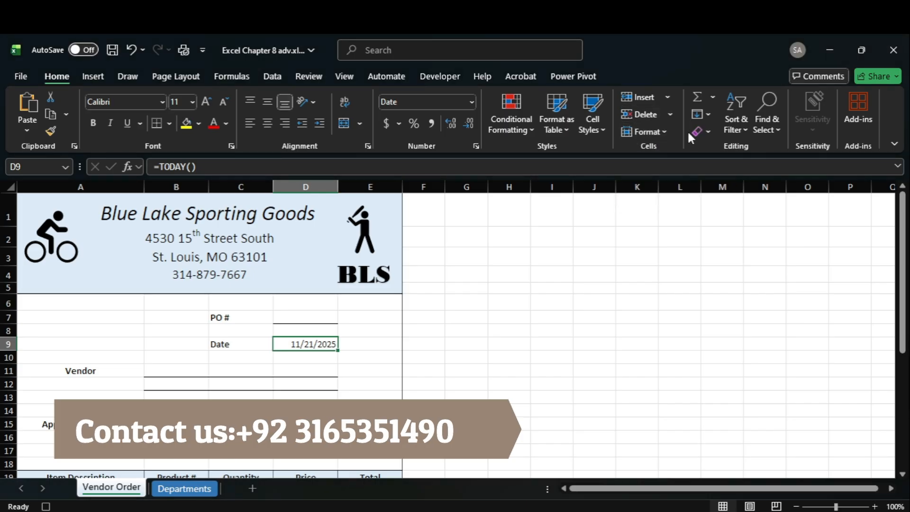
left_click(708, 132)
left_click(747, 187)
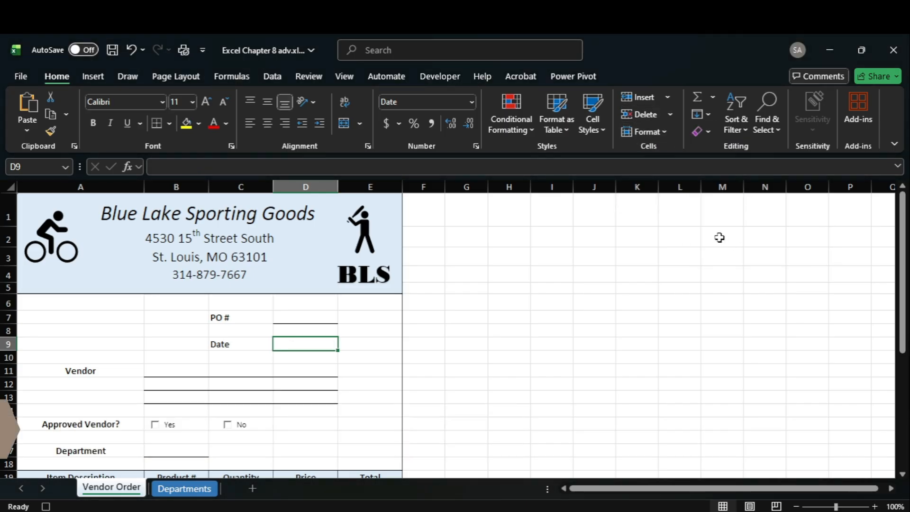
- Review the upcoming project steps in the PDF and stop recording the PODate macro in Excel without saving an Office Script
left_click(666, 460)
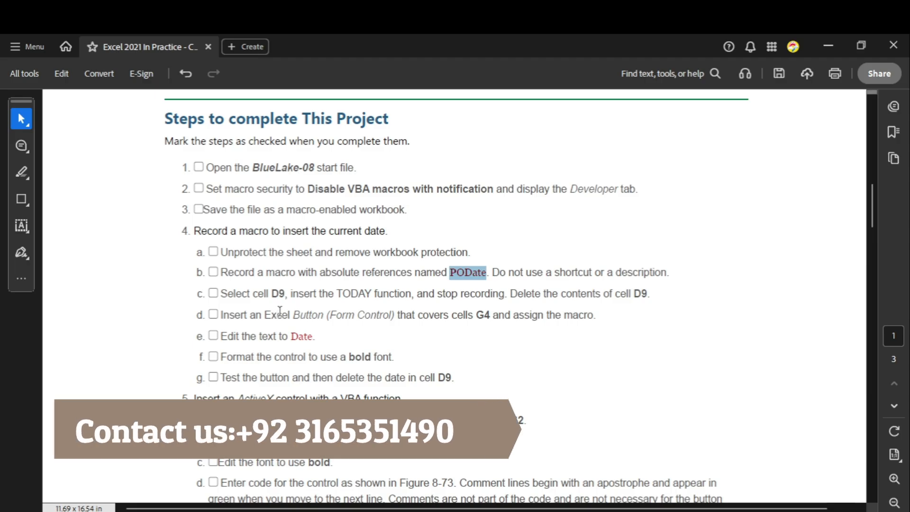
scroll(303, 316, "down", 1)
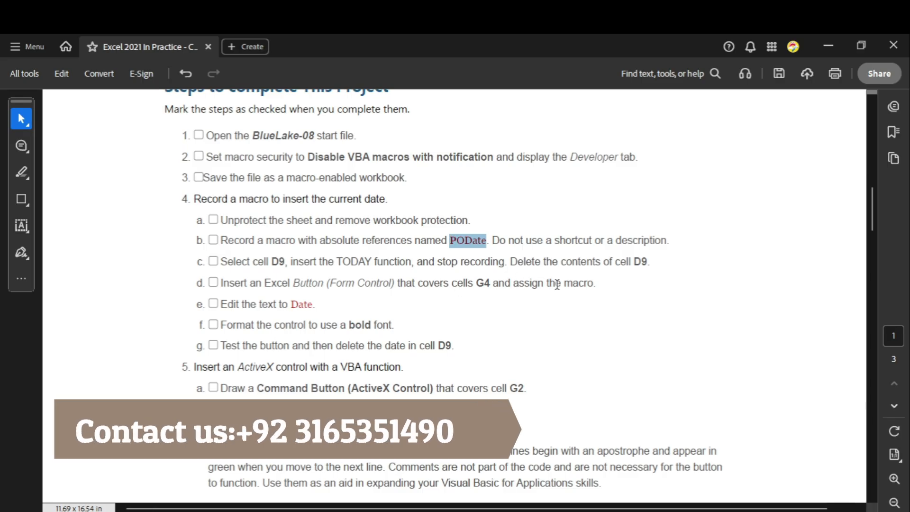
scroll(408, 330, "down", 20)
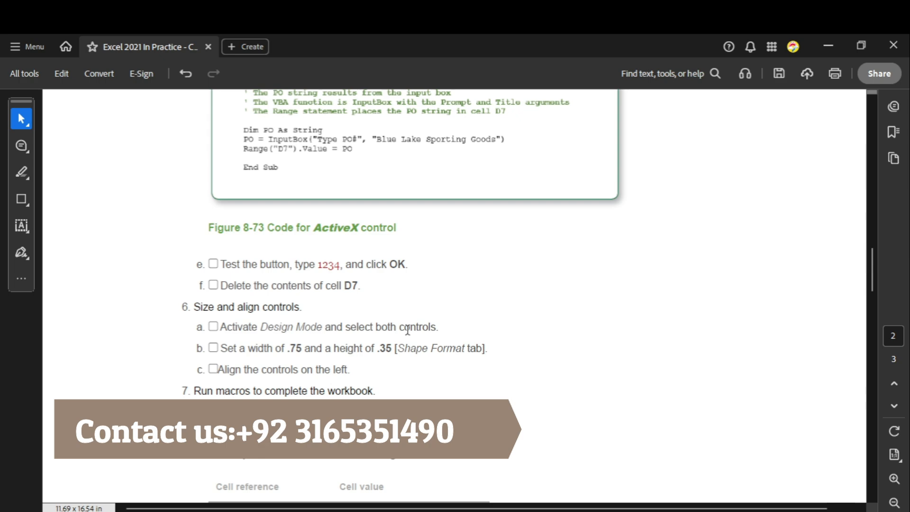
scroll(407, 329, "up", 20)
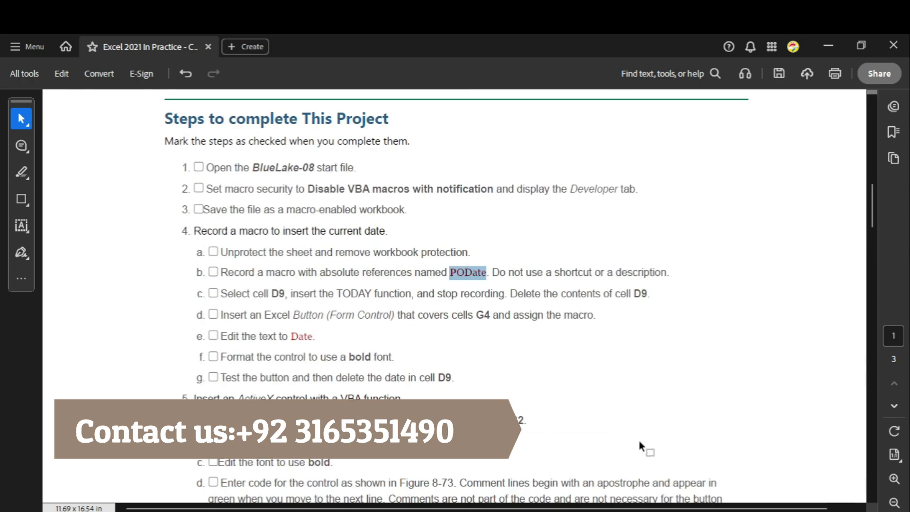
left_click(680, 493)
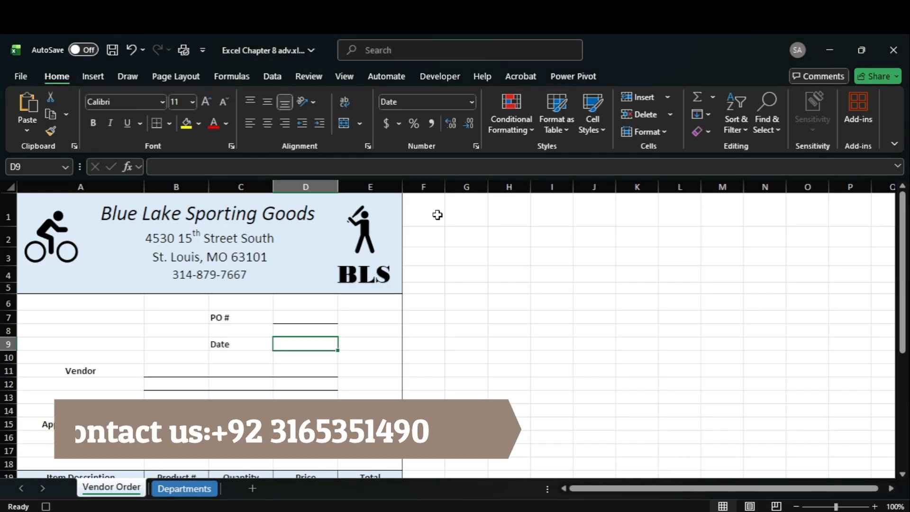
left_click(441, 76)
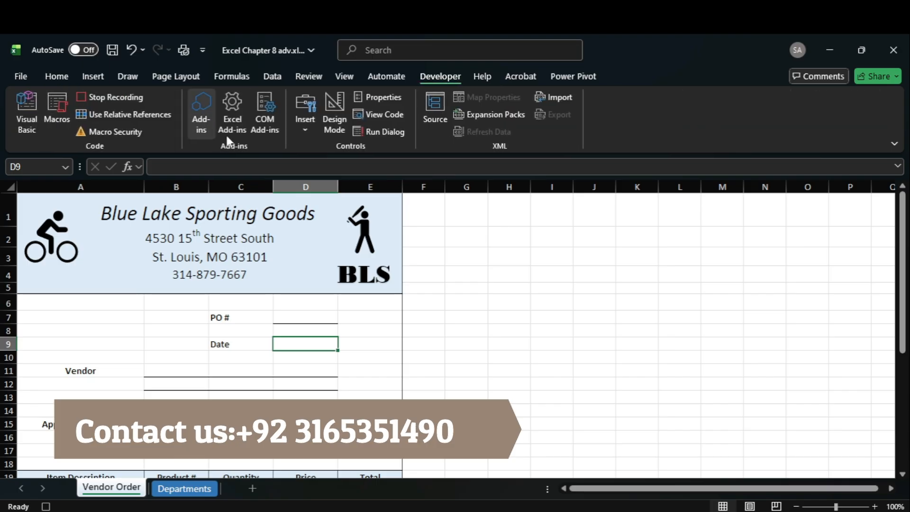
left_click(126, 98)
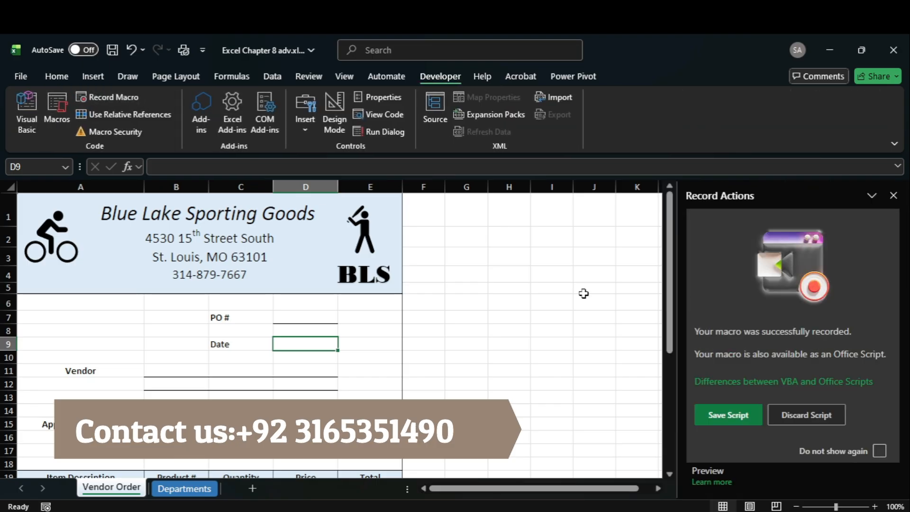
left_click(893, 195)
- Following step 4d in the PDF, insert a Button (Form Control) covering cell G4 and assign the PODate macro to it
mouse_move(673, 511)
left_click(668, 482)
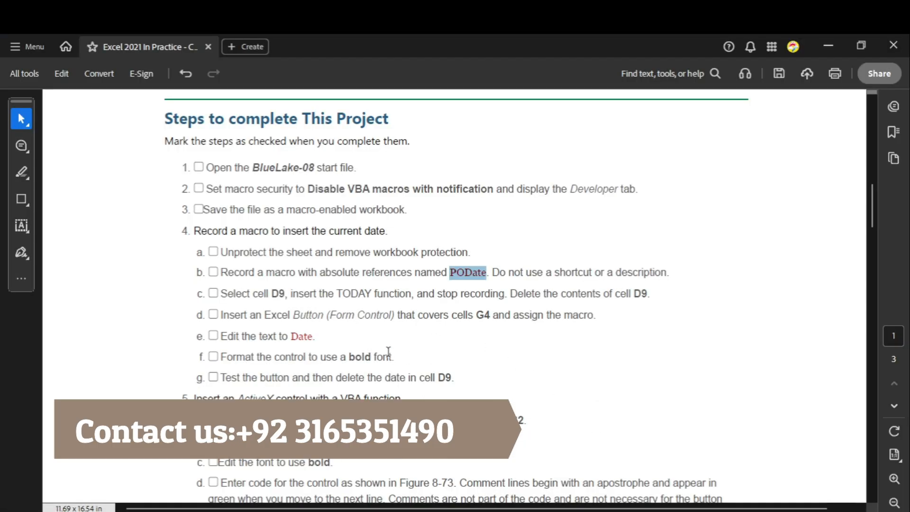
mouse_move(704, 511)
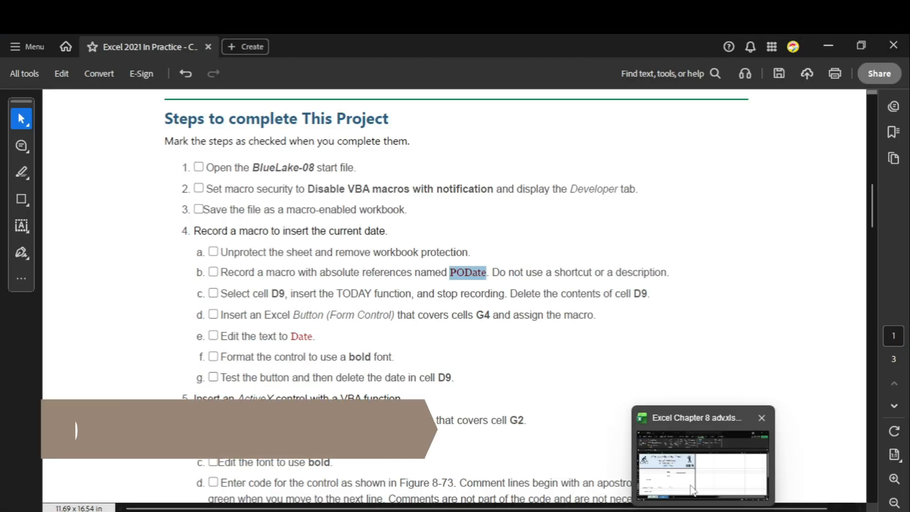
left_click(704, 466)
left_click(306, 121)
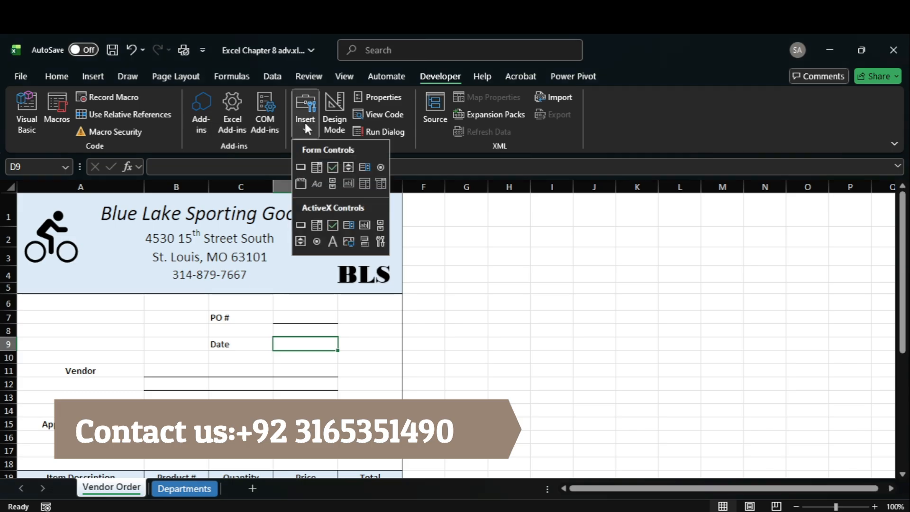
left_click(300, 167)
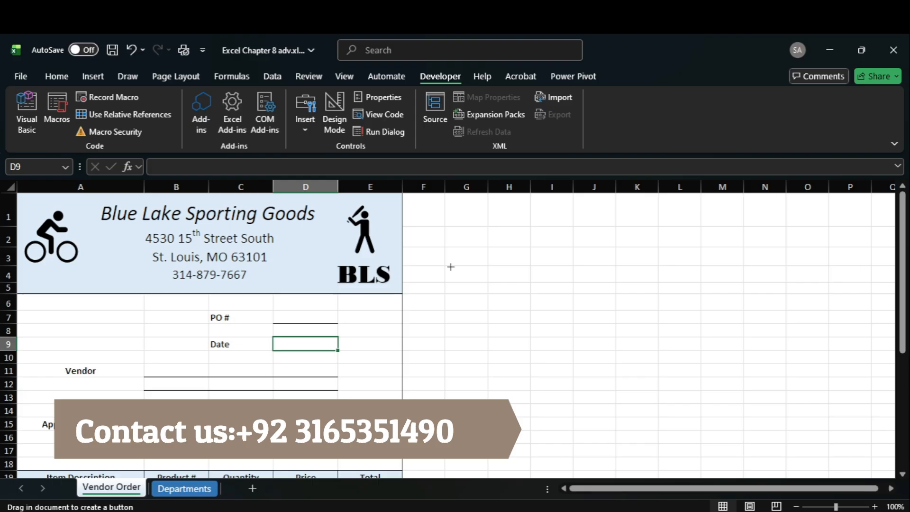
left_click_drag(448, 267, 484, 281)
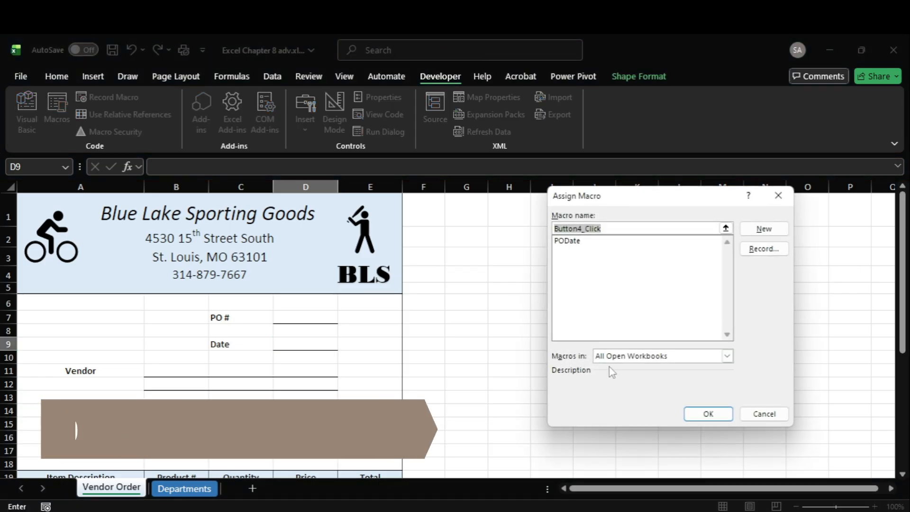
left_click(599, 241)
left_click(708, 414)
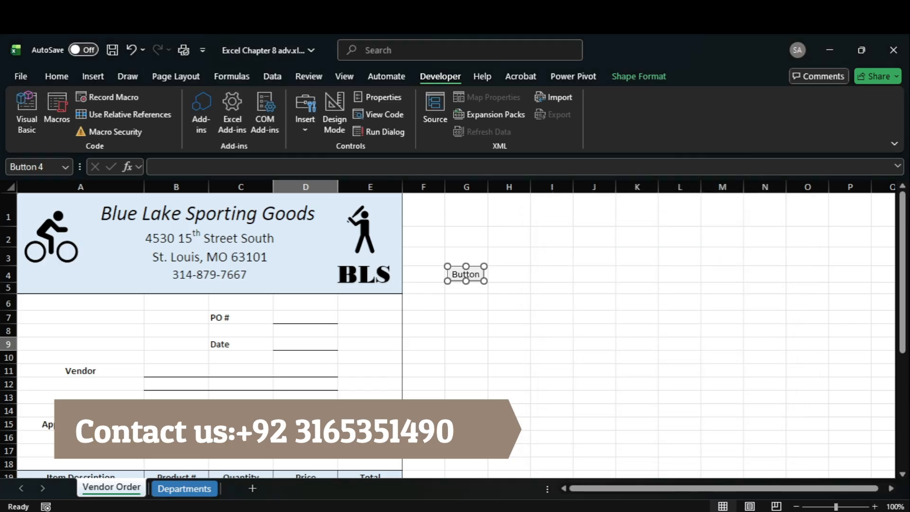
- Select cell D9 and test the macro button in cell G4
left_click(324, 350)
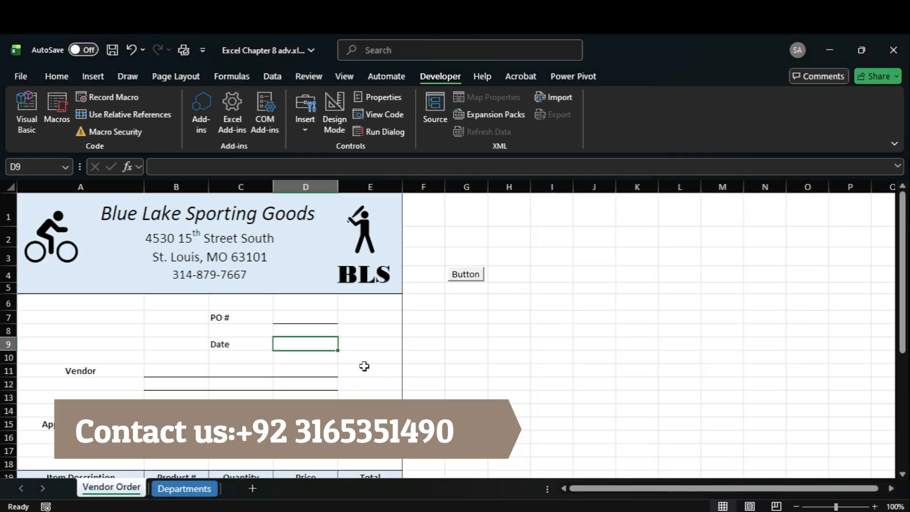
left_click(392, 78)
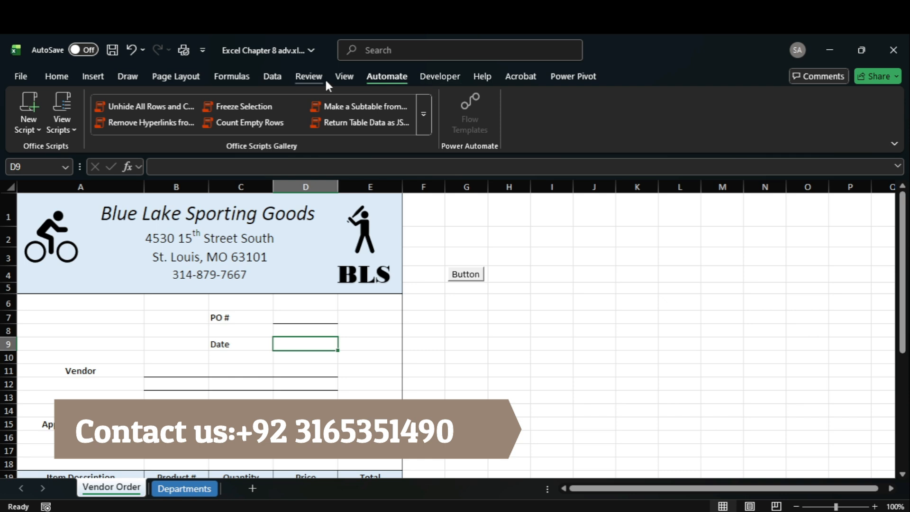
left_click(341, 77)
left_click(780, 124)
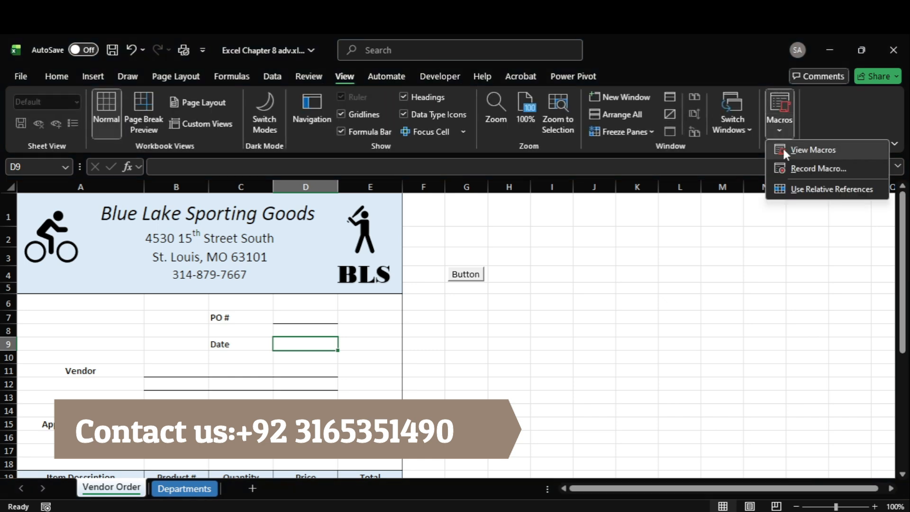
left_click(460, 276)
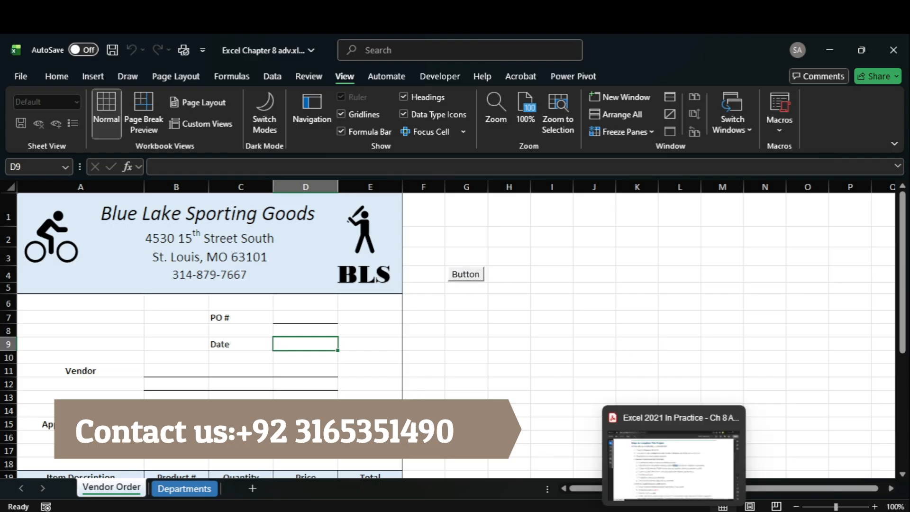
- Edit the PODate macro code to remove the Selection.ClearContents line, and retest the button in G4
left_click(779, 129)
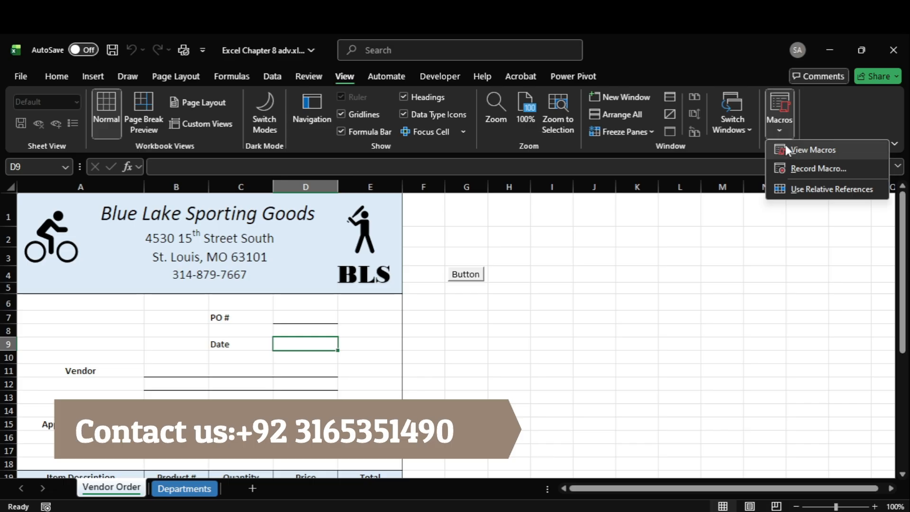
left_click(786, 147)
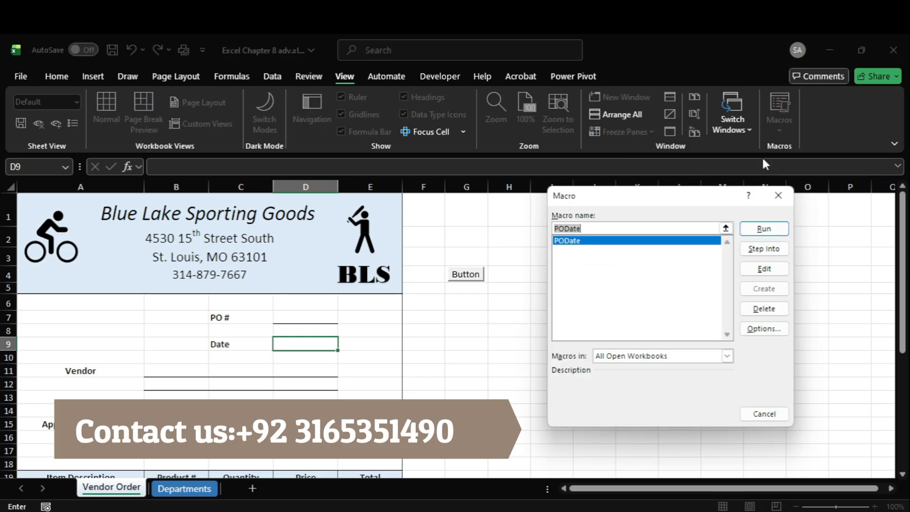
left_click(761, 269)
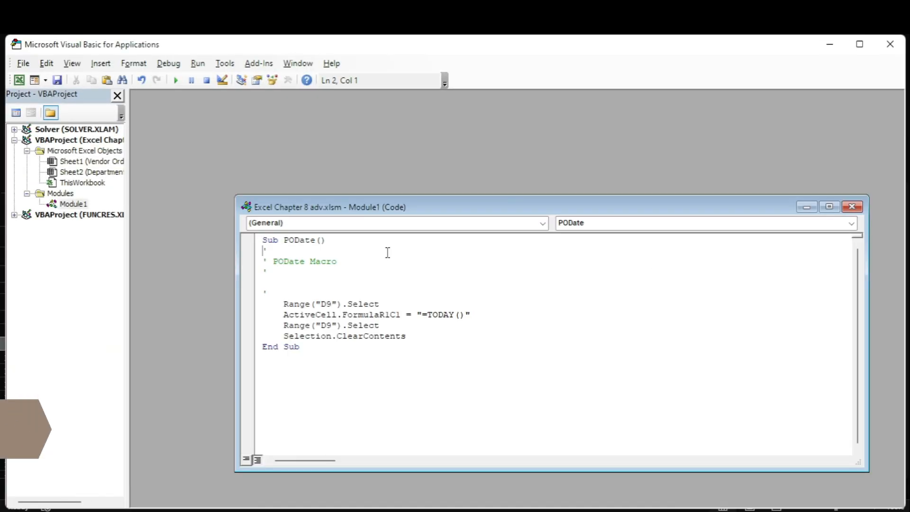
left_click_drag(411, 338, 285, 339)
key("Delete")
key("BackSpace")
key("BackSpace")
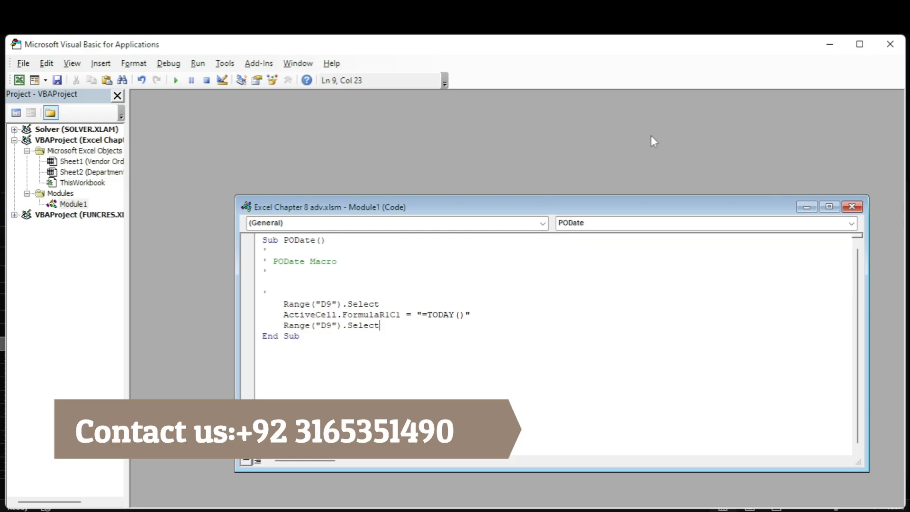
left_click(890, 45)
left_click(470, 276)
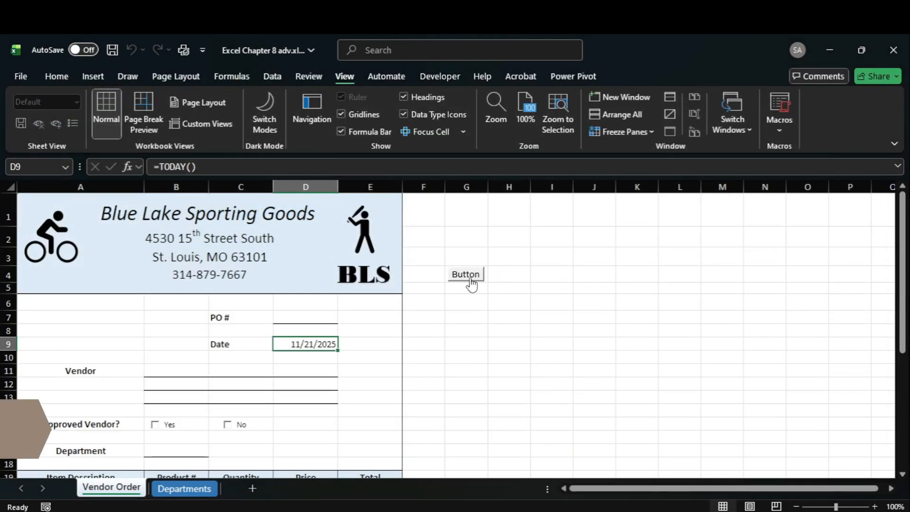
- Following step 4e in the PDF, copy the word Date and try pasting it over the text of the button in G4
key("alt+Tab")
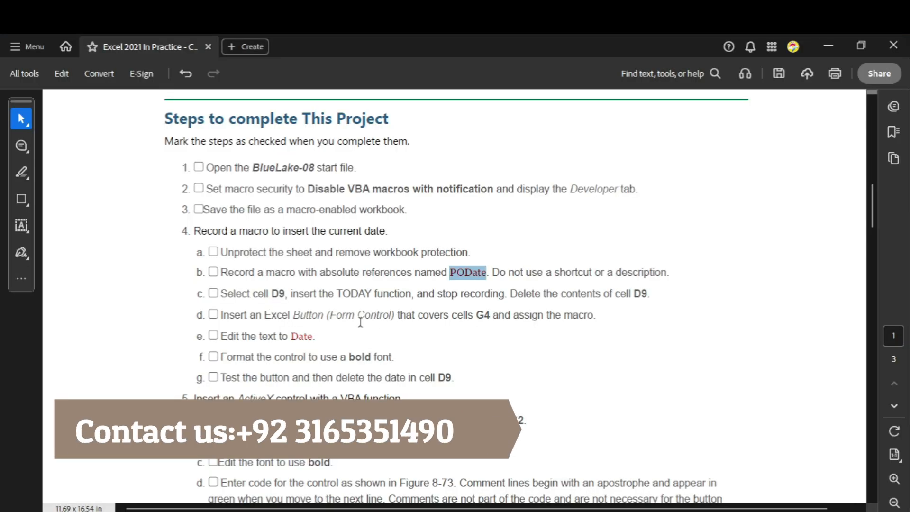
double_click(302, 338)
key("ctrl+c")
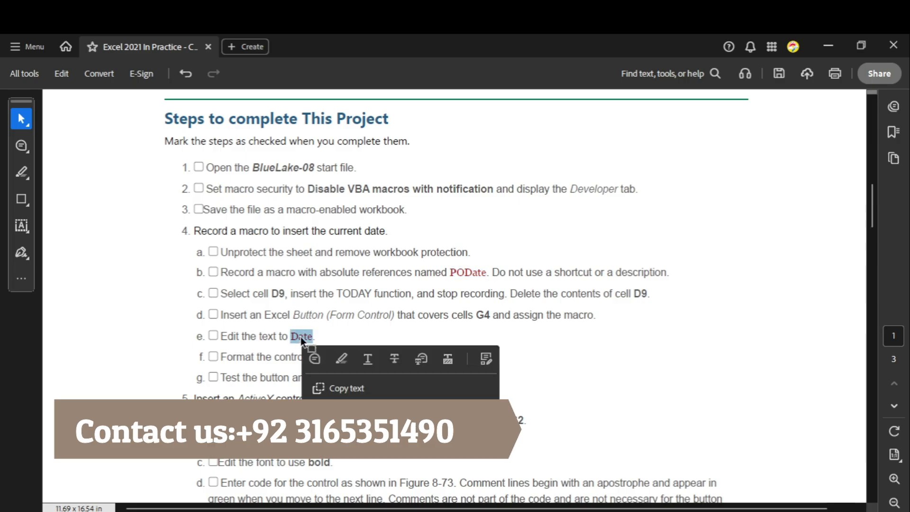
mouse_move(703, 510)
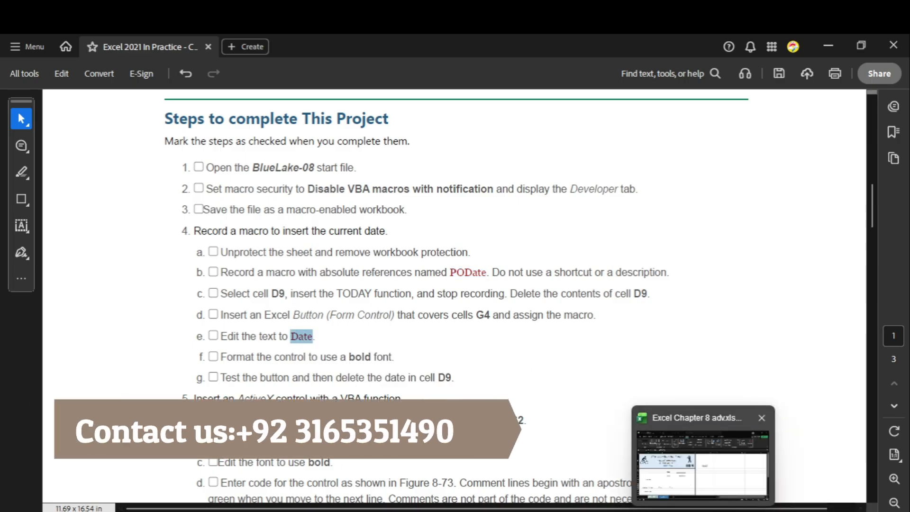
left_click(703, 464)
right_click(459, 276)
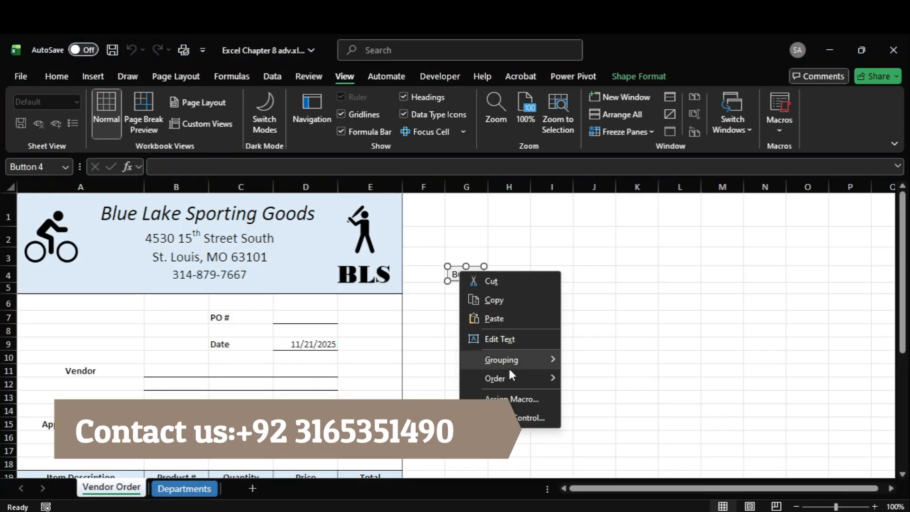
left_click(510, 337)
key("ctrl+v")
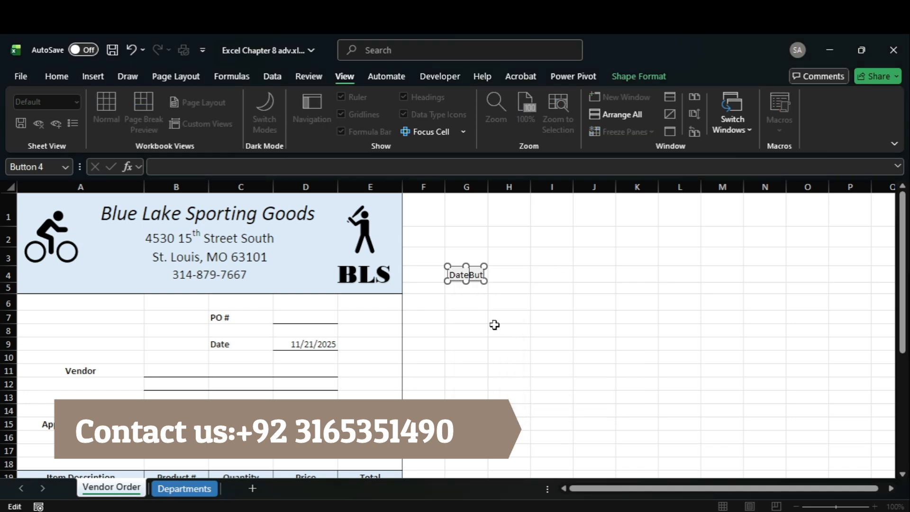
left_click(466, 271)
key("ctrl+a")
key("Escape")
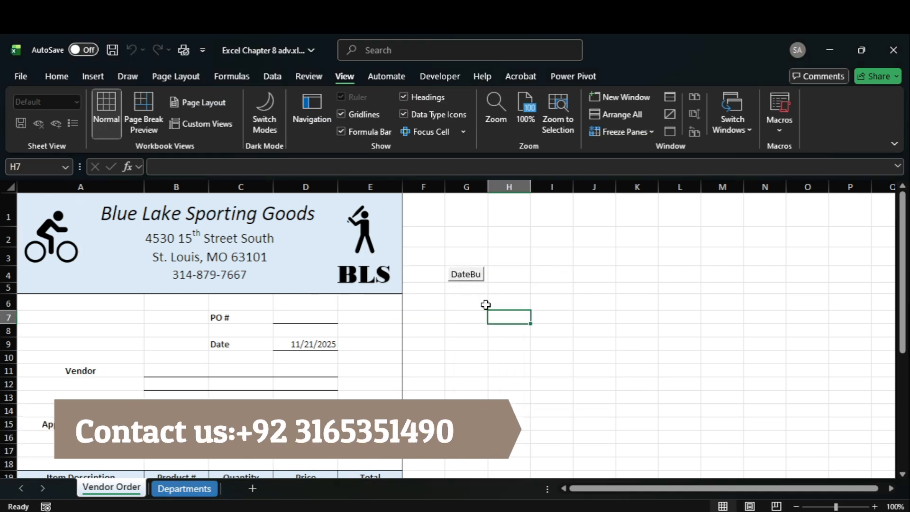
- Replace the entire text of the form control button in G4 with Date
left_click(467, 283)
right_click(467, 283)
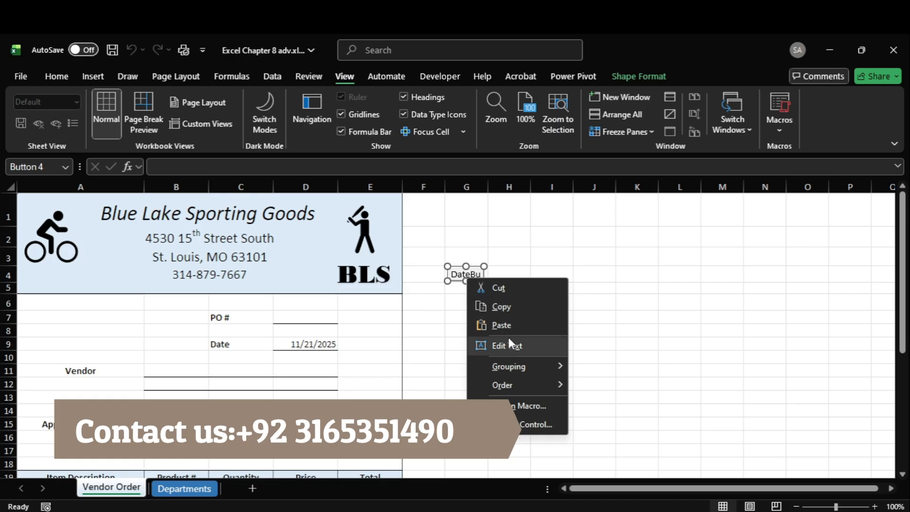
left_click(508, 338)
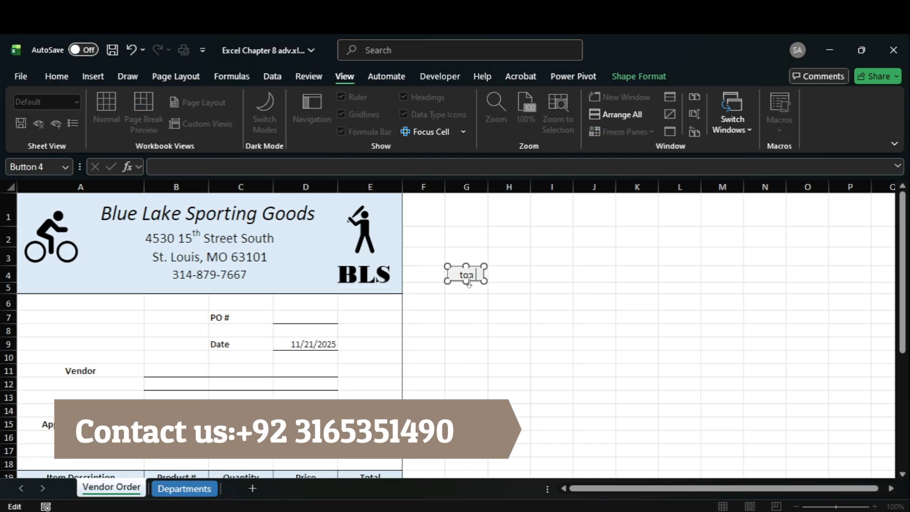
key("ctrl+a")
key("Delete")
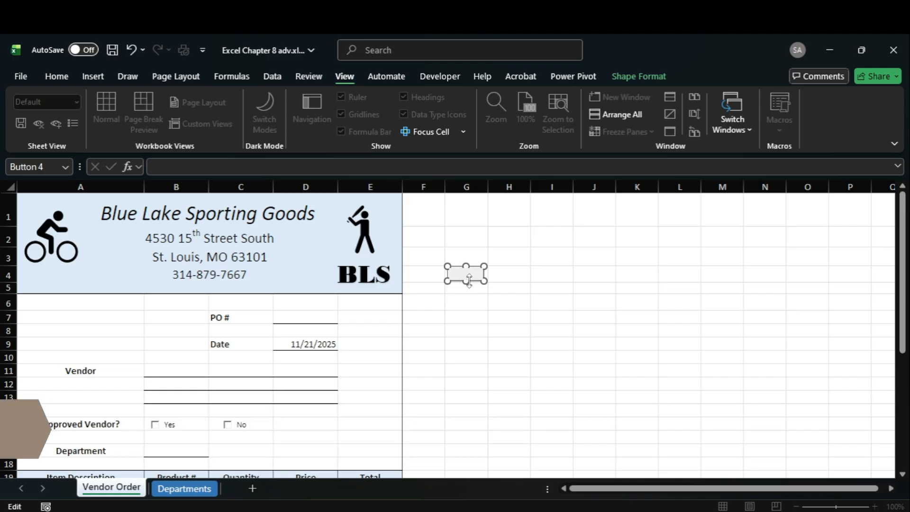
type("Date")
left_click(469, 329)
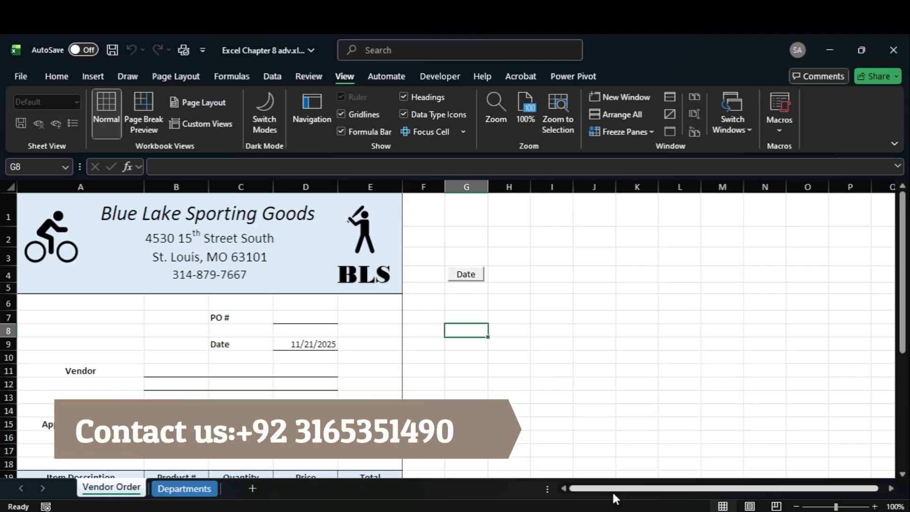
- Read step 4f in the PDF, review the PODate macro code from Excel, and close the code editor
left_click(607, 443)
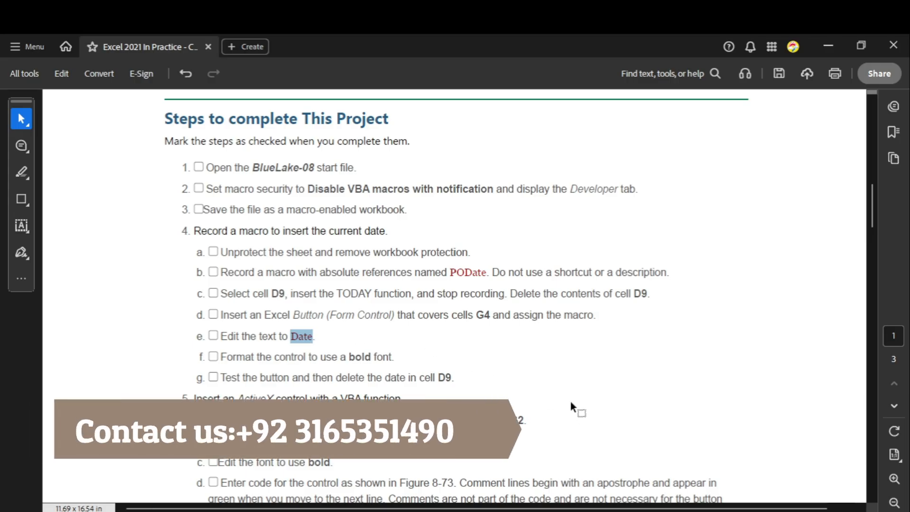
mouse_move(703, 511)
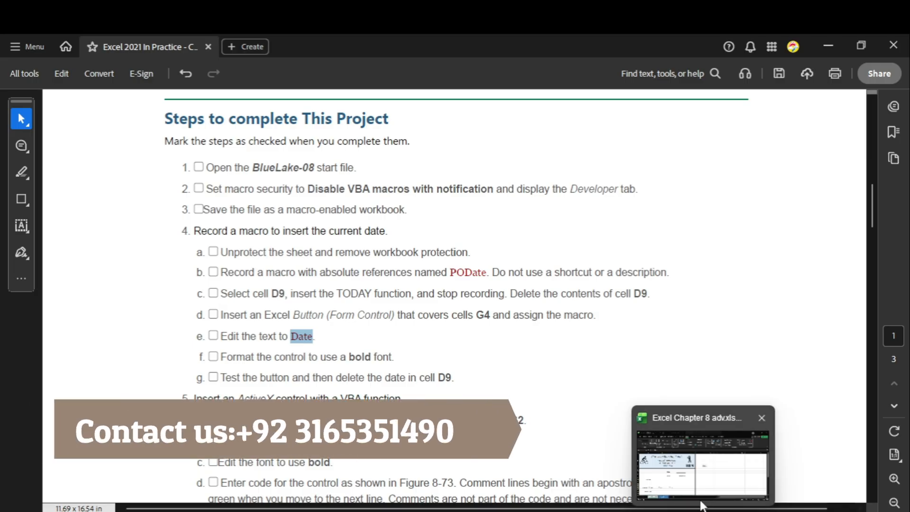
left_click(703, 465)
right_click(472, 280)
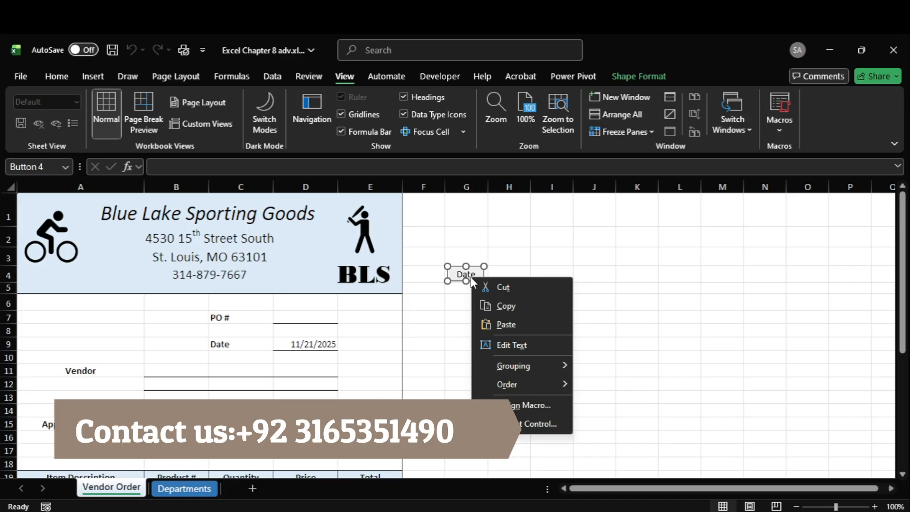
left_click(777, 130)
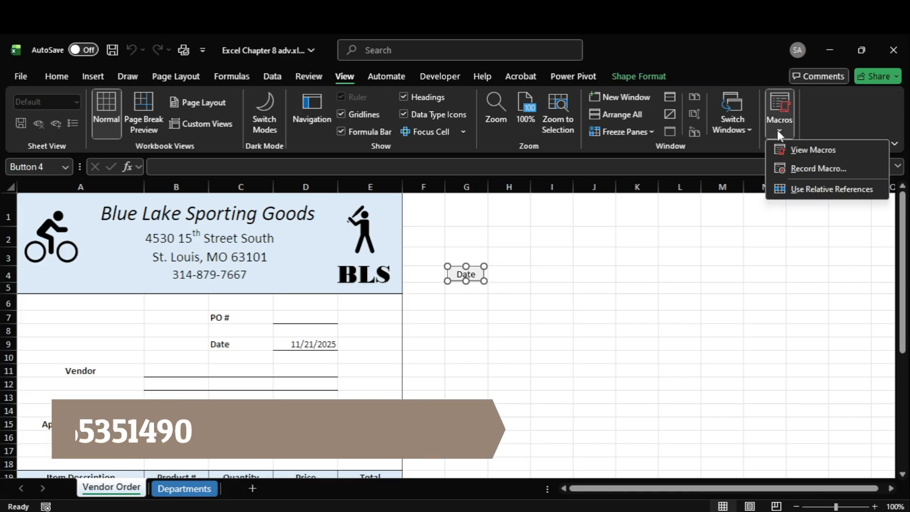
left_click(801, 150)
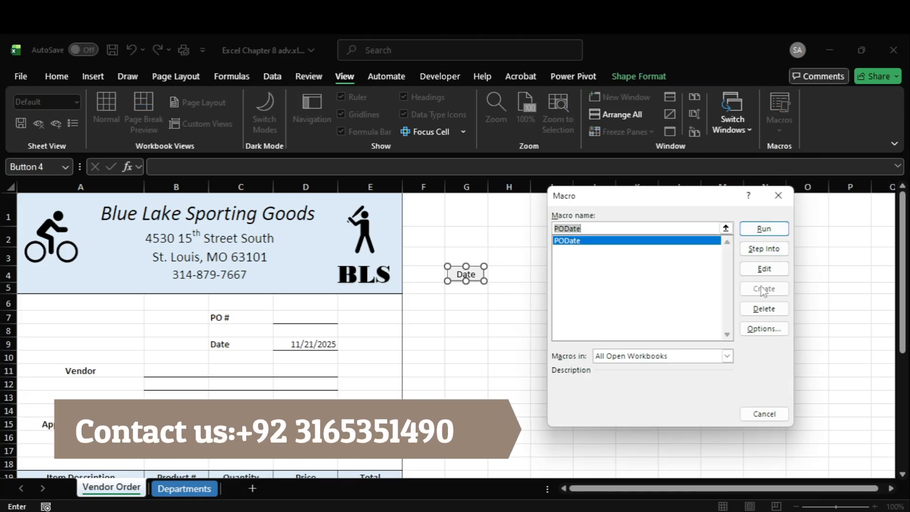
left_click(763, 268)
left_click(388, 326)
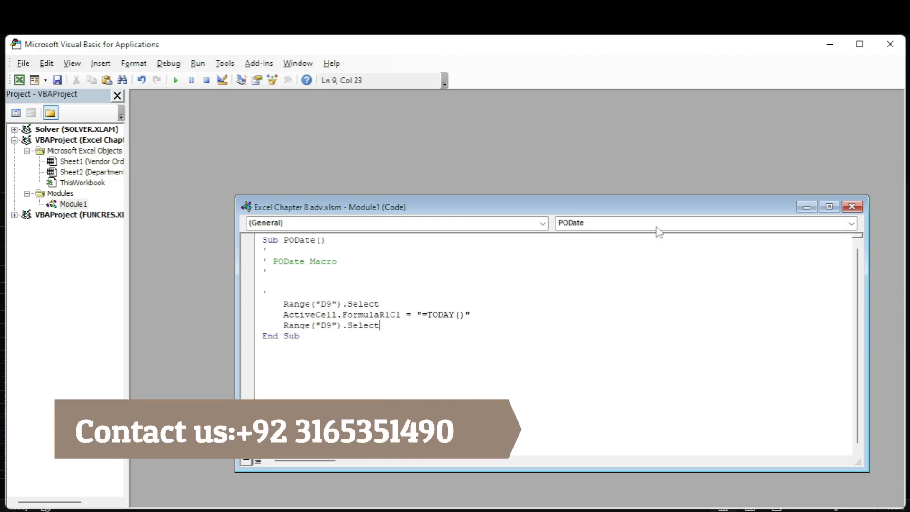
left_click(890, 44)
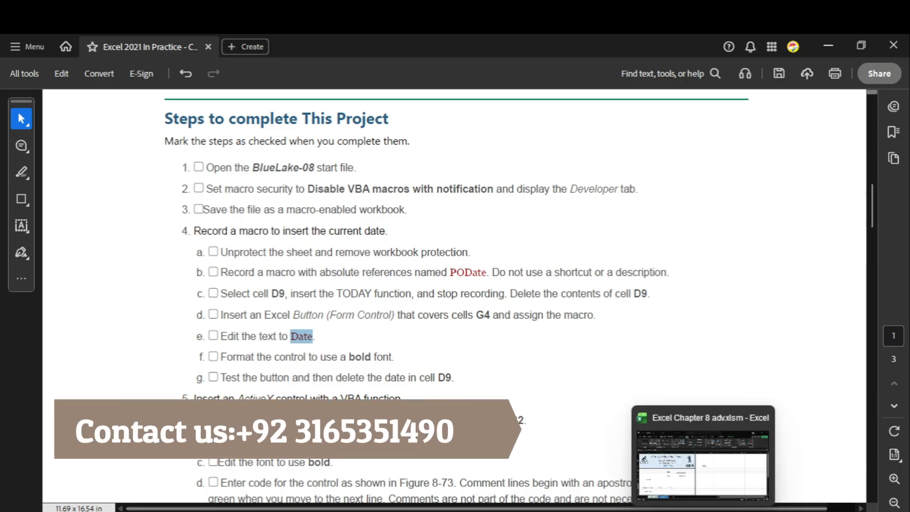
- Switch back to Excel and make the Date text on the button in G4 bold
left_click(705, 457)
right_click(464, 275)
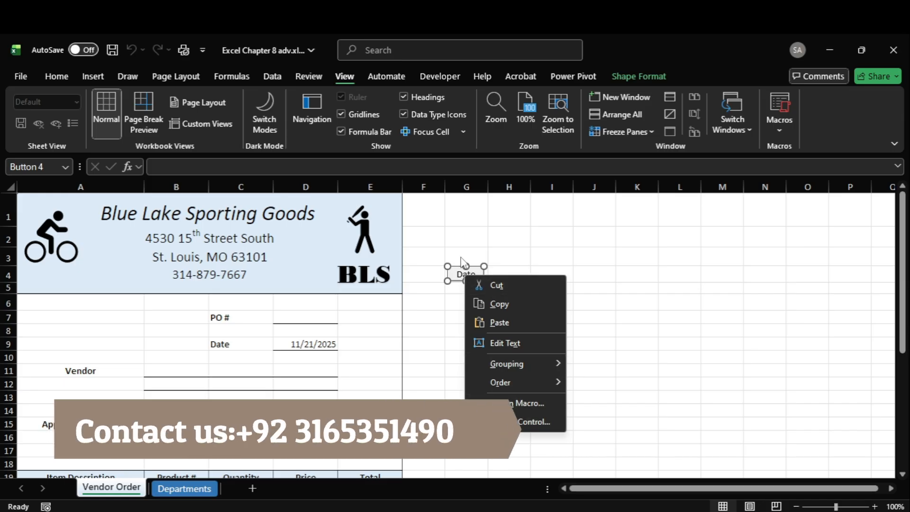
left_click(472, 271)
left_click(474, 274)
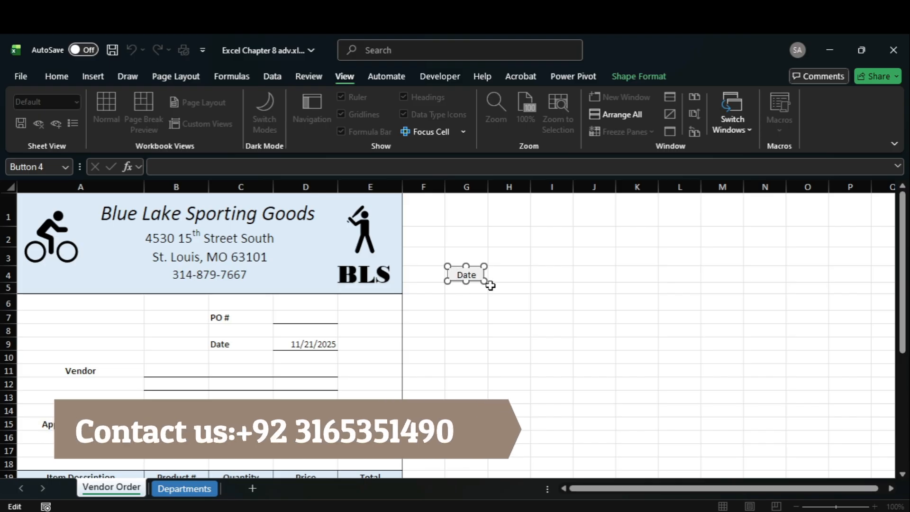
left_click_drag(489, 285, 448, 275)
left_click(53, 75)
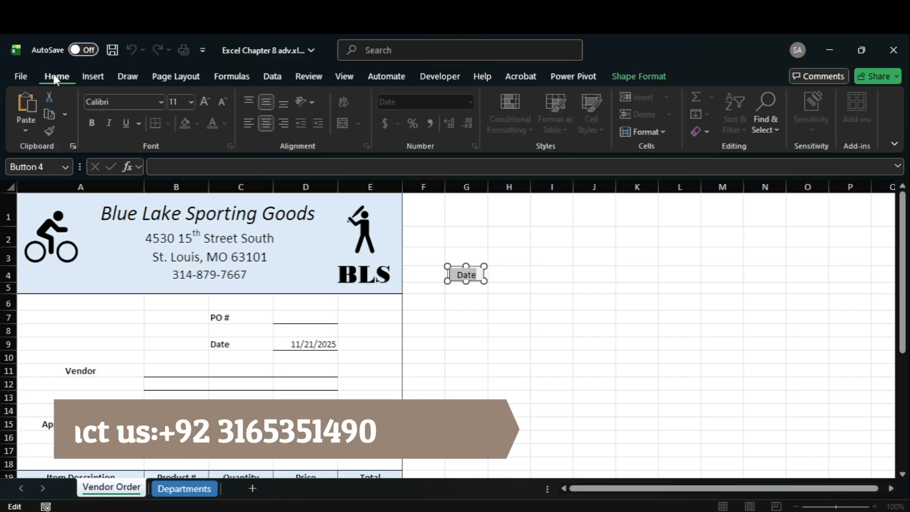
left_click(90, 122)
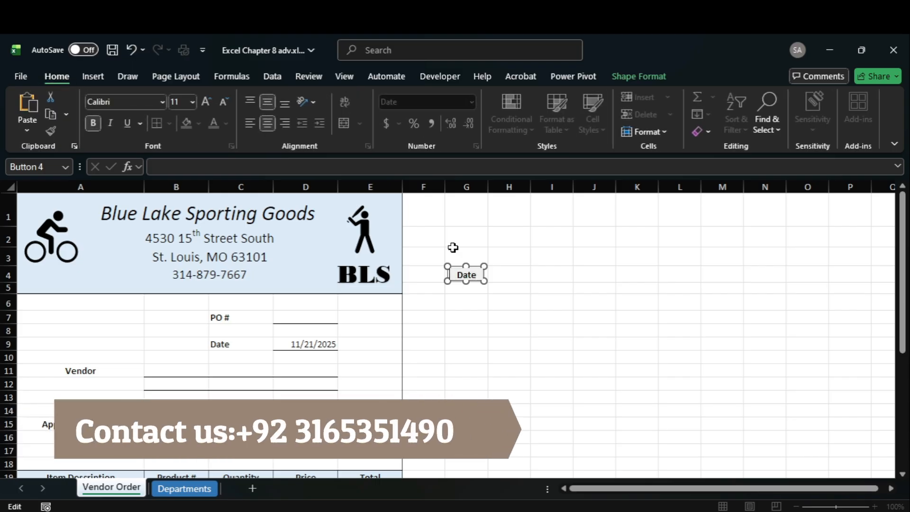
left_click(462, 328)
- Following step 4g in the PDF, test the Date button in Excel and delete the date from cell D9
left_click(673, 511)
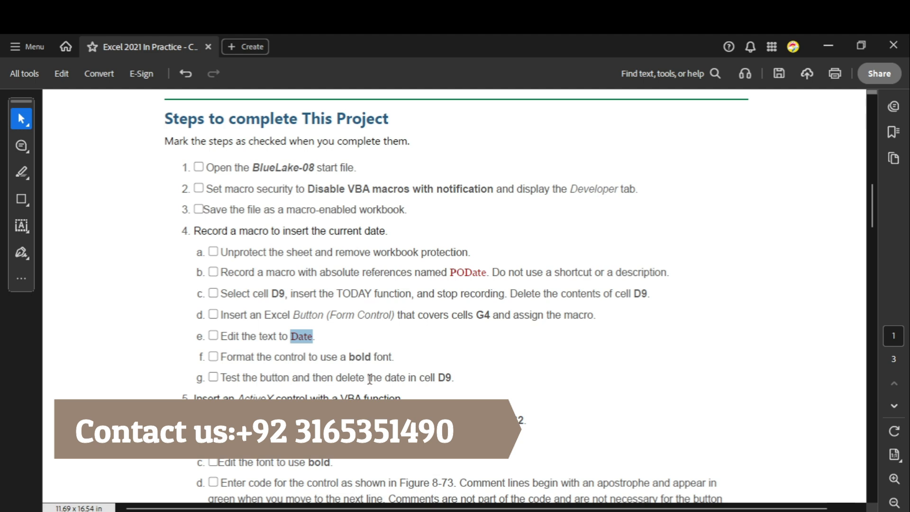
left_click(702, 511)
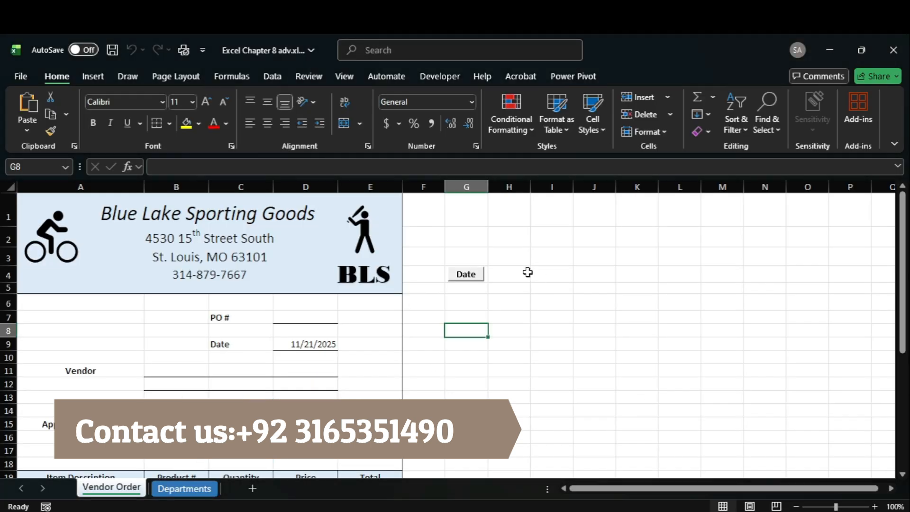
left_click(472, 280)
key("Delete")
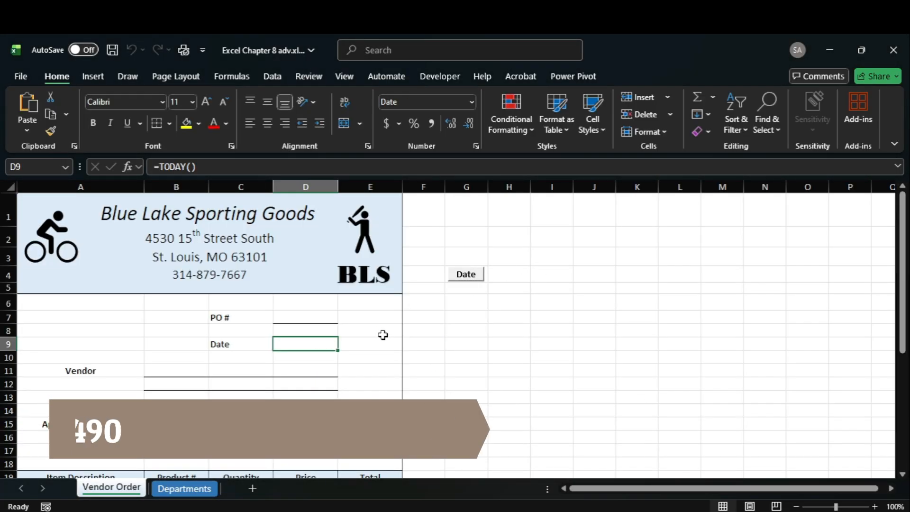
- Switch to the PDF and review step 5 on the ActiveX command button and the data entry table further on
left_click(672, 511)
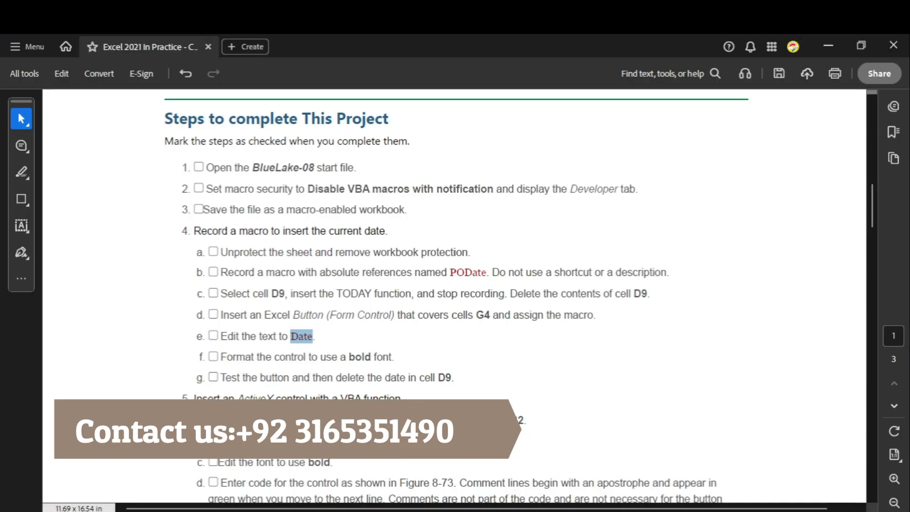
scroll(446, 386, "down", 5)
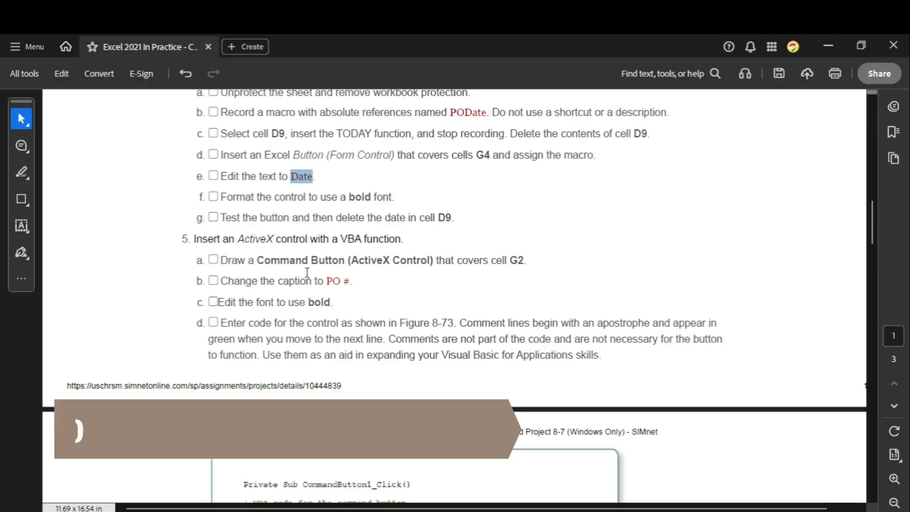
scroll(307, 271, "down", 15)
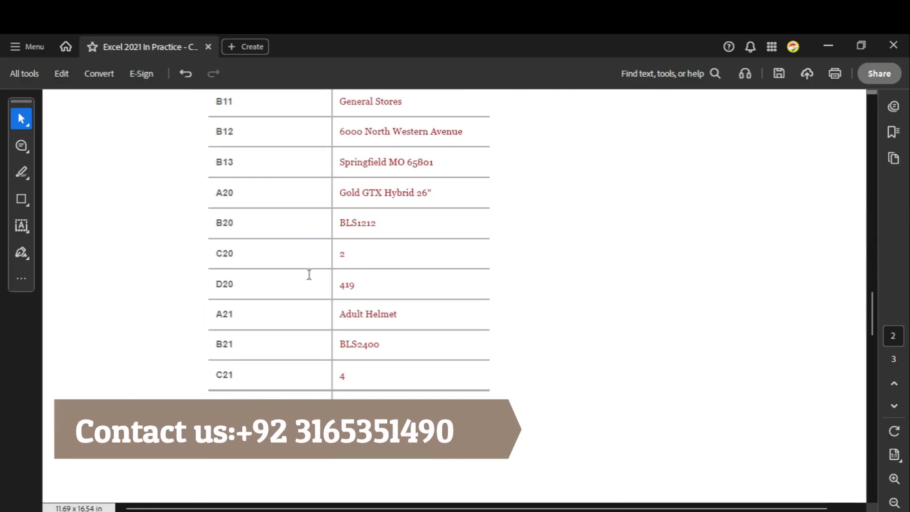